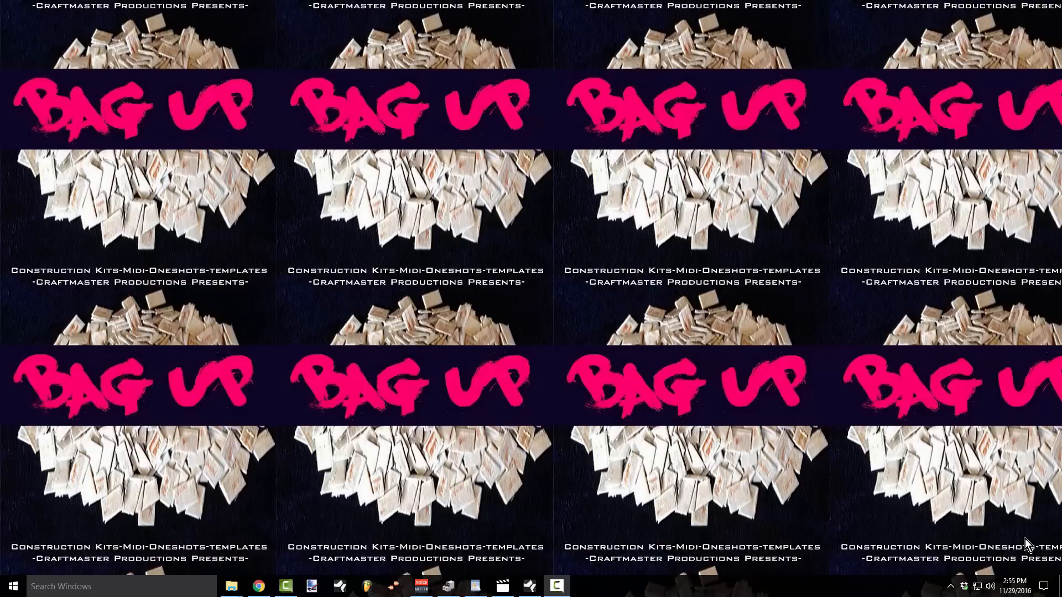
Switch to Studio One with the song "MY First Song" and its empty arrangement
{"action": "mouse_move", "coordinate": [535, 585]}
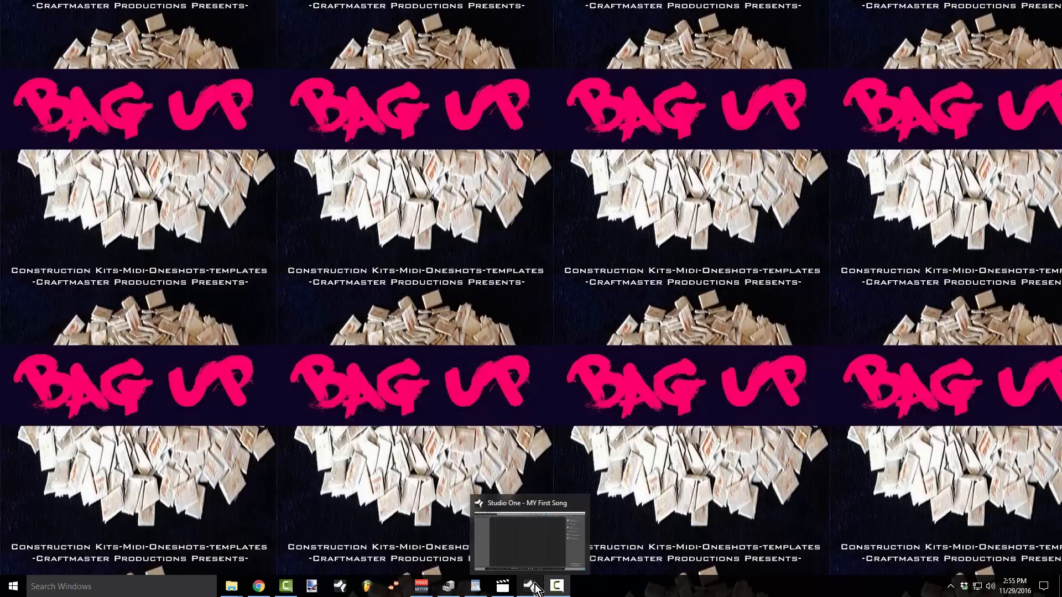
{"action": "left_click", "coordinate": [533, 587]}
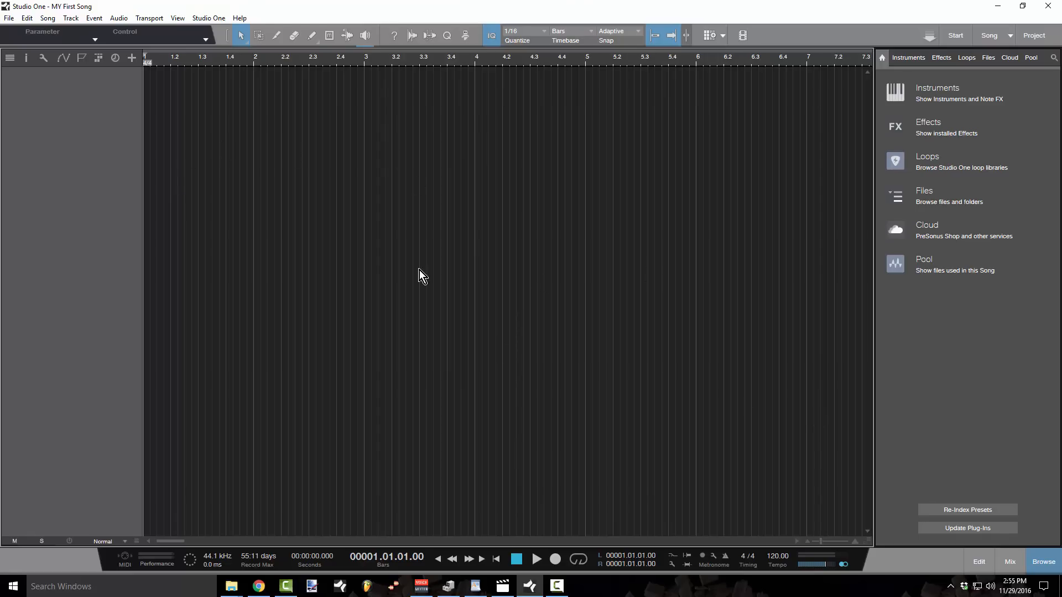
{"action": "left_click_drag", "start_coordinate": [261, 60], "coordinate": [266, 39]}
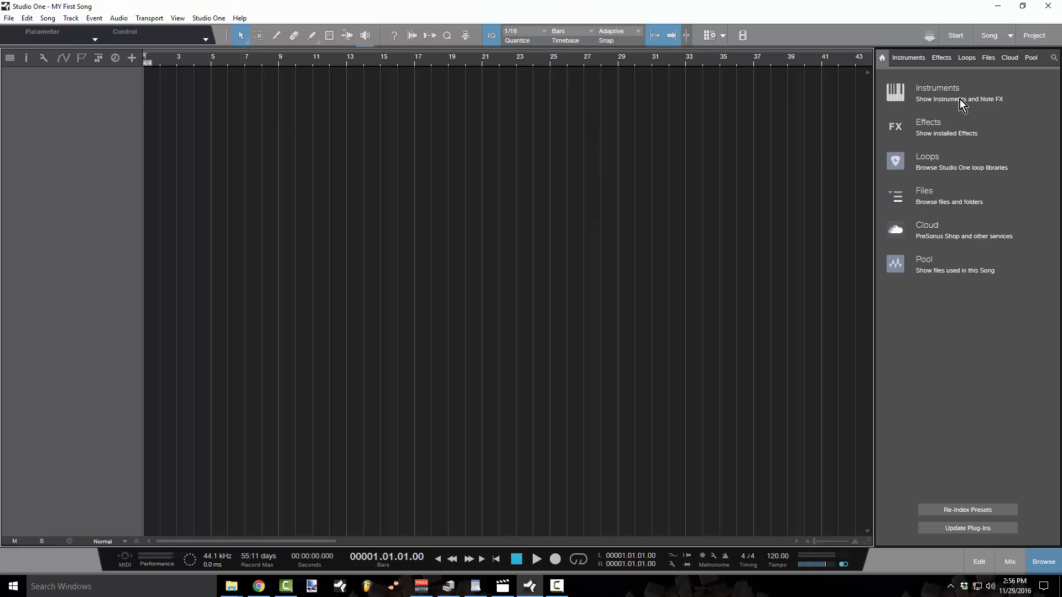
Add a Nexus instrument track from the instrument list, decline the plug-in update and show Nexus's preset library
{"action": "left_click", "coordinate": [924, 97]}
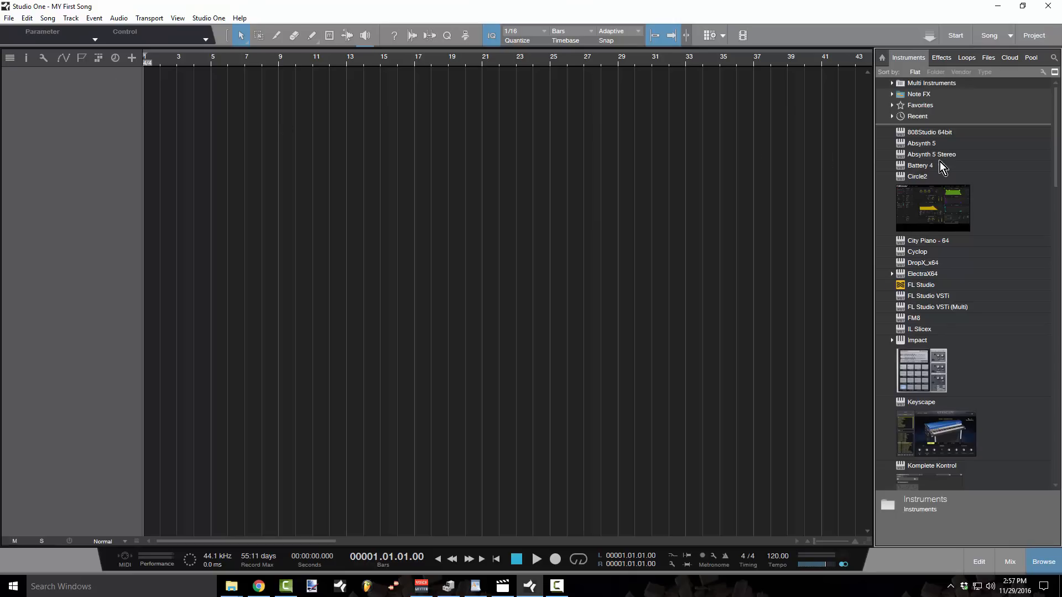
{"action": "scroll", "coordinate": [971, 305], "scroll_direction": "down", "scroll_amount": 10}
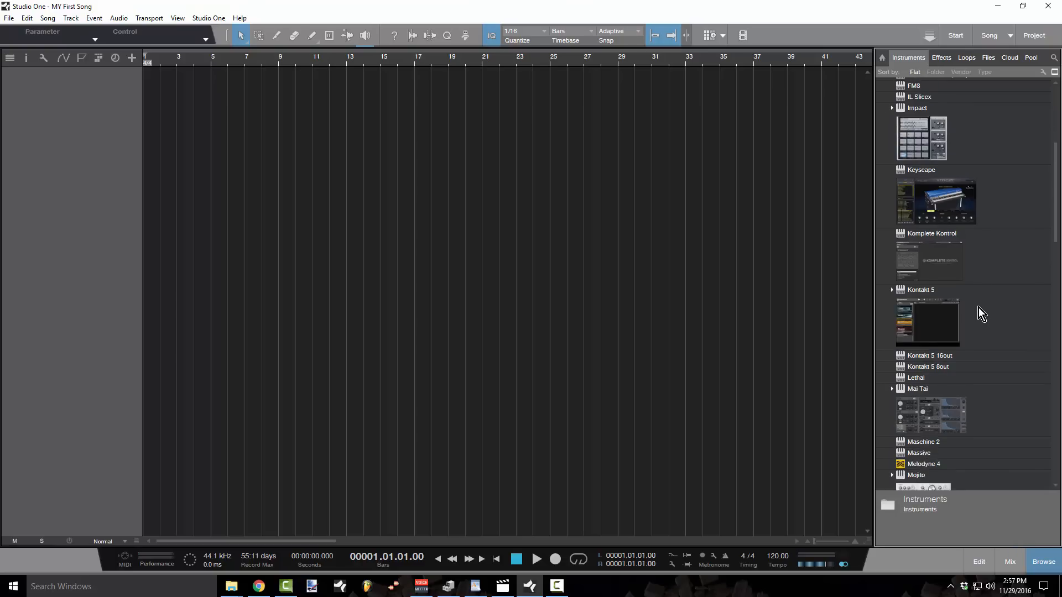
{"action": "scroll", "coordinate": [978, 307], "scroll_direction": "down", "scroll_amount": 5}
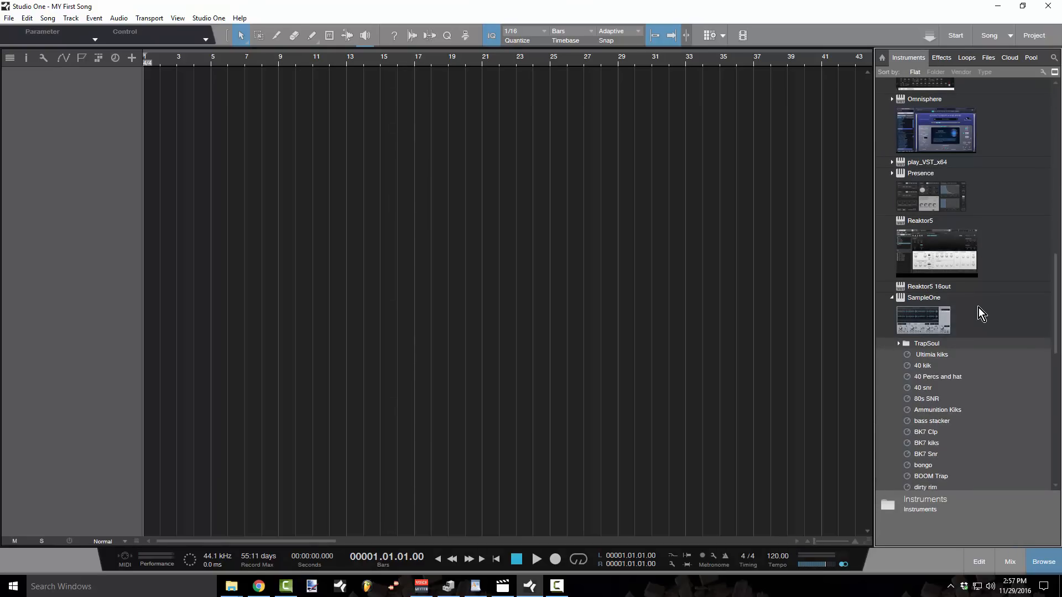
{"action": "scroll", "coordinate": [978, 307], "scroll_direction": "up", "scroll_amount": 3}
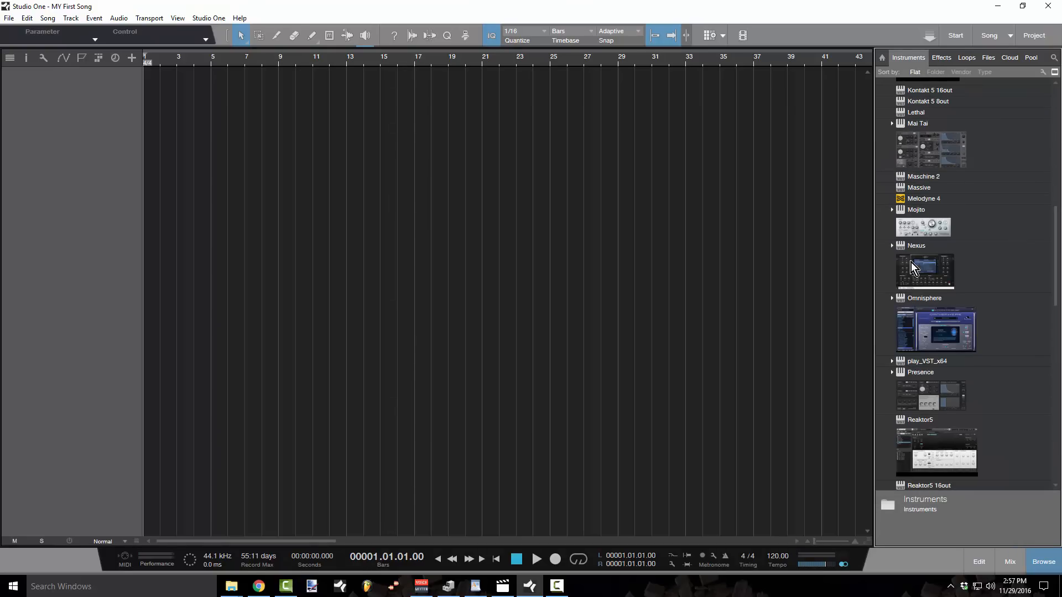
{"action": "left_click_drag", "start_coordinate": [932, 254], "coordinate": [94, 112]}
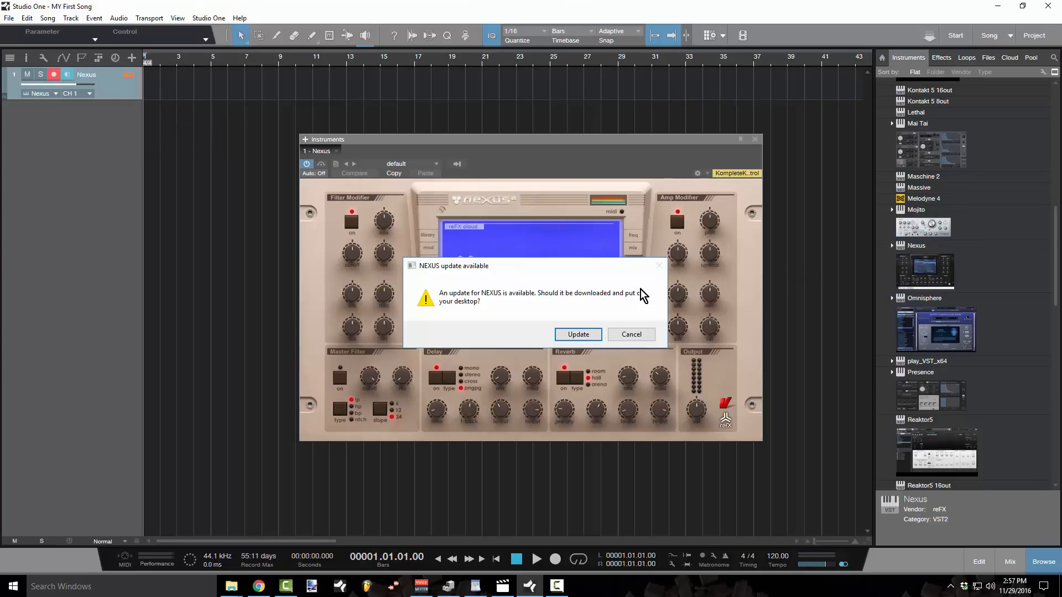
{"action": "left_click", "coordinate": [632, 334]}
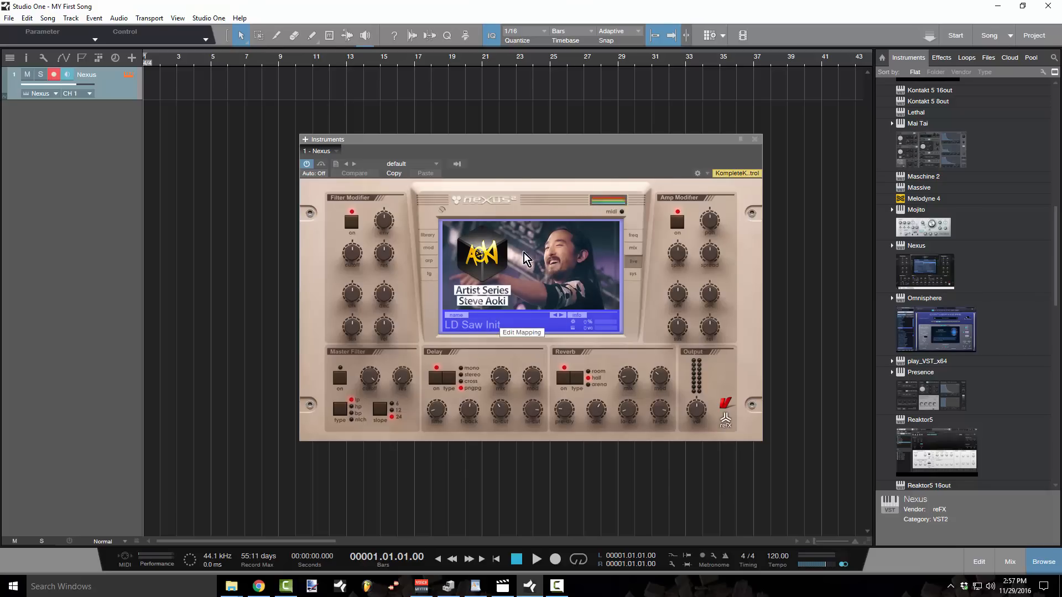
{"action": "left_click", "coordinate": [421, 236]}
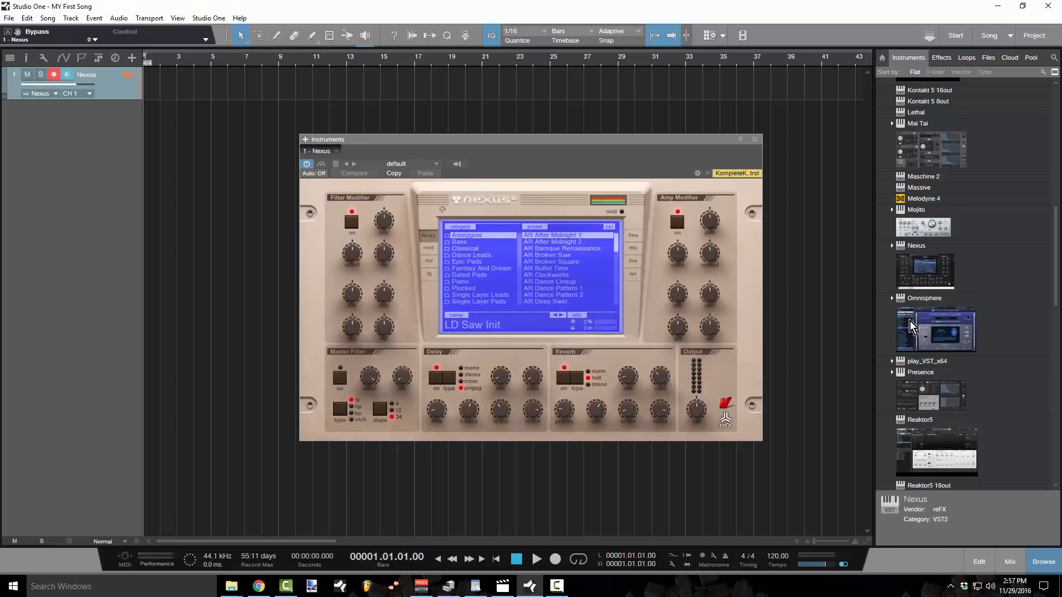
Add a second Nexus track and an Omnisphere track below the first, leaving the instrument window closed
{"action": "left_click_drag", "start_coordinate": [934, 279], "coordinate": [7, 182]}
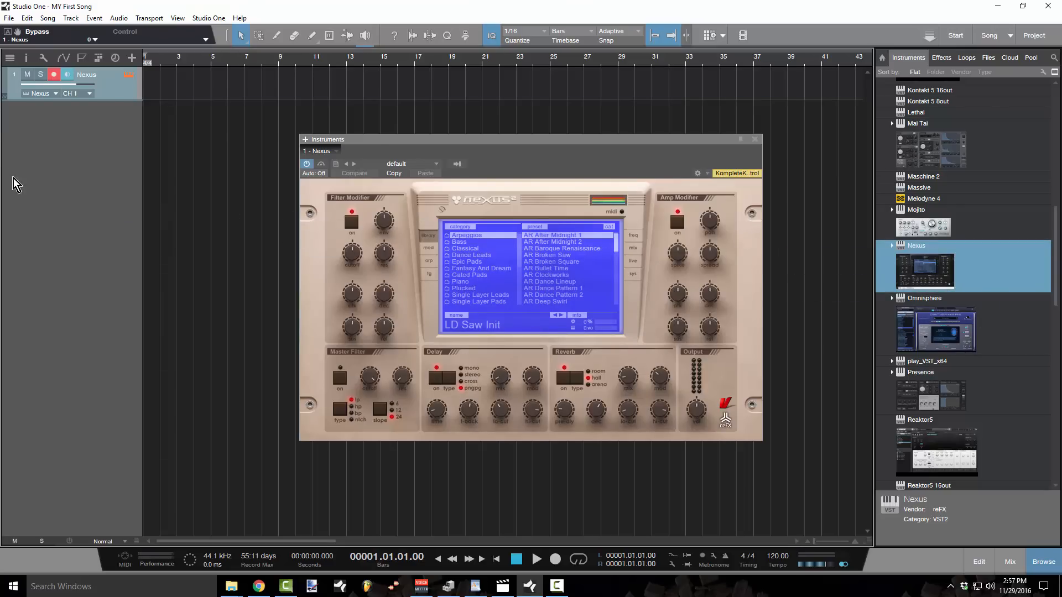
{"action": "left_click_drag", "start_coordinate": [954, 311], "coordinate": [118, 196]}
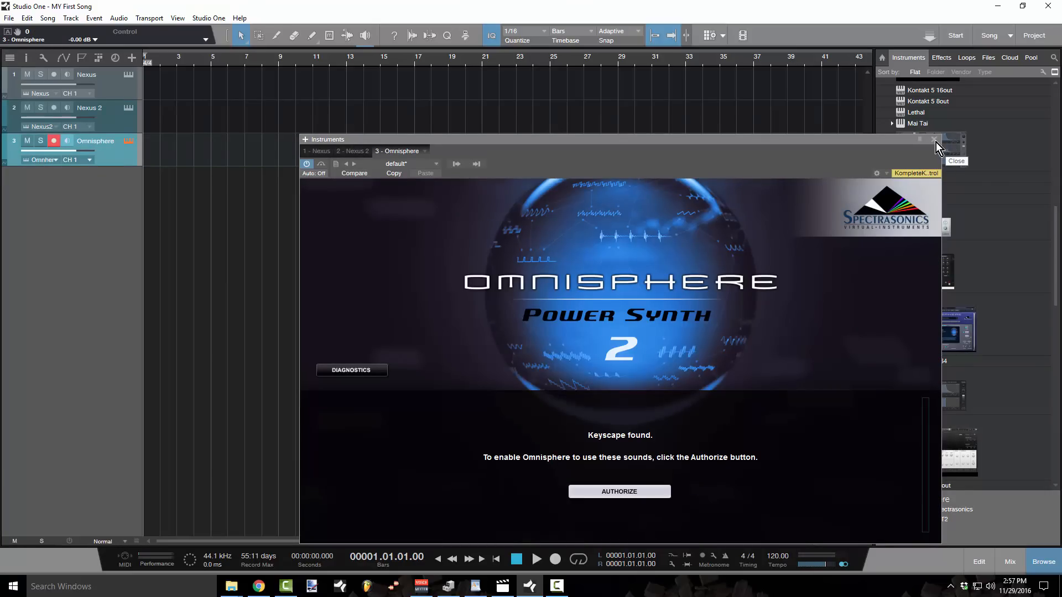
{"action": "left_click", "coordinate": [935, 140]}
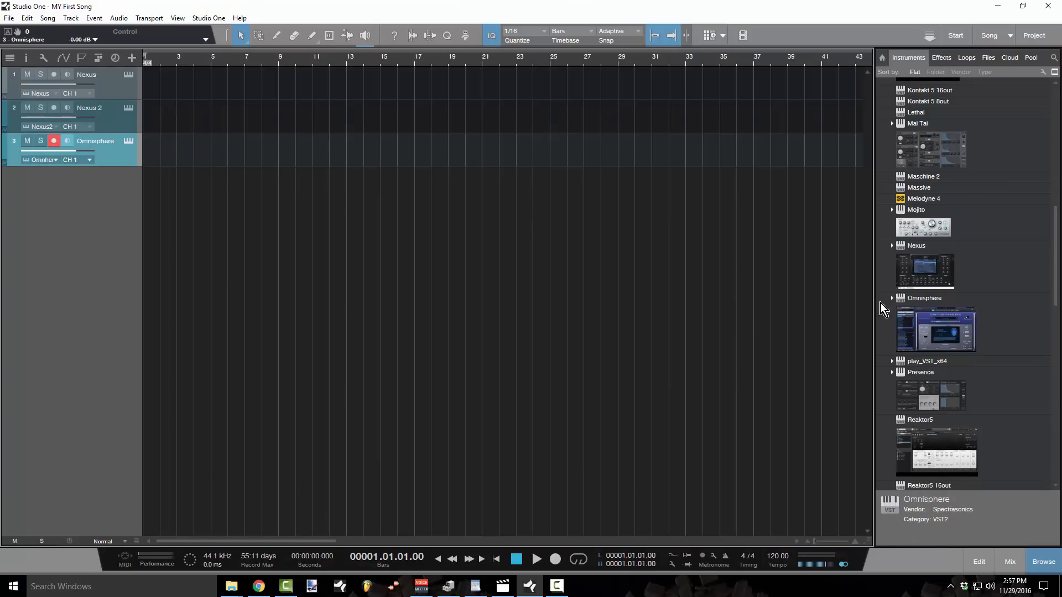
Add a Kontakt 5 instrument track below Omnisphere and close its plug-in window
{"action": "scroll", "coordinate": [1007, 391], "scroll_direction": "down", "scroll_amount": 3}
{"action": "scroll", "coordinate": [1007, 391], "scroll_direction": "up", "scroll_amount": 4}
{"action": "scroll", "coordinate": [1007, 391], "scroll_direction": "up", "scroll_amount": 4}
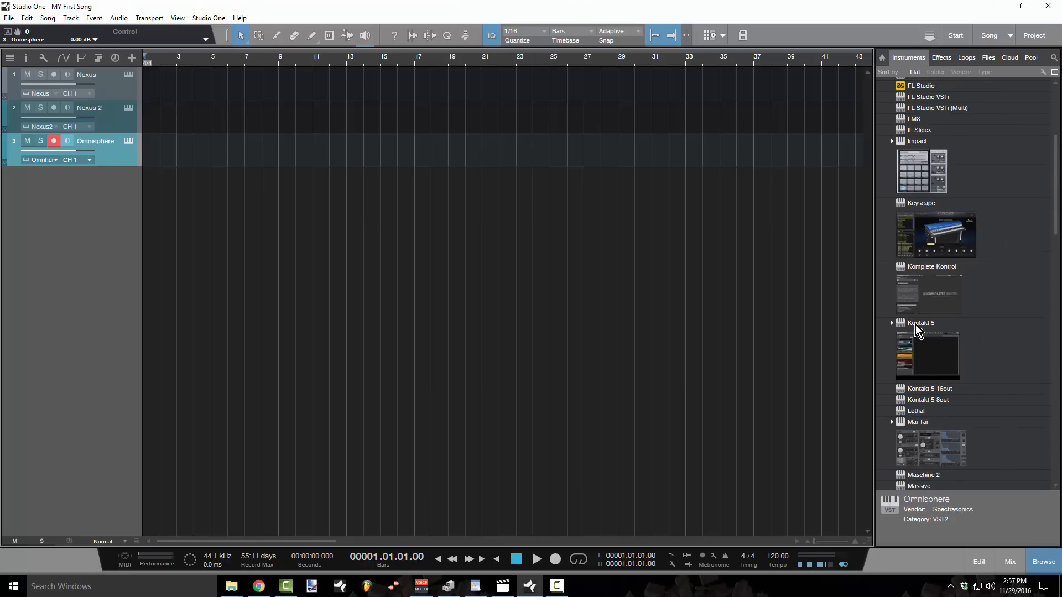
{"action": "left_click_drag", "start_coordinate": [918, 326], "coordinate": [77, 257]}
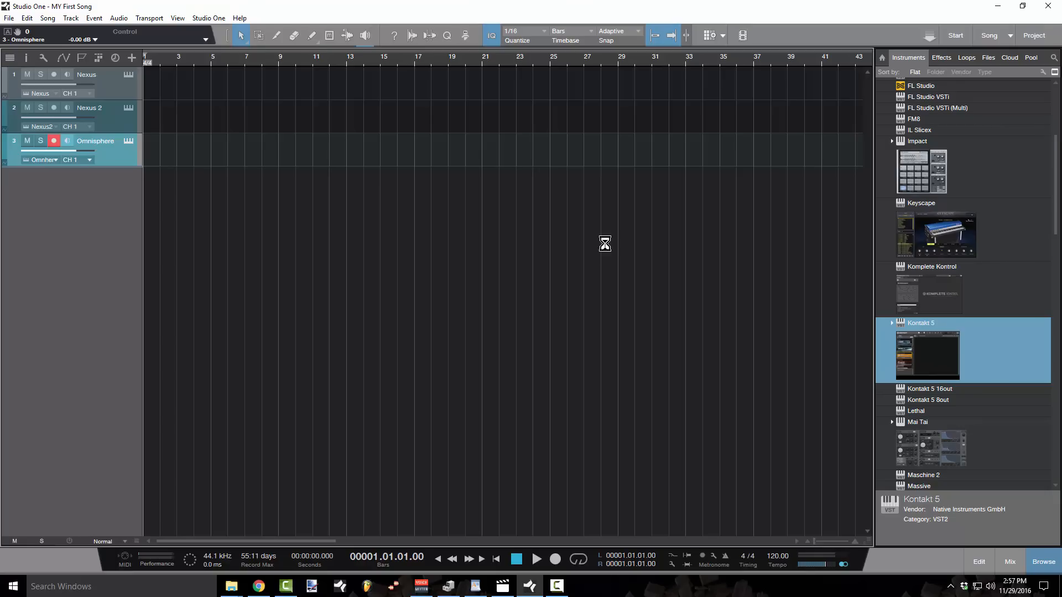
{"action": "scroll", "coordinate": [1015, 373], "scroll_direction": "down", "scroll_amount": 10}
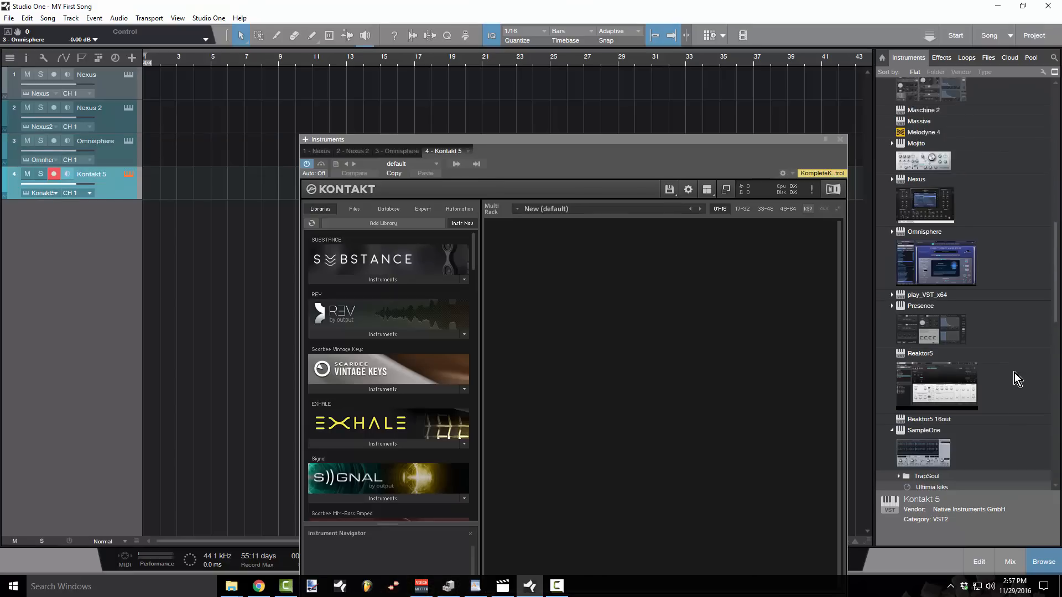
{"action": "scroll", "coordinate": [1014, 373], "scroll_direction": "down", "scroll_amount": 3}
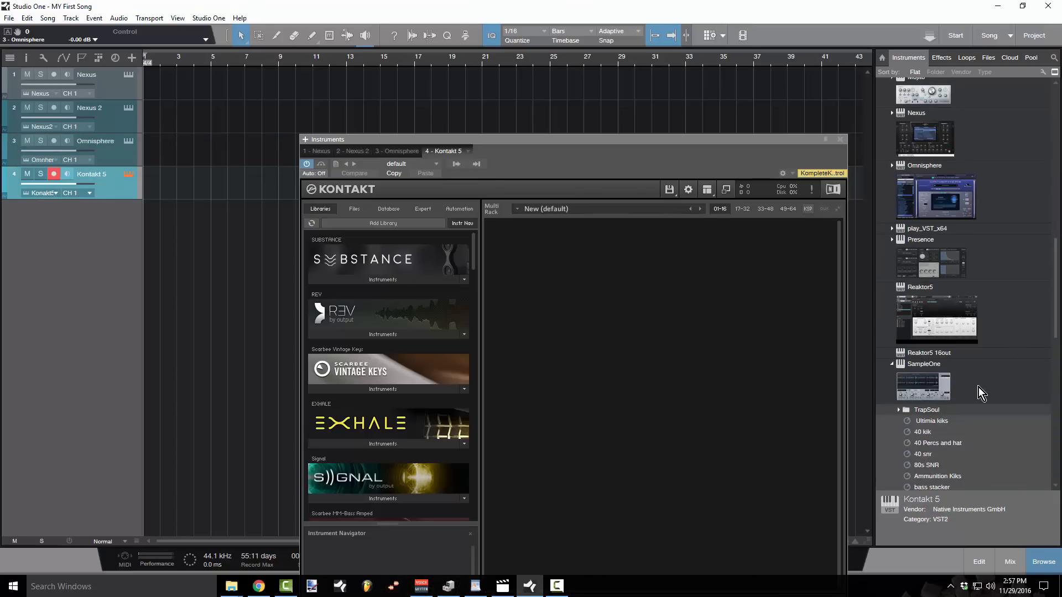
{"action": "left_click", "coordinate": [840, 140]}
Add an ElectraX64 instrument track below Kontakt 5 and close its plug-in window
{"action": "scroll", "coordinate": [967, 218], "scroll_direction": "up", "scroll_amount": 13}
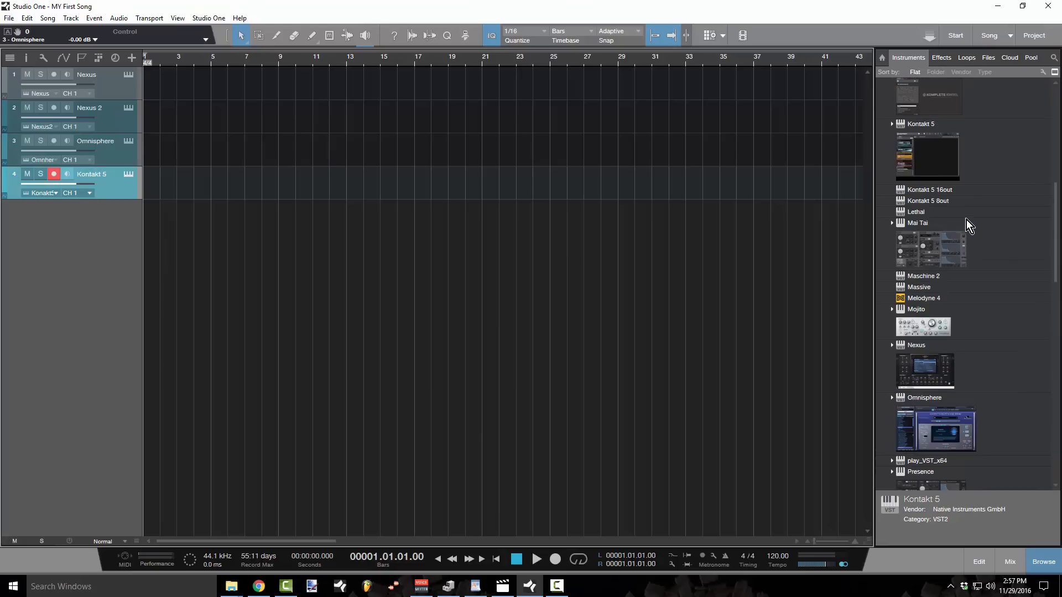
{"action": "scroll", "coordinate": [962, 222], "scroll_direction": "up", "scroll_amount": 9}
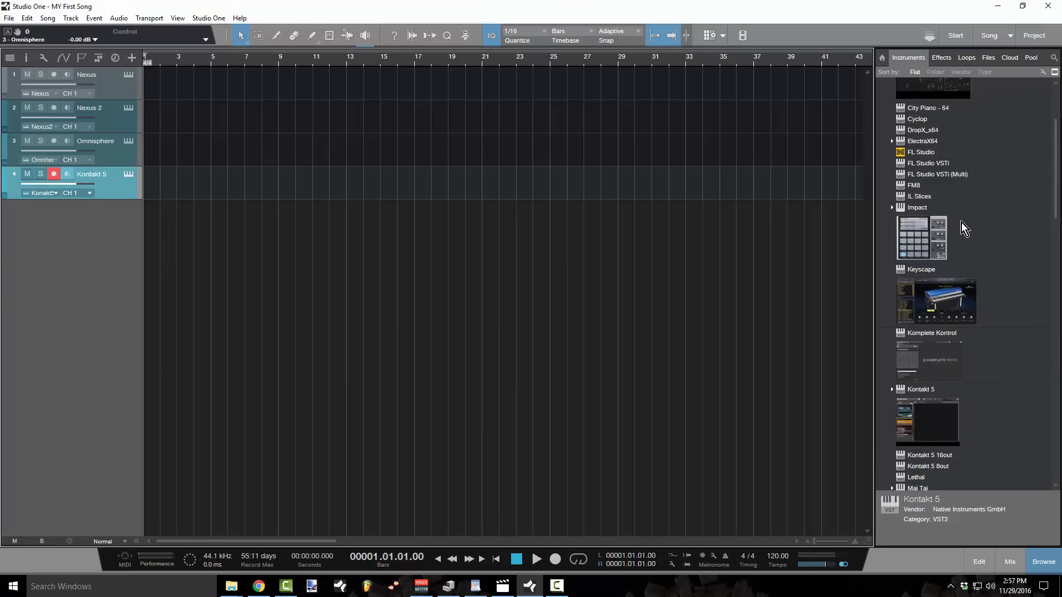
{"action": "left_click_drag", "start_coordinate": [924, 141], "coordinate": [90, 228]}
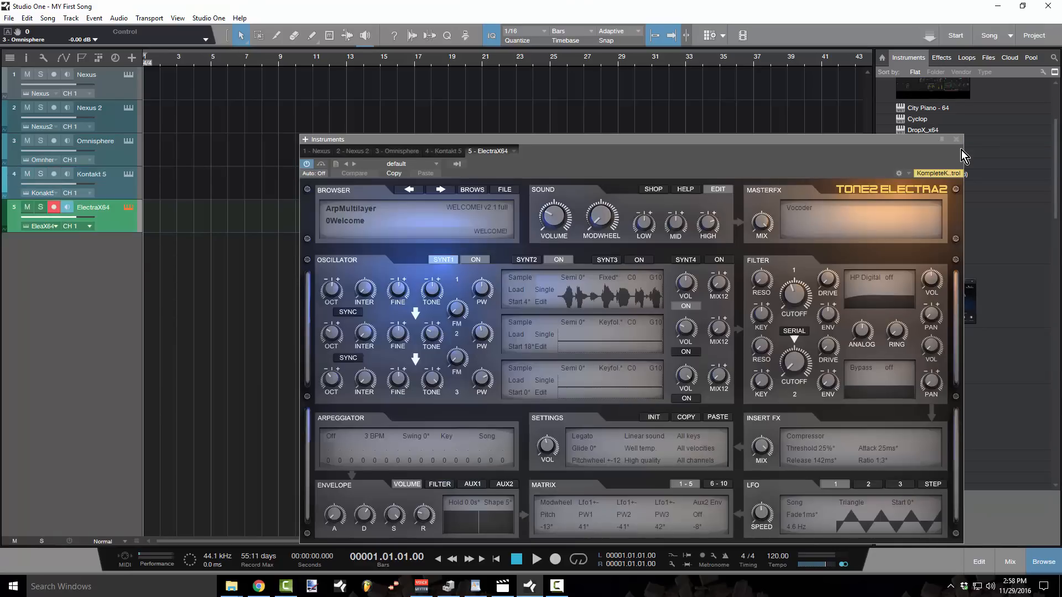
{"action": "left_click", "coordinate": [957, 139]}
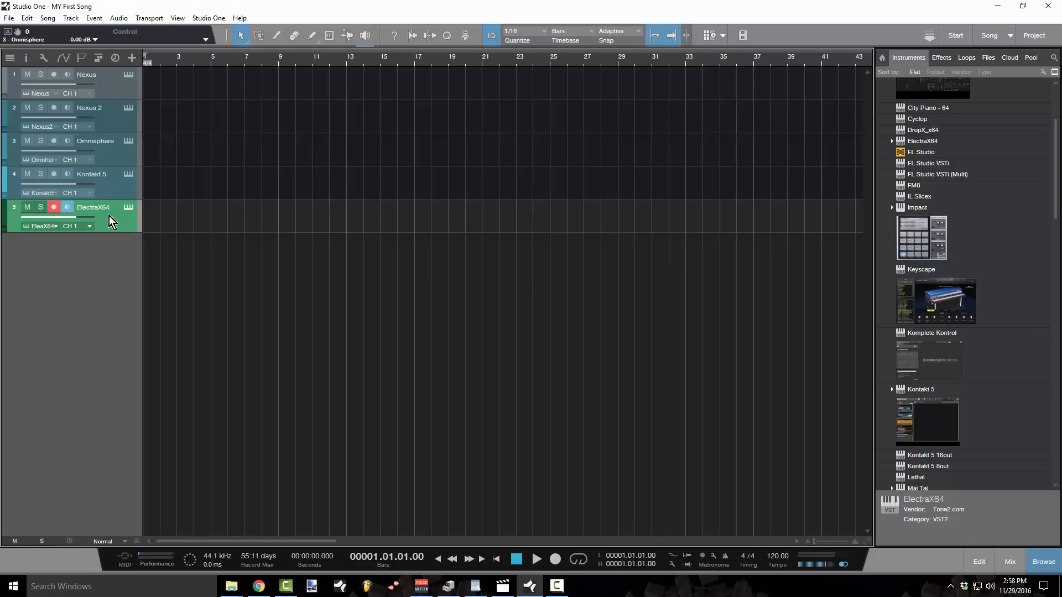
Select all five instrument tracks, Nexus through ElectraX64, and colour them blue
{"action": "left_click", "coordinate": [111, 88], "text": "shift"}
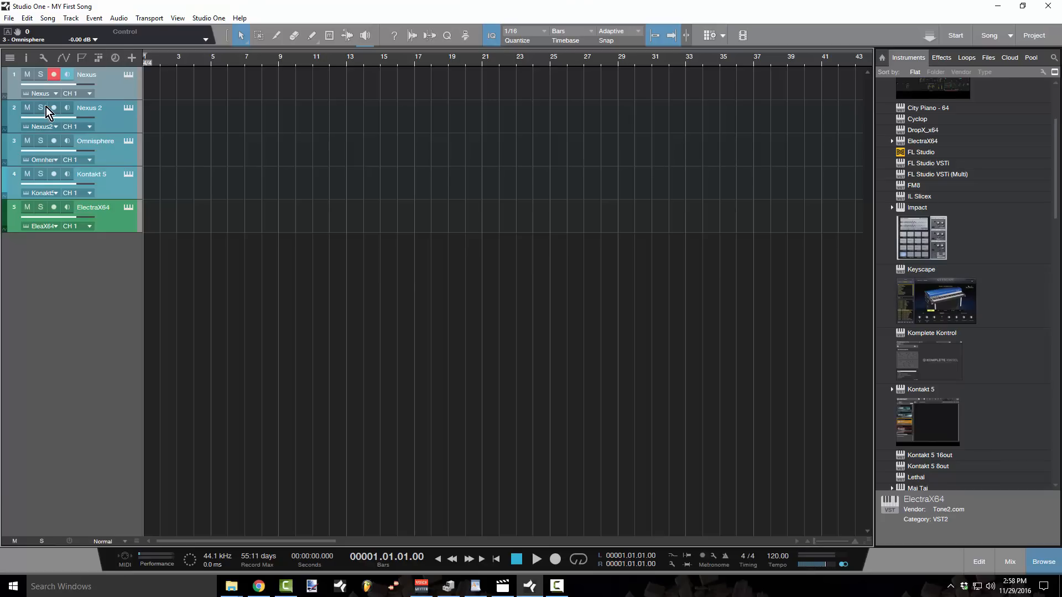
{"action": "left_click", "coordinate": [8, 85]}
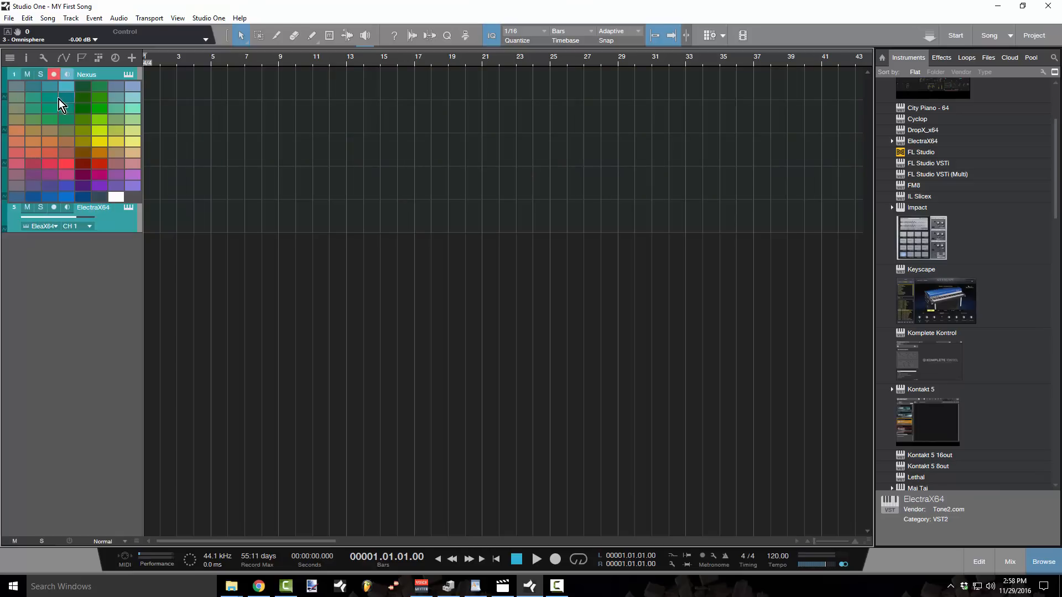
{"action": "left_click", "coordinate": [66, 197]}
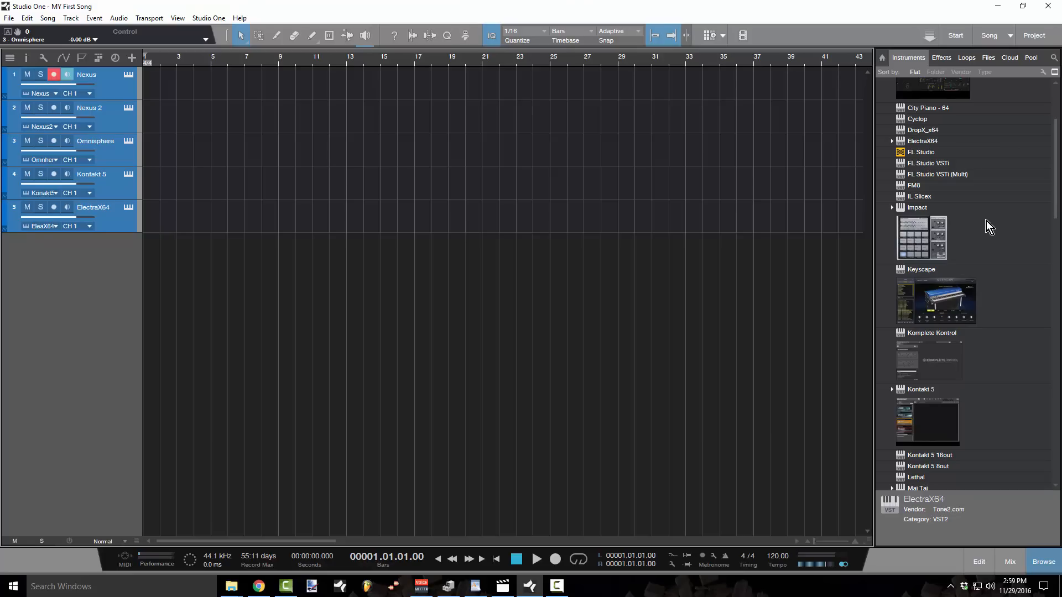
Collapse SampleOne's preset list, add SampleOne as a track below ElectraX64 and close its plug-in window
{"action": "scroll", "coordinate": [965, 238], "scroll_direction": "down", "scroll_amount": 2}
{"action": "scroll", "coordinate": [966, 228], "scroll_direction": "up", "scroll_amount": 3}
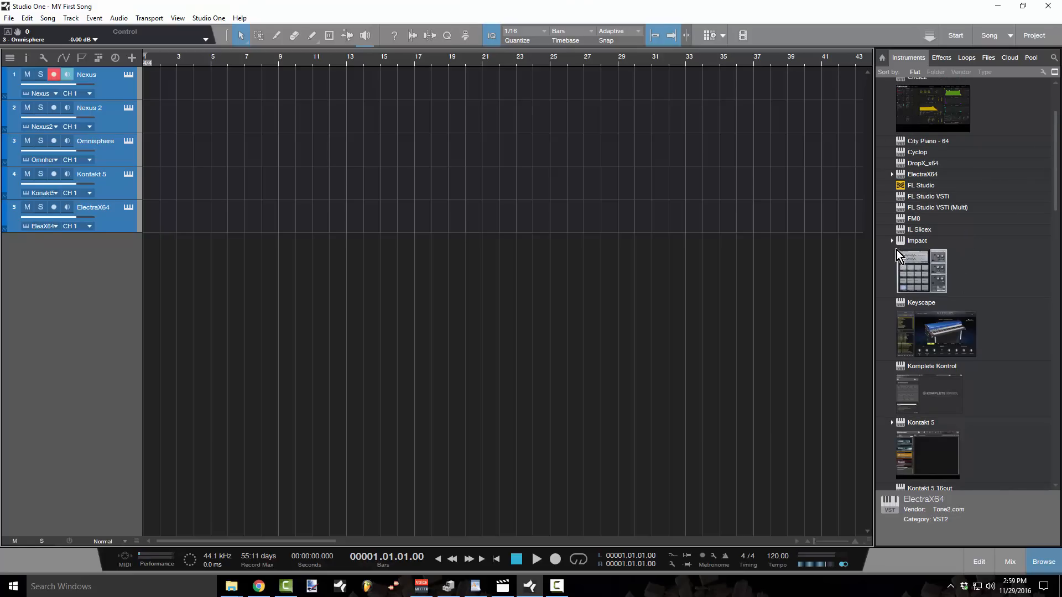
{"action": "left_click", "coordinate": [893, 242]}
{"action": "left_click", "coordinate": [893, 242]}
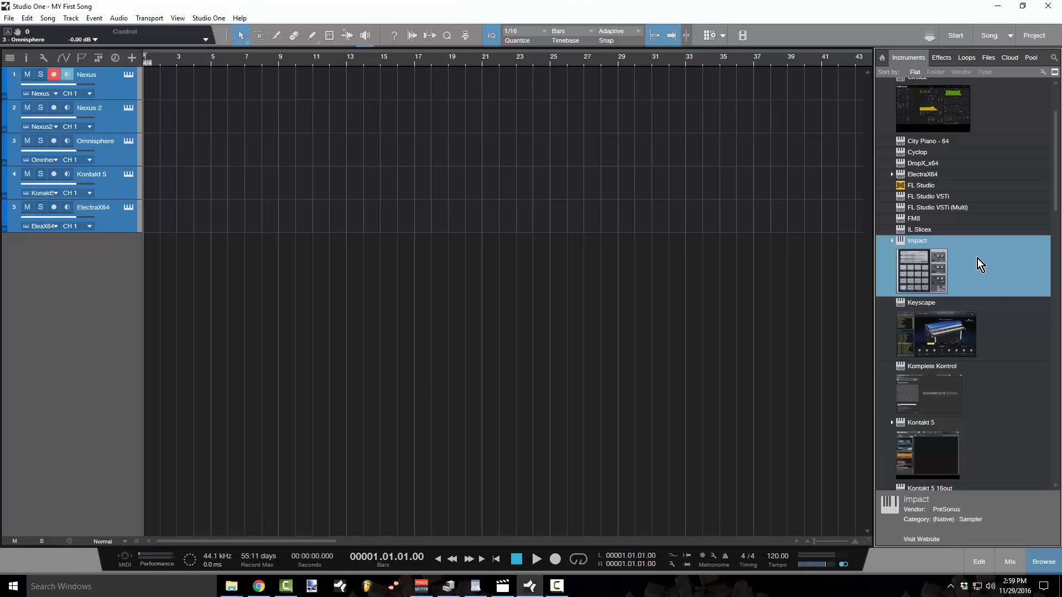
{"action": "scroll", "coordinate": [977, 258], "scroll_direction": "down", "scroll_amount": 8}
{"action": "scroll", "coordinate": [994, 298], "scroll_direction": "down", "scroll_amount": 10}
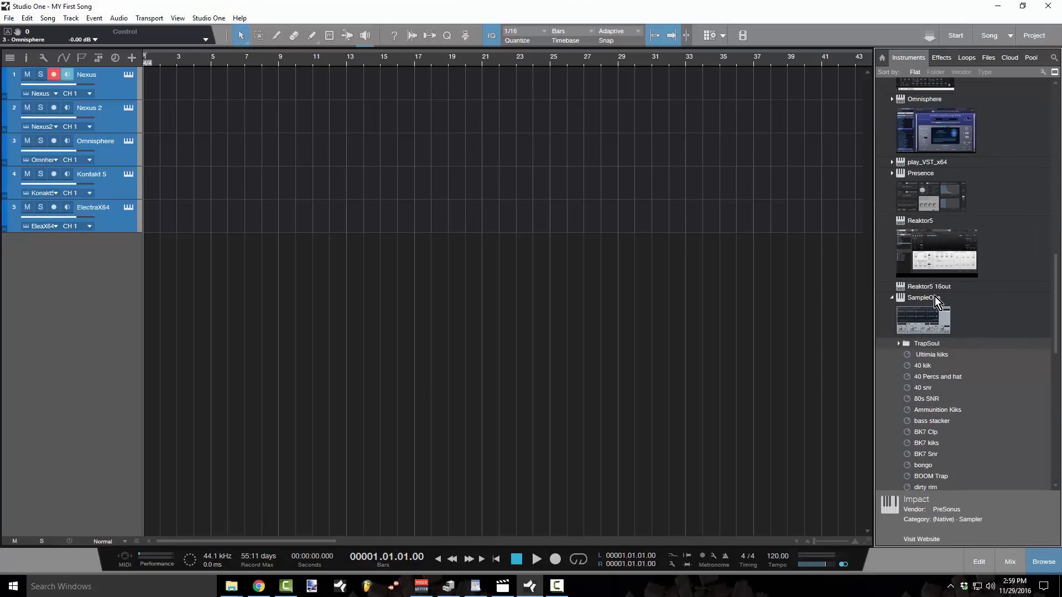
{"action": "left_click", "coordinate": [892, 299]}
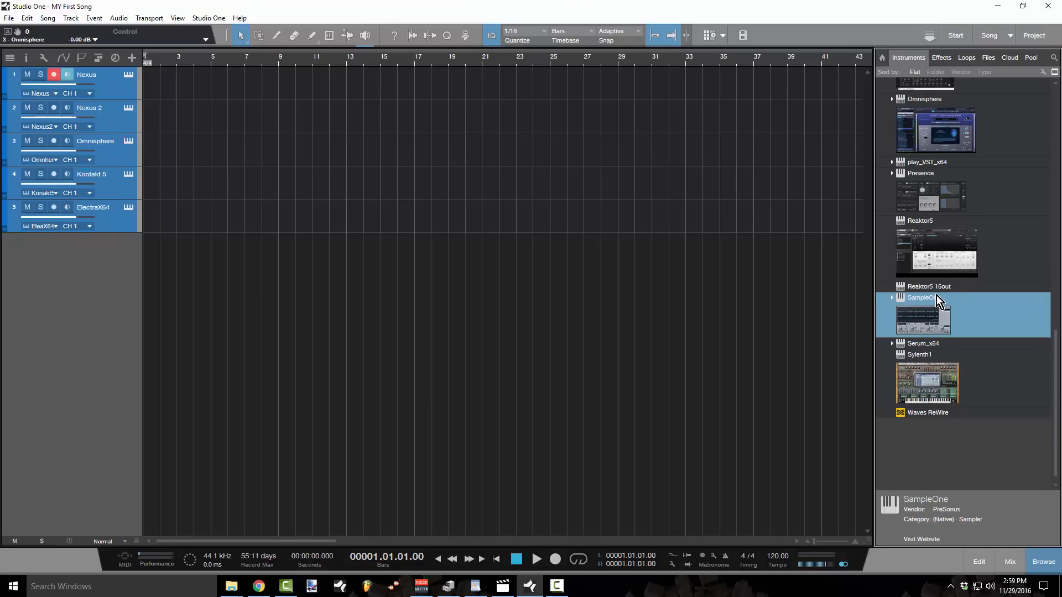
{"action": "left_click_drag", "start_coordinate": [938, 296], "coordinate": [83, 245]}
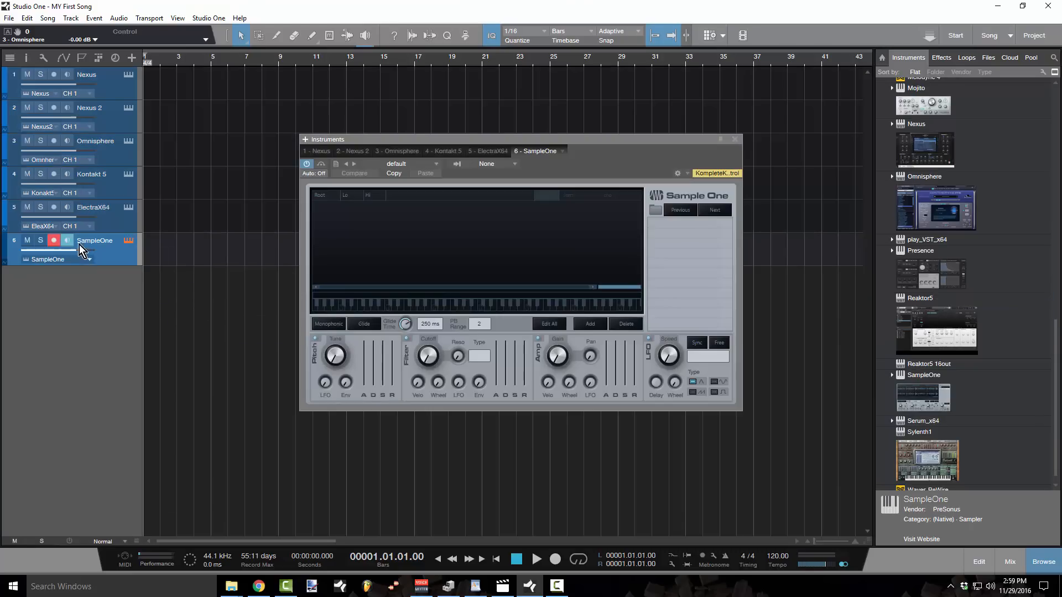
{"action": "left_click", "coordinate": [735, 139]}
Create an empty part on the SampleOne track from bar 1 to bar 5 and open it in the note editor
{"action": "double_click", "coordinate": [154, 250]}
{"action": "left_click_drag", "start_coordinate": [159, 250], "coordinate": [210, 252]}
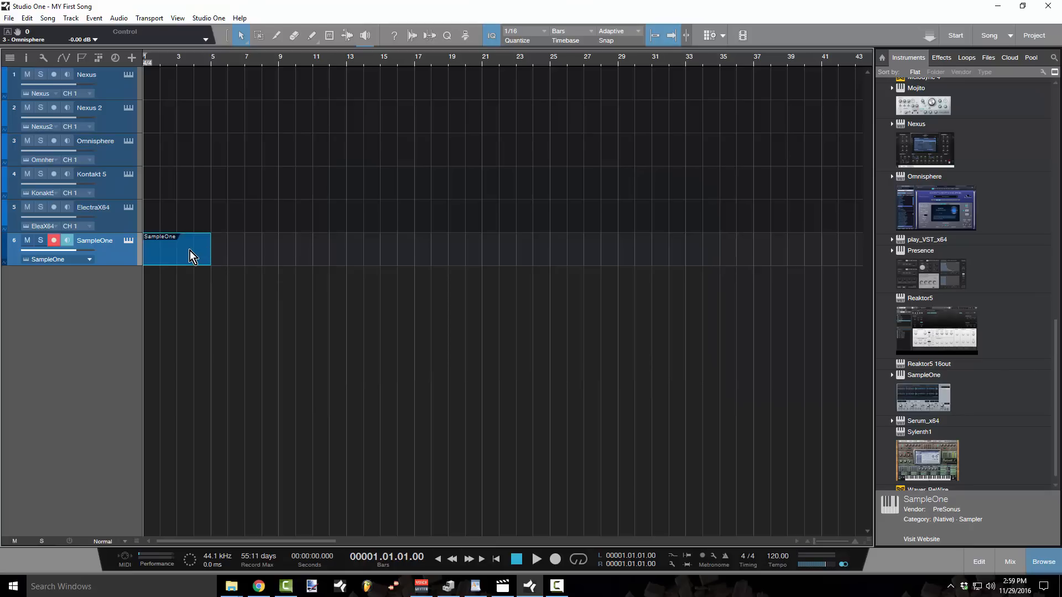
{"action": "double_click", "coordinate": [187, 249]}
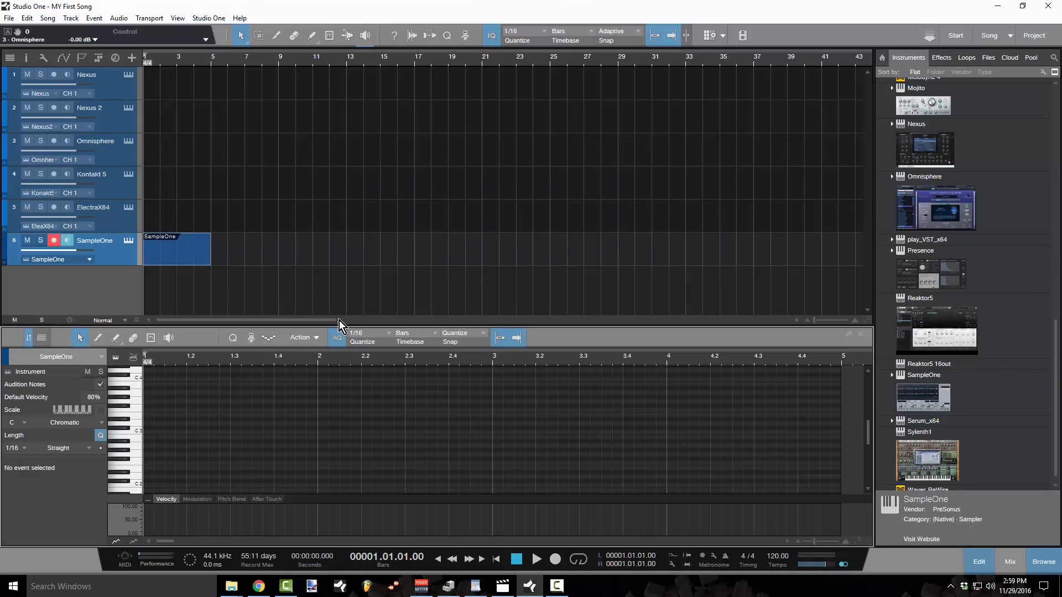
Enlarge the note editor to inspect the piano roll and its available quantize values, and close the editor
{"action": "left_click_drag", "start_coordinate": [350, 326], "coordinate": [342, 108]}
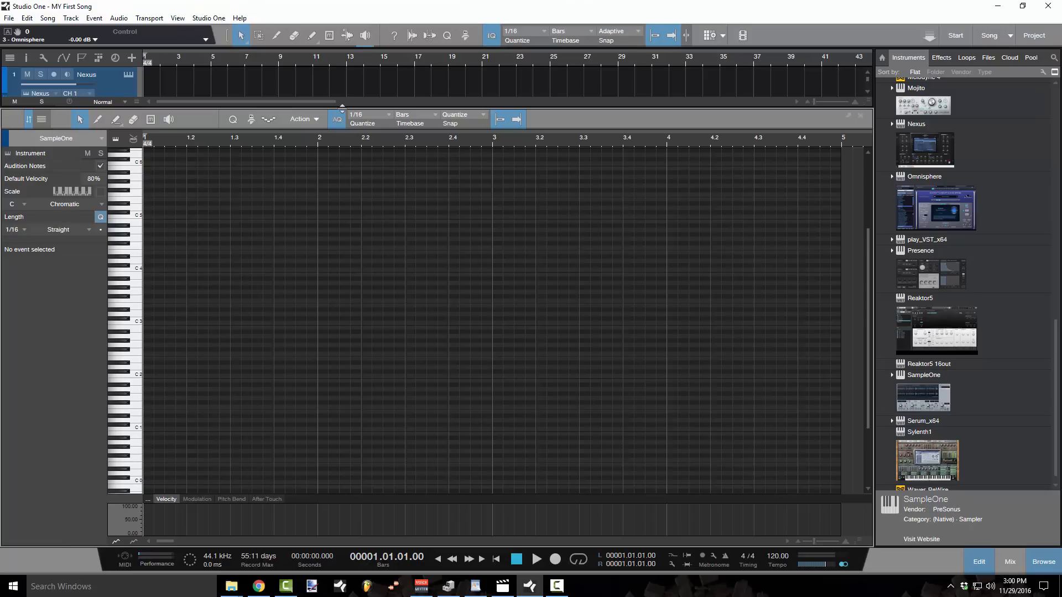
{"action": "left_click_drag", "start_coordinate": [342, 106], "coordinate": [396, 127]}
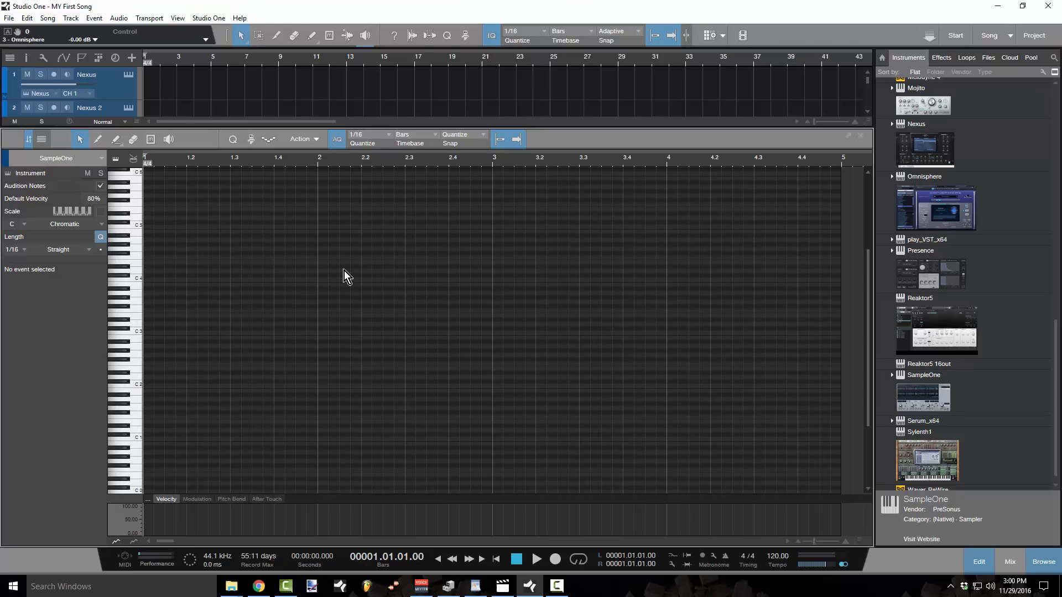
{"action": "left_click", "coordinate": [382, 138]}
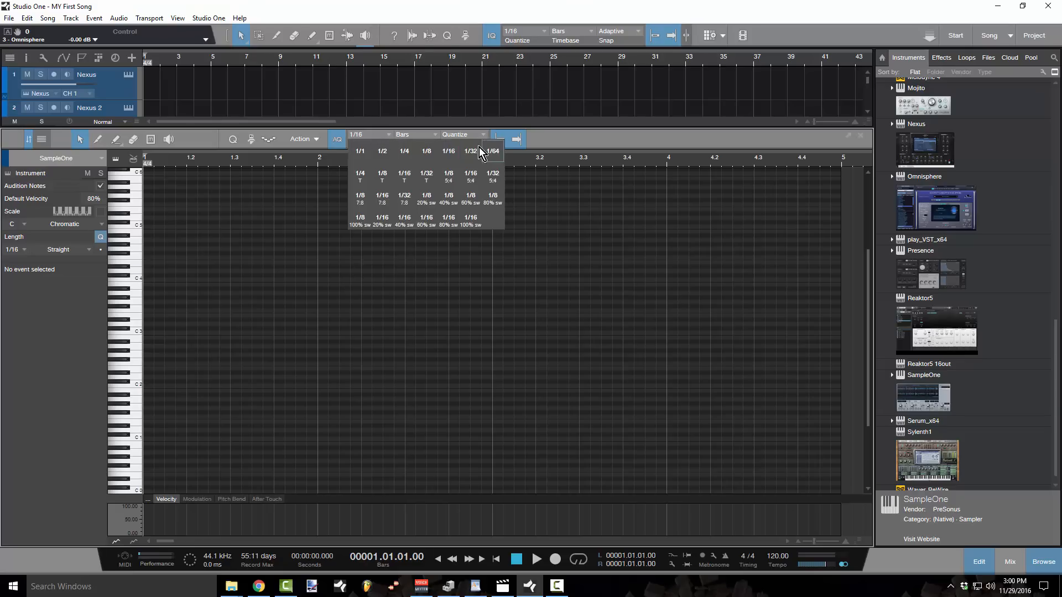
{"action": "left_click", "coordinate": [860, 134]}
{"action": "key", "text": "F2"}
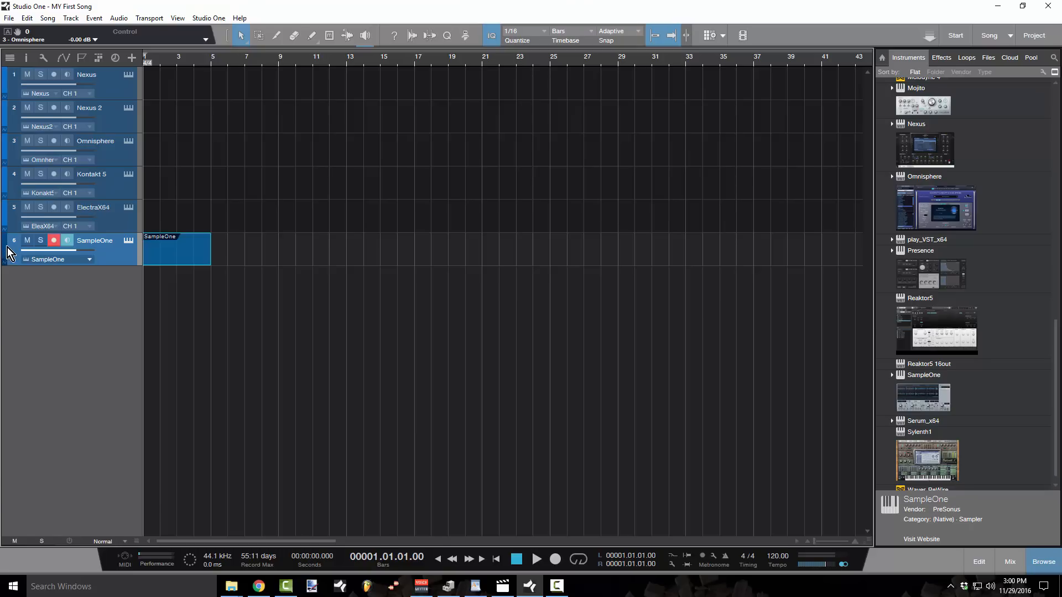
Colour the SampleOne track red while checking its mixer channel, and delete the empty part on it
{"action": "key", "text": "F3"}
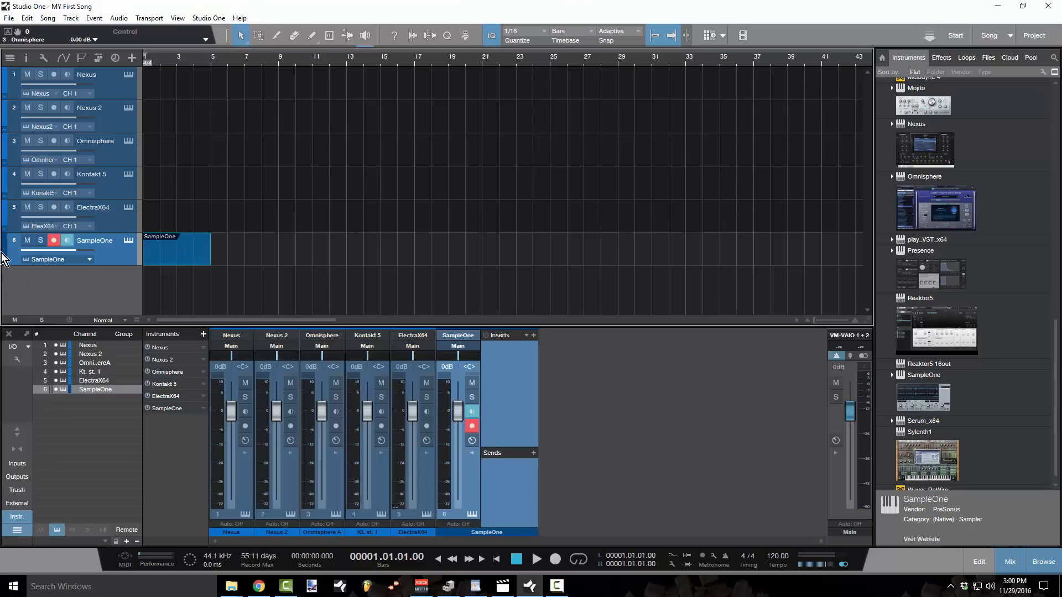
{"action": "left_click", "coordinate": [4, 250]}
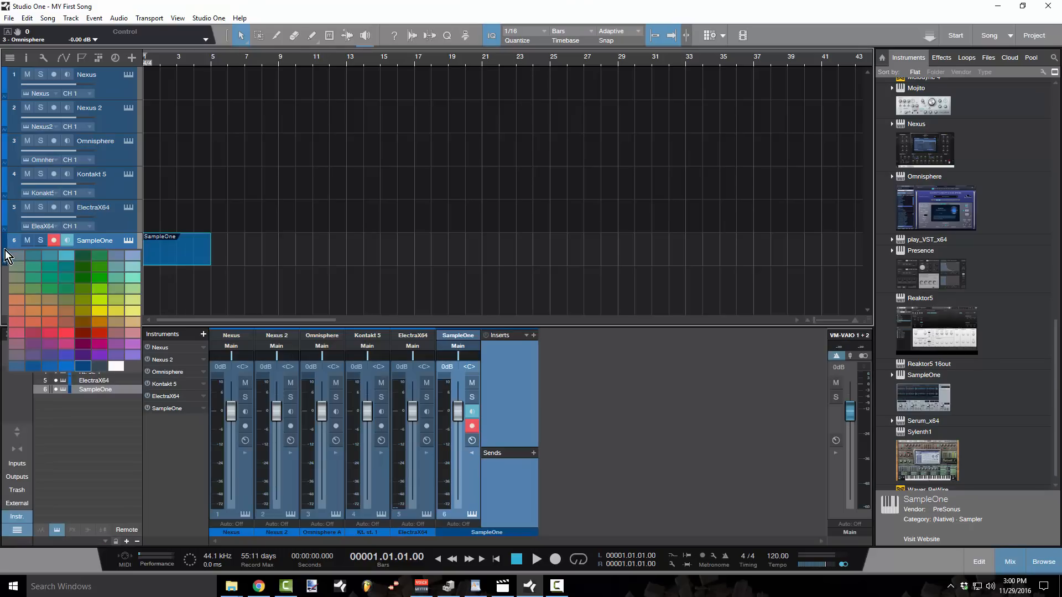
{"action": "left_click", "coordinate": [101, 333]}
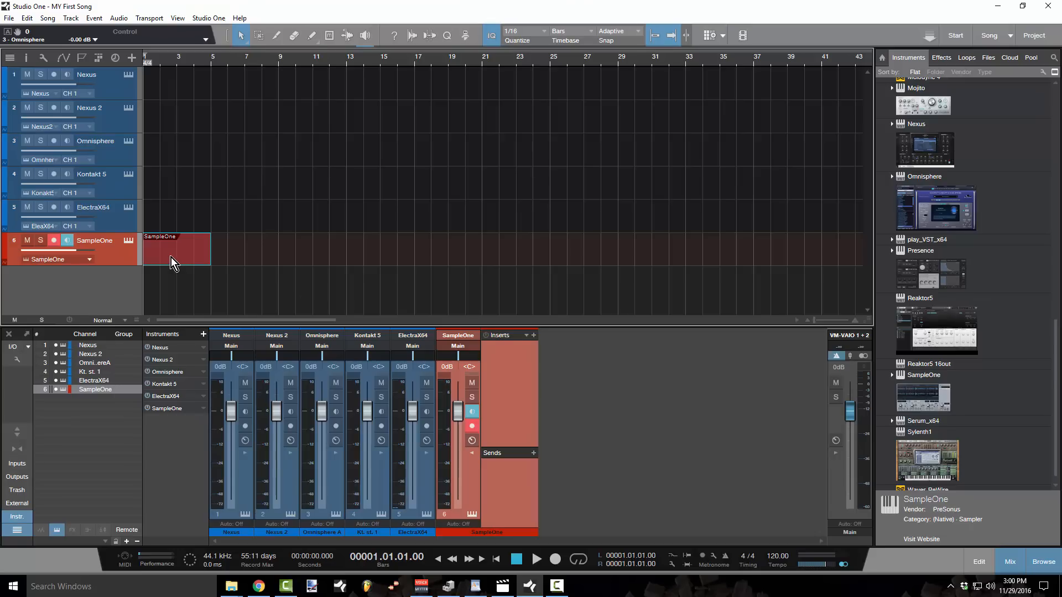
{"action": "key", "text": "Delete"}
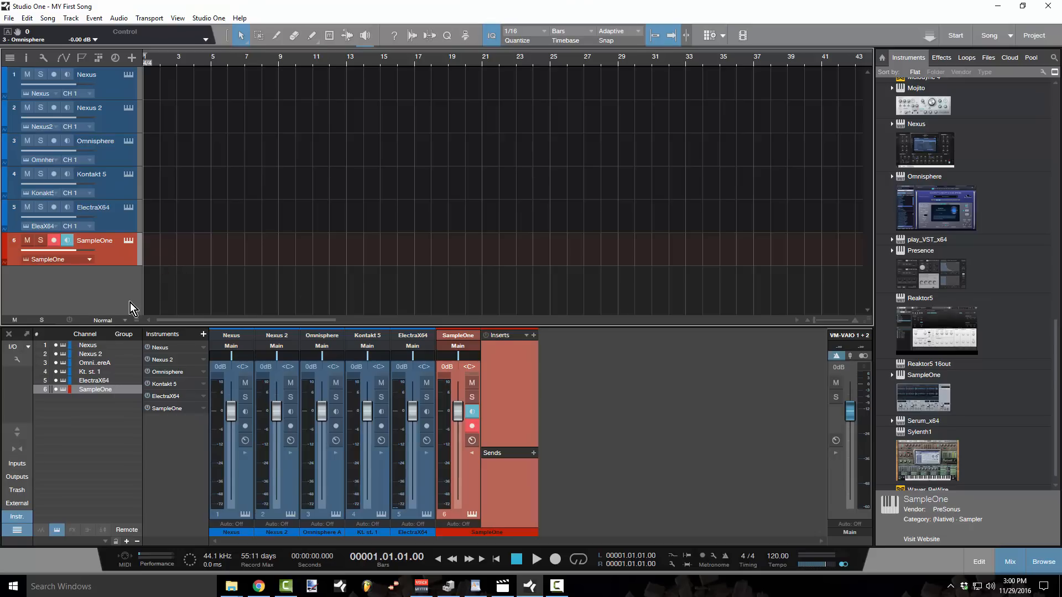
{"action": "key", "text": "F3"}
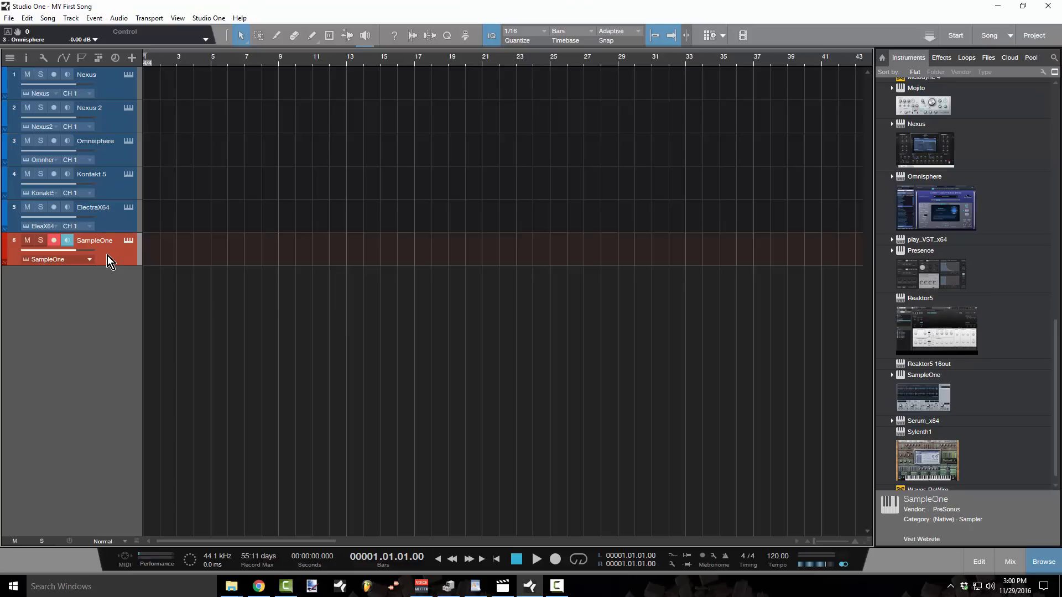
Duplicate the SampleOne track completely, including its instrument, until there are six SampleOne tracks
{"action": "left_click_drag", "start_coordinate": [107, 258], "coordinate": [107, 260]}
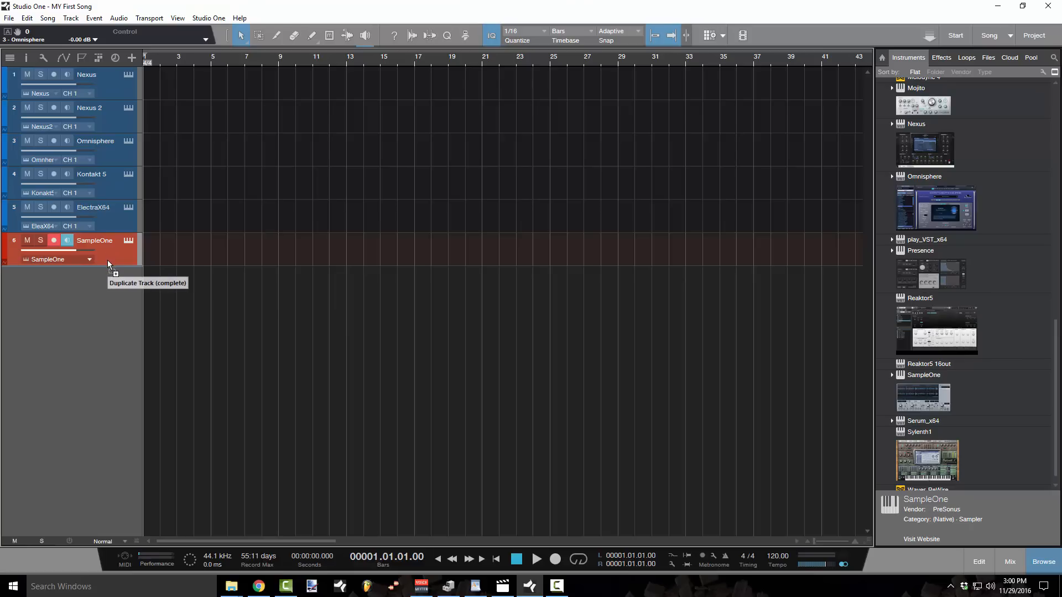
{"action": "left_click_drag", "start_coordinate": [108, 260], "coordinate": [102, 284]}
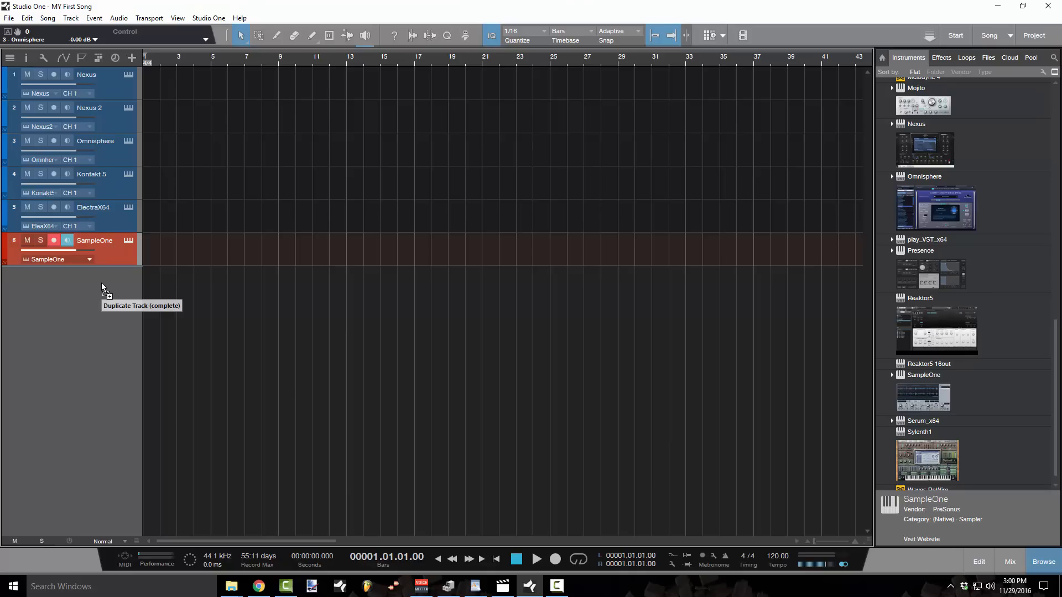
{"action": "left_click_drag", "start_coordinate": [101, 283], "coordinate": [102, 283]}
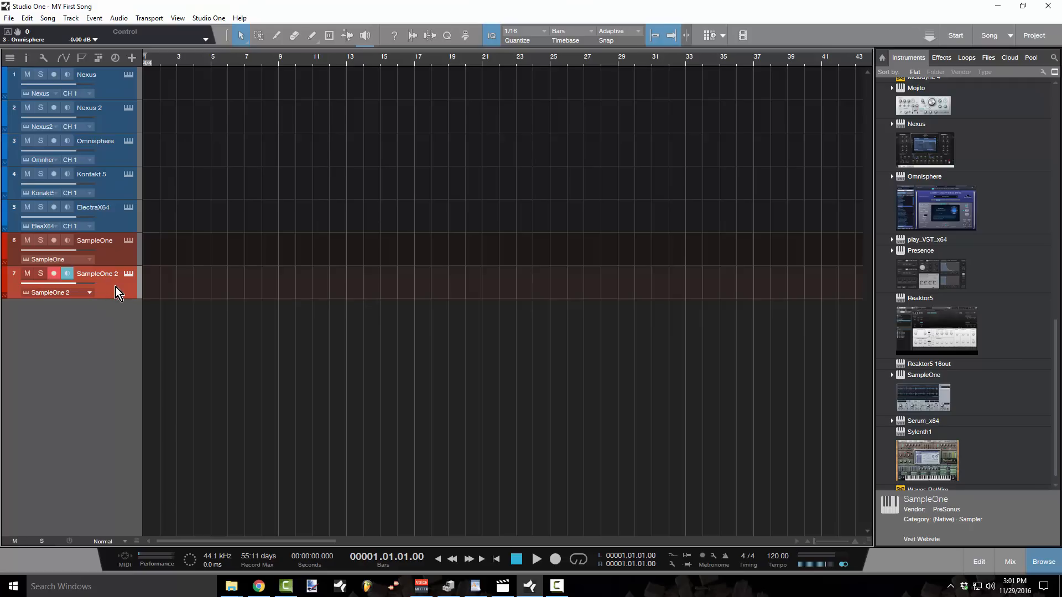
{"action": "left_click_drag", "start_coordinate": [115, 288], "coordinate": [115, 400]}
Rename the first three SampleOne tracks as 808, kik and snr
{"action": "double_click", "coordinate": [101, 244]}
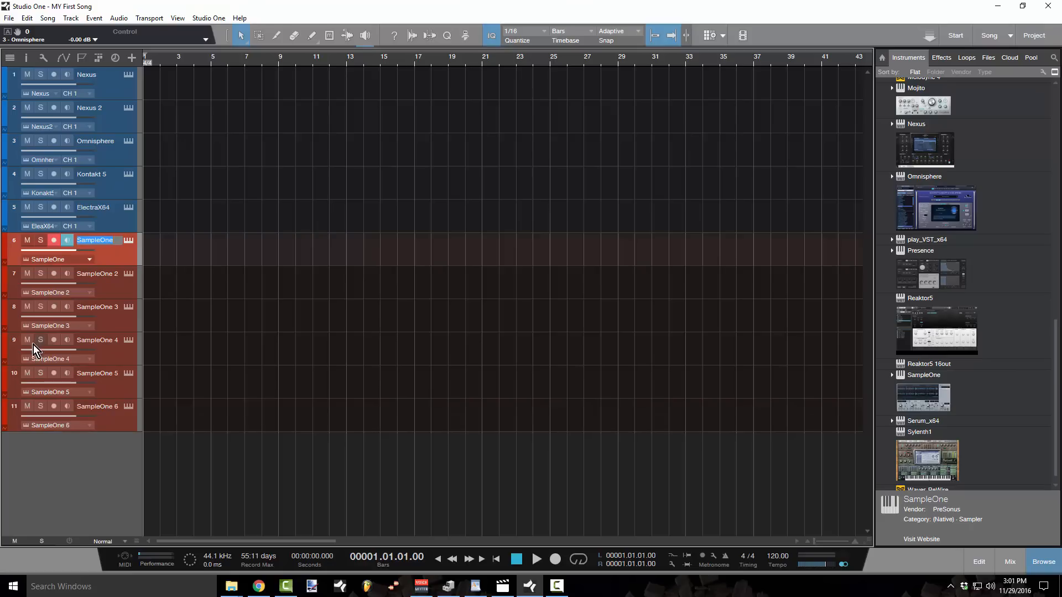
{"action": "type", "text": "808"}
{"action": "key", "text": "Tab"}
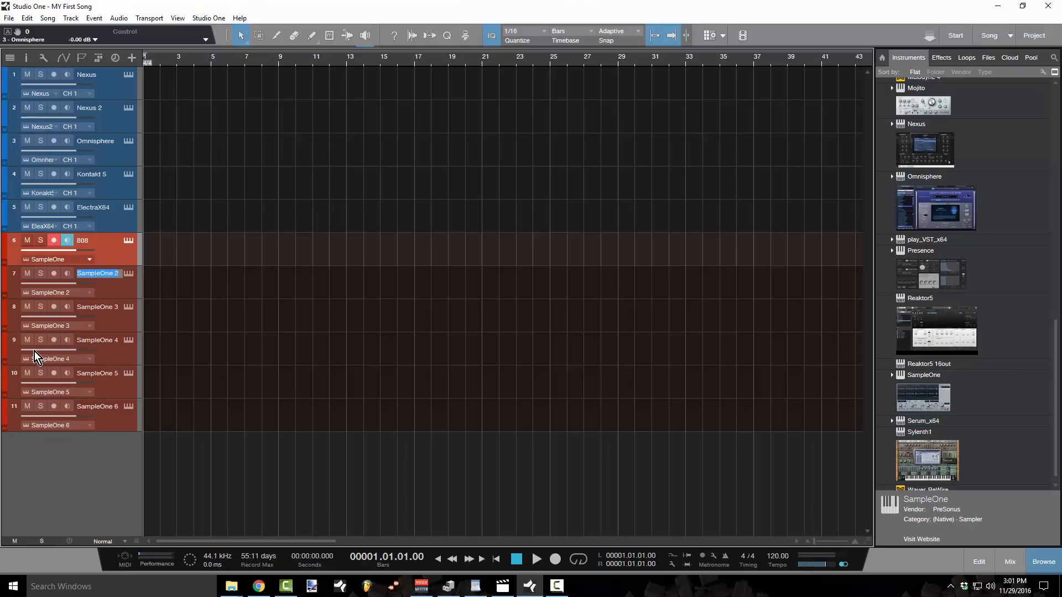
{"action": "type", "text": "kik"}
{"action": "key", "text": "Tab"}
{"action": "type", "text": "snr"}
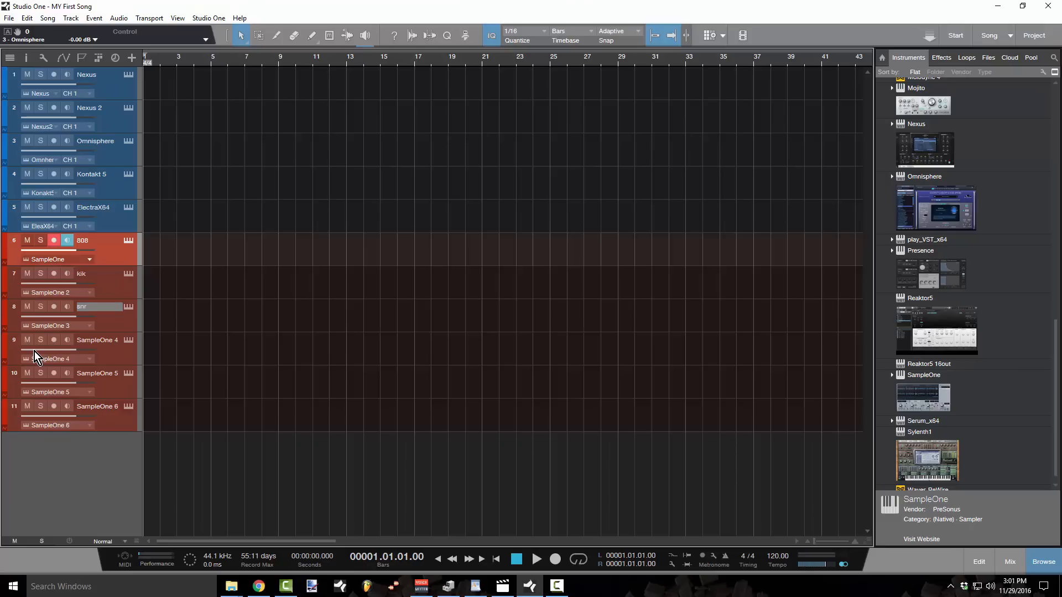
Rename the last three SampleOne tracks as clhh, ophh and perc
{"action": "key", "text": "Tab"}
{"action": "type", "text": "clhh"}
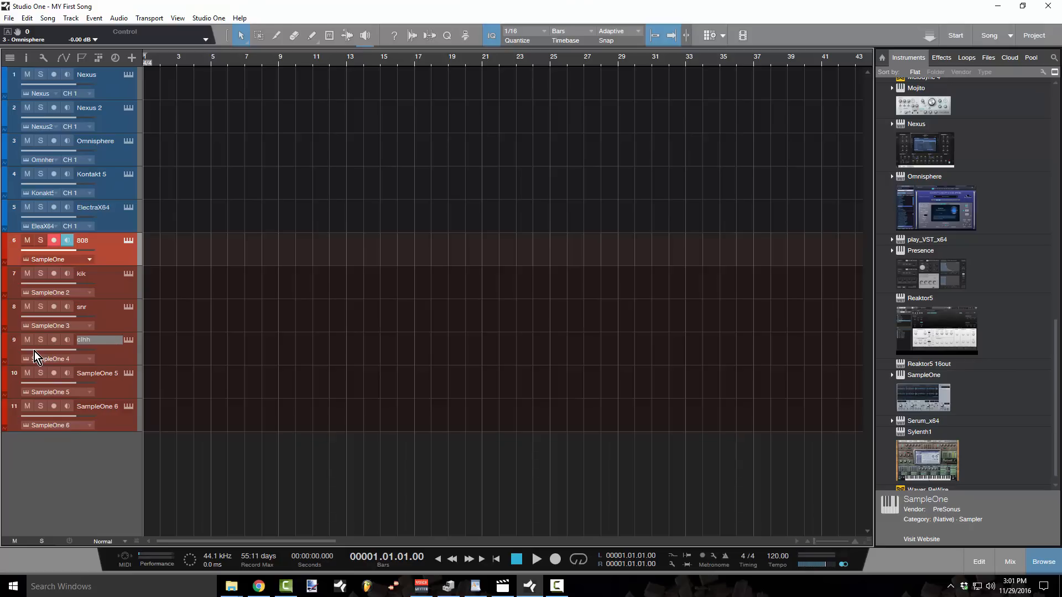
{"action": "key", "text": "Tab"}
{"action": "type", "text": "ophh"}
{"action": "key", "text": "Tab"}
{"action": "type", "text": "per"}
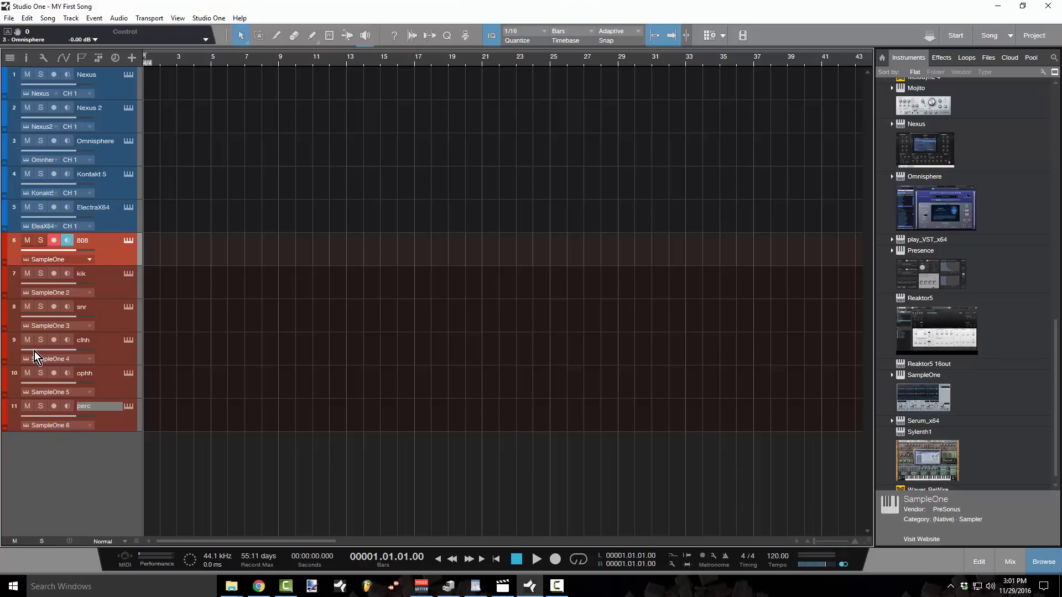
{"action": "type", "text": "c"}
{"action": "key", "text": "Return"}
Open the 808 track's SampleOne window and list the BIG BOI (I:) drive in the file browser with its MASCHINE folder collapsed
{"action": "left_click", "coordinate": [128, 240]}
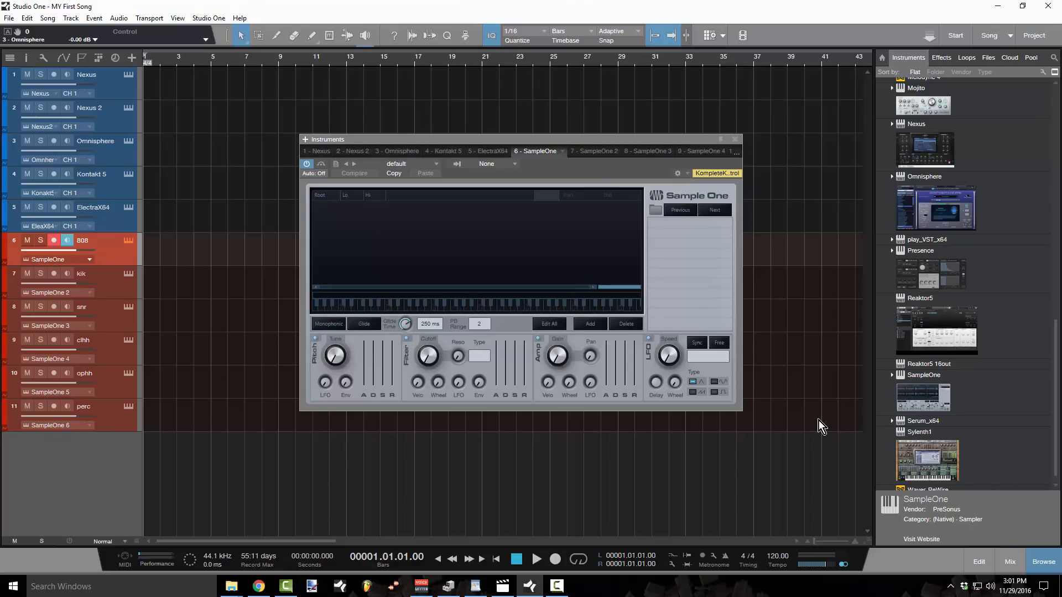
{"action": "key", "text": "F5"}
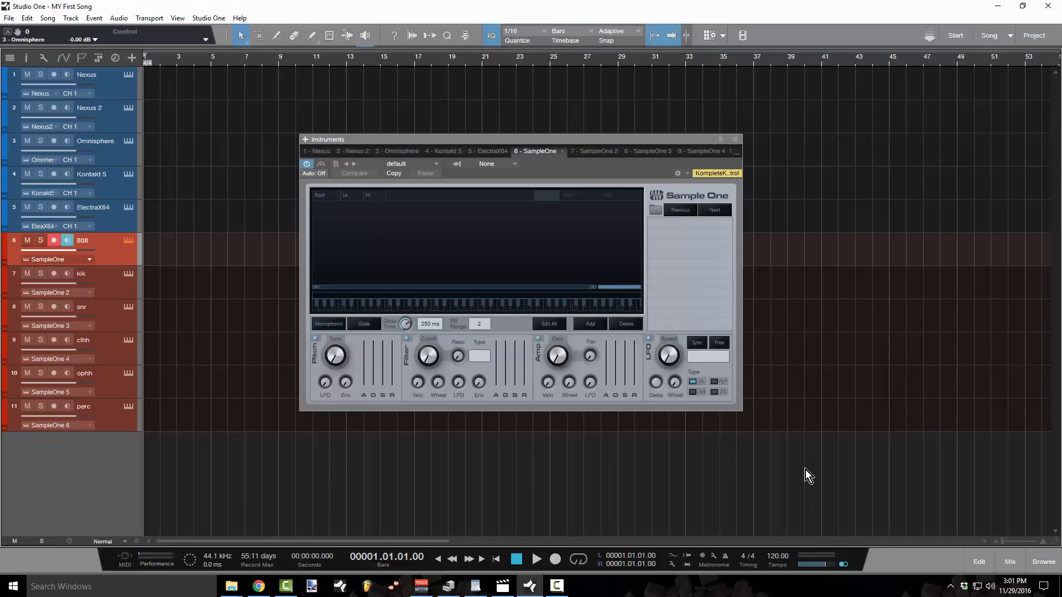
{"action": "key", "text": "F5"}
{"action": "left_click", "coordinate": [988, 59]}
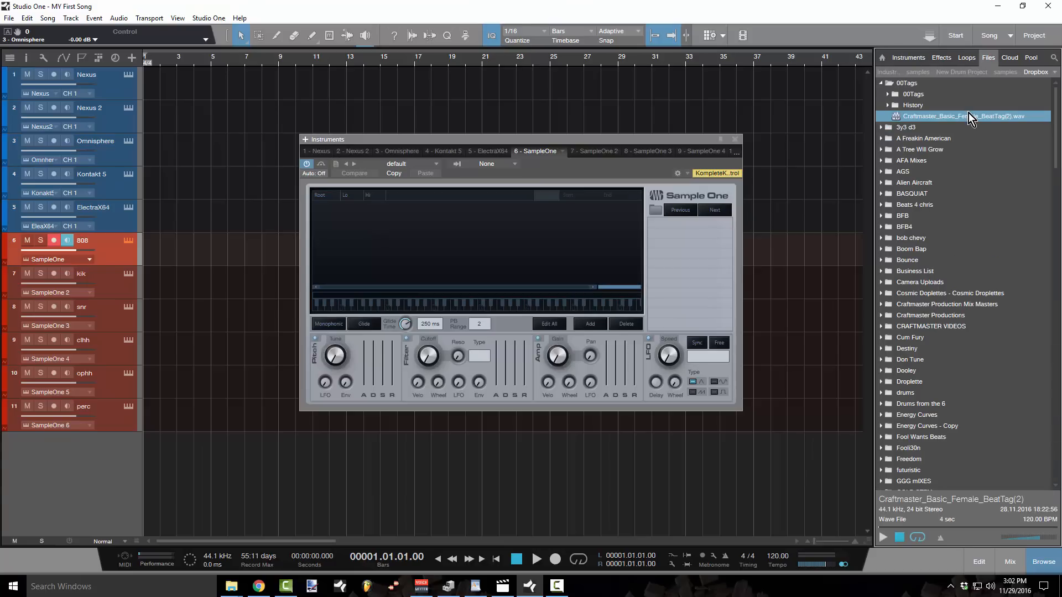
{"action": "left_click", "coordinate": [882, 82]}
{"action": "left_click", "coordinate": [1055, 73]}
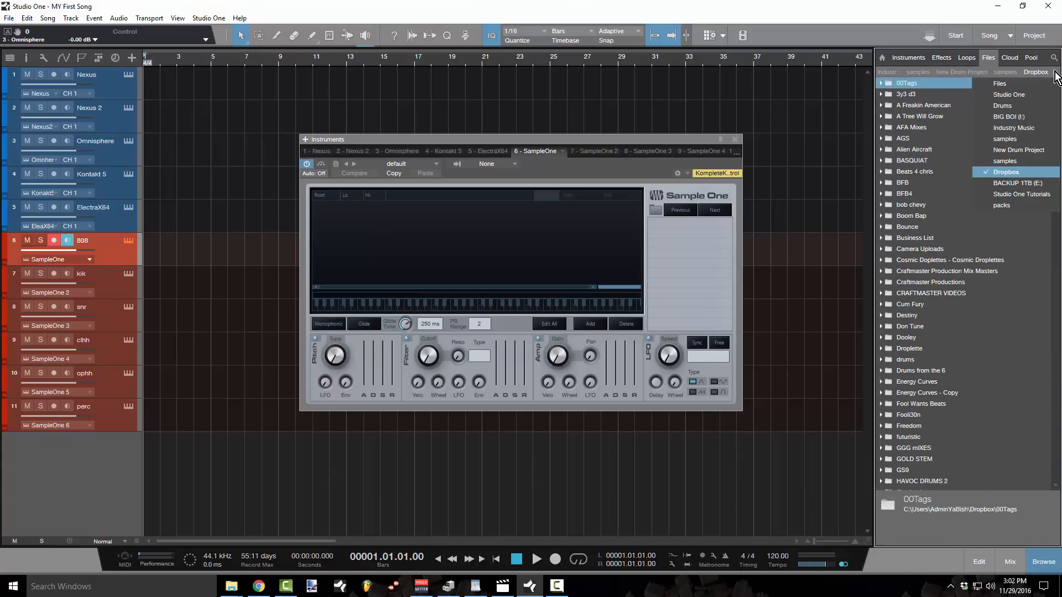
{"action": "left_click", "coordinate": [1005, 118]}
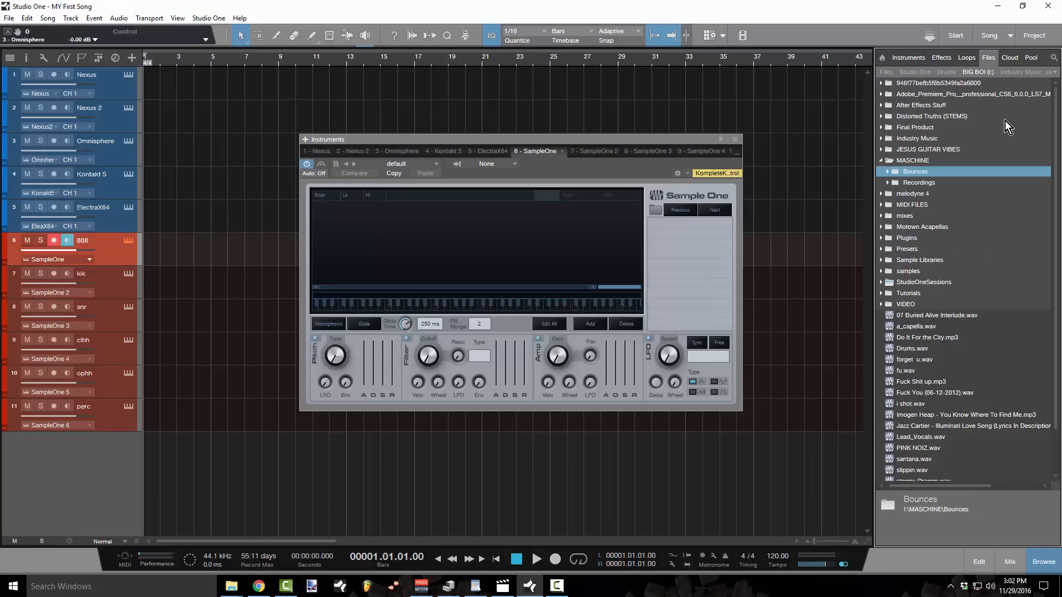
{"action": "left_click", "coordinate": [882, 161]}
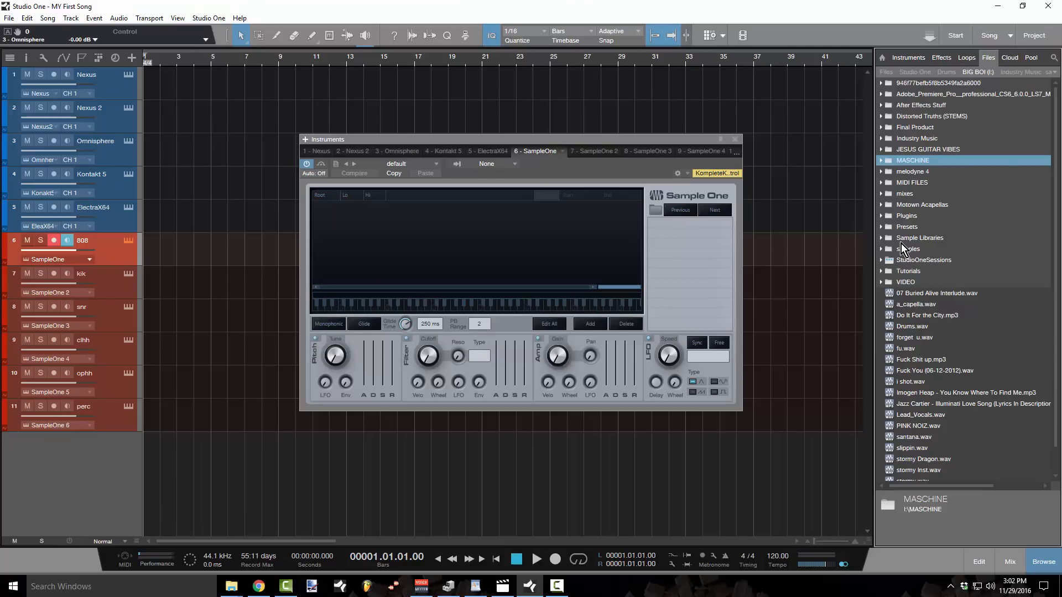
Expand the Drums folder inside Sample Libraries and look through its drum kits
{"action": "left_click", "coordinate": [885, 238]}
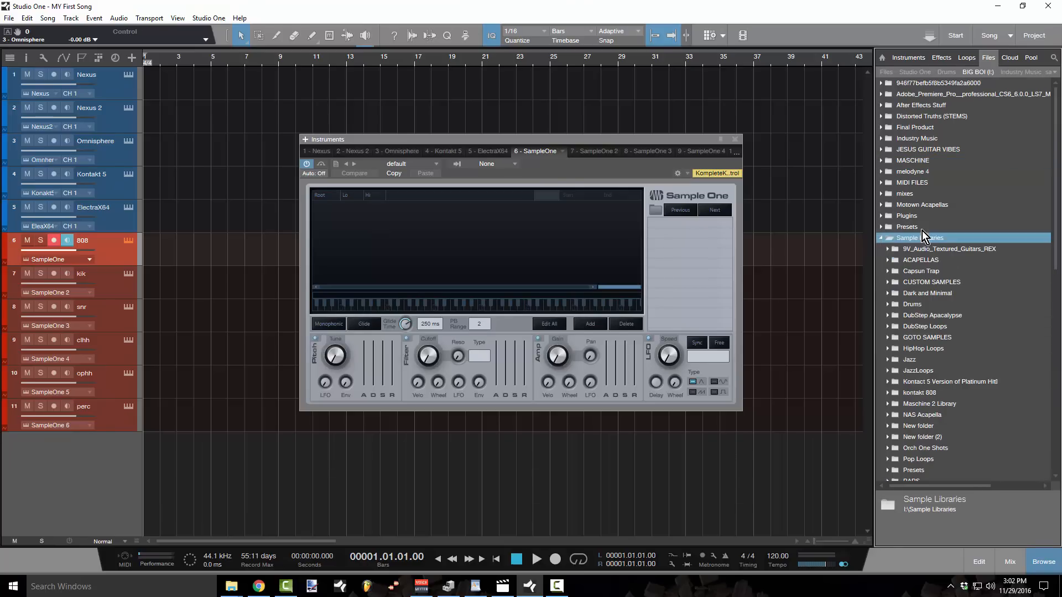
{"action": "scroll", "coordinate": [918, 233], "scroll_direction": "down", "scroll_amount": 3}
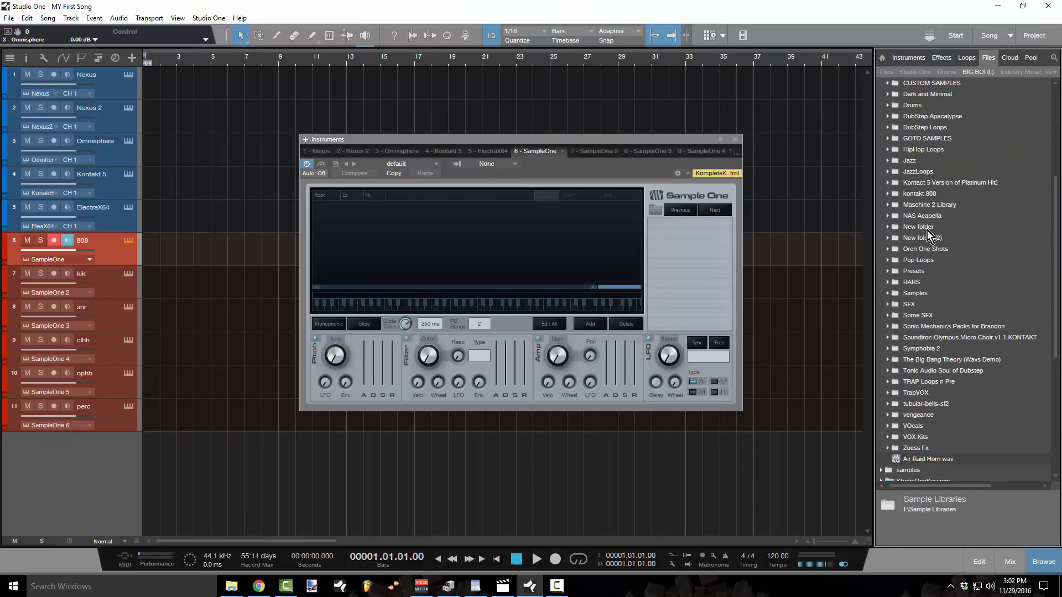
{"action": "left_click", "coordinate": [888, 107]}
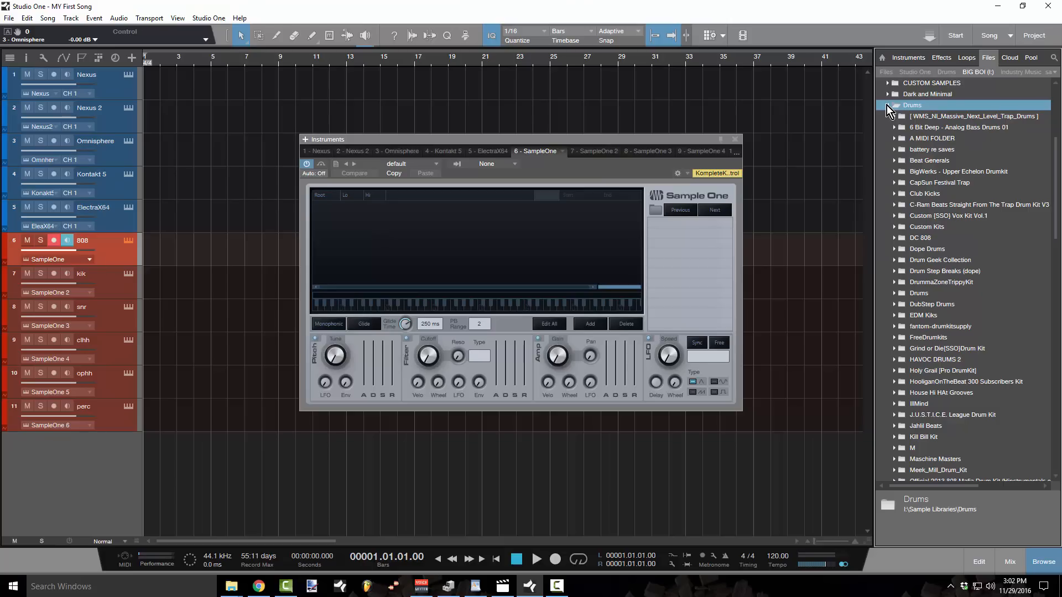
{"action": "scroll", "coordinate": [924, 249], "scroll_direction": "down", "scroll_amount": 8}
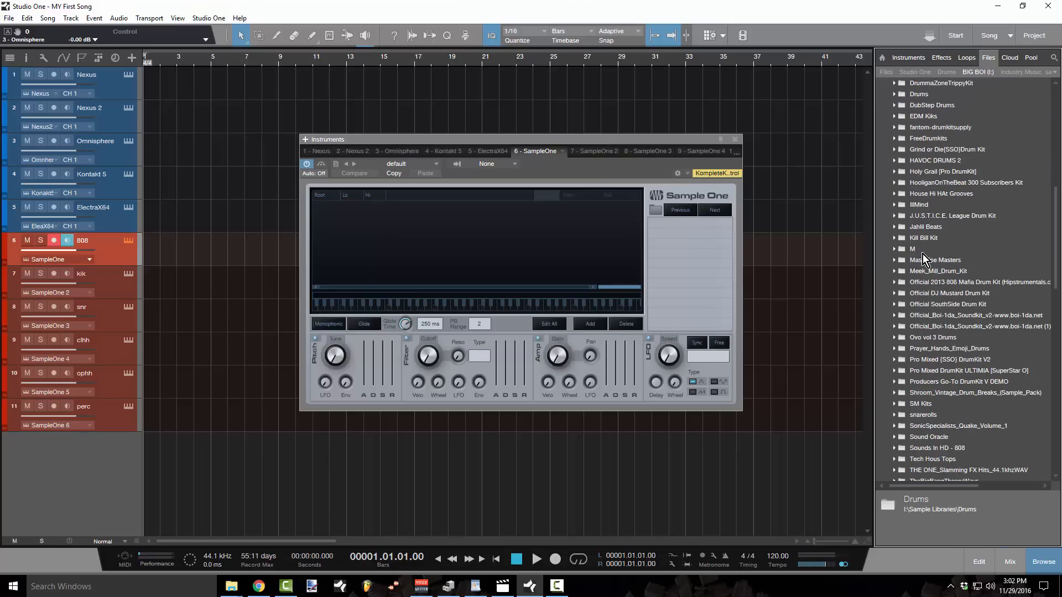
{"action": "scroll", "coordinate": [919, 284], "scroll_direction": "down", "scroll_amount": 5}
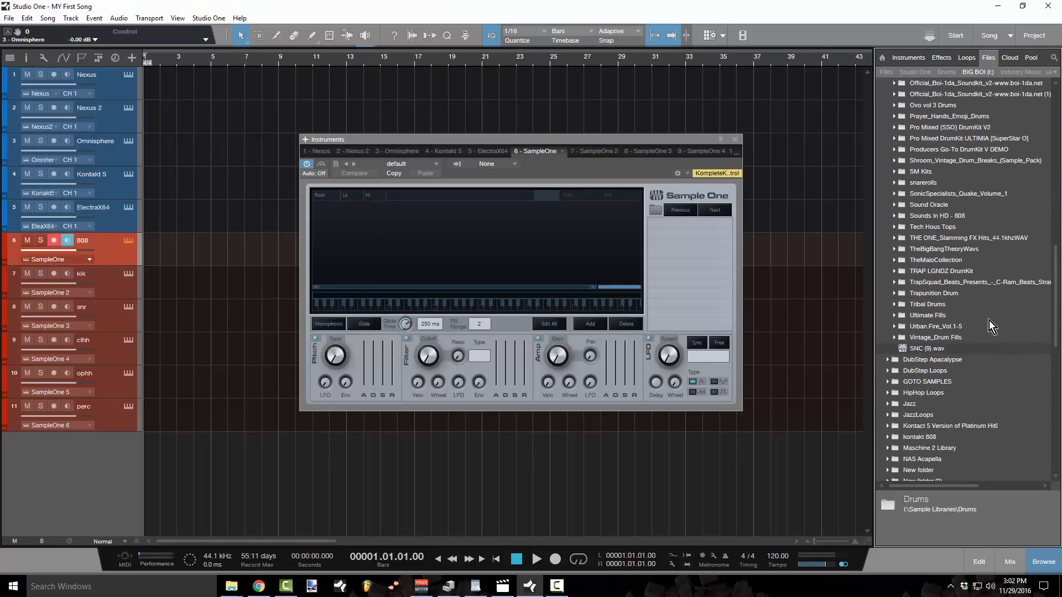
{"action": "scroll", "coordinate": [982, 316], "scroll_direction": "up", "scroll_amount": 2}
{"action": "scroll", "coordinate": [963, 307], "scroll_direction": "up", "scroll_amount": 1}
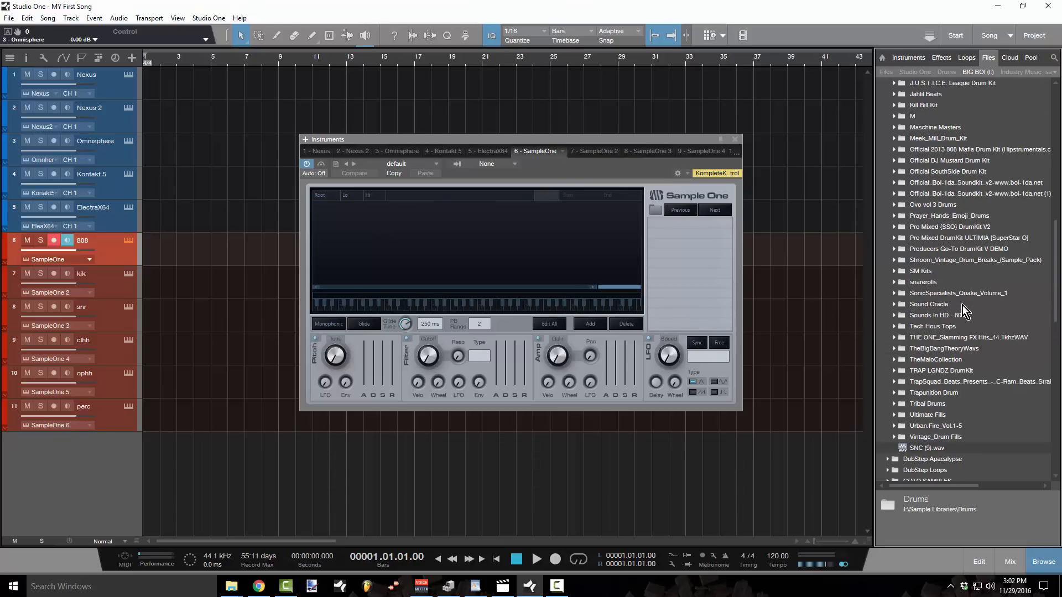
Load 3 Ring Circuits 808.wav from Sound Oracle's The 808 Formula folder into the 808 track's SampleOne
{"action": "left_click", "coordinate": [897, 308]}
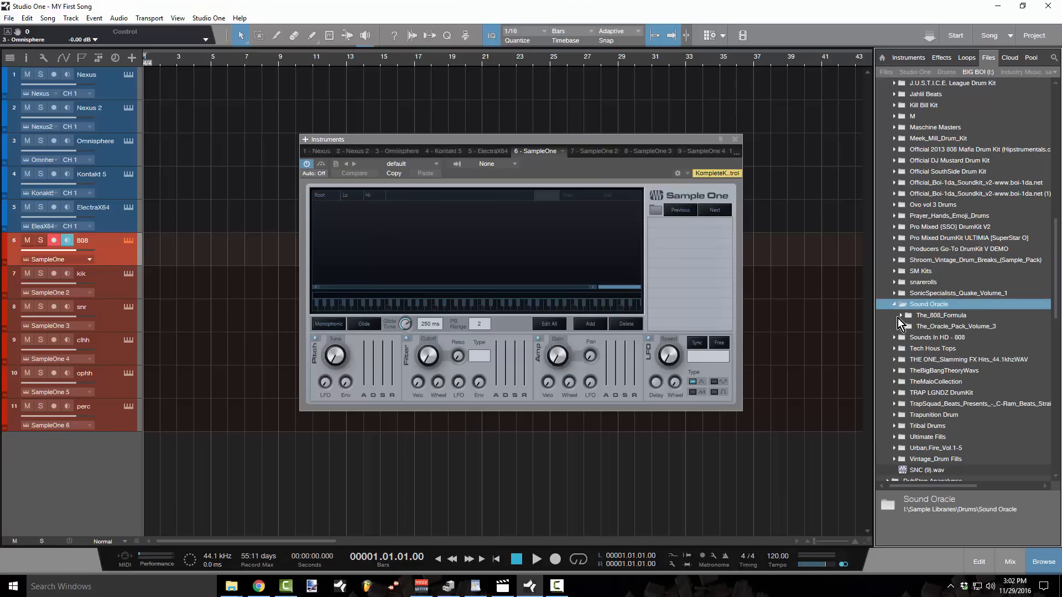
{"action": "left_click", "coordinate": [906, 317]}
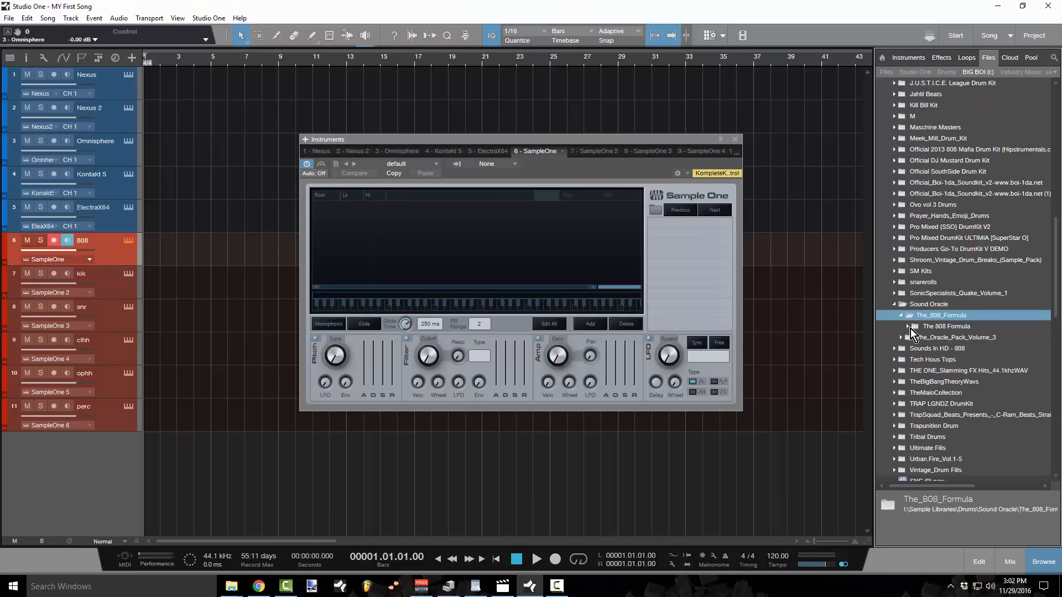
{"action": "left_click", "coordinate": [908, 327]}
{"action": "left_click_drag", "start_coordinate": [981, 338], "coordinate": [673, 225]}
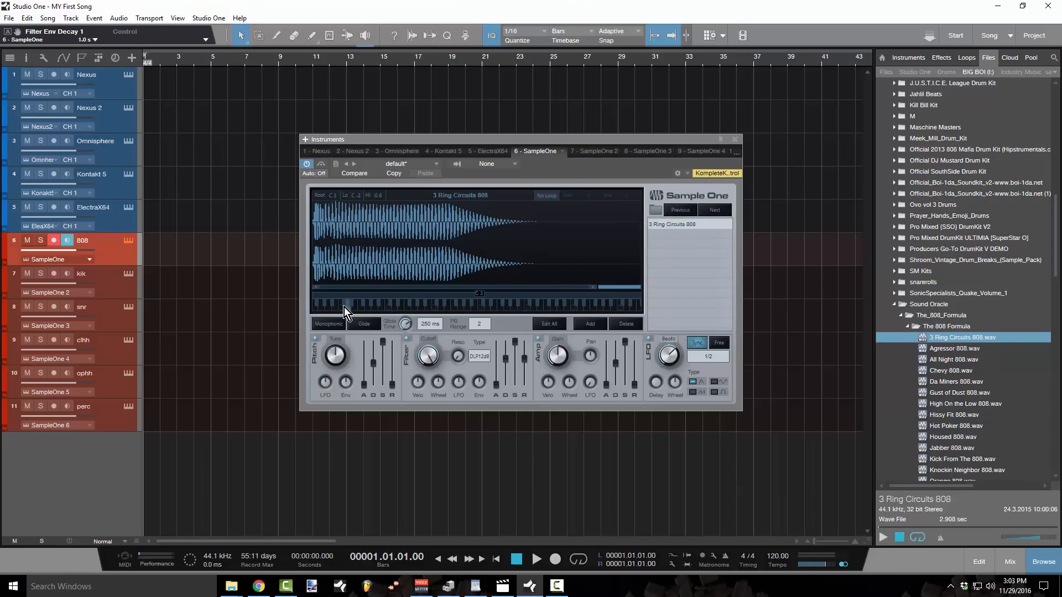
Make SampleOne monophonic with glide off, and raise the amp envelope's release to its maximum
{"action": "left_click", "coordinate": [337, 324]}
{"action": "left_click", "coordinate": [363, 323]}
{"action": "left_click", "coordinate": [368, 325]}
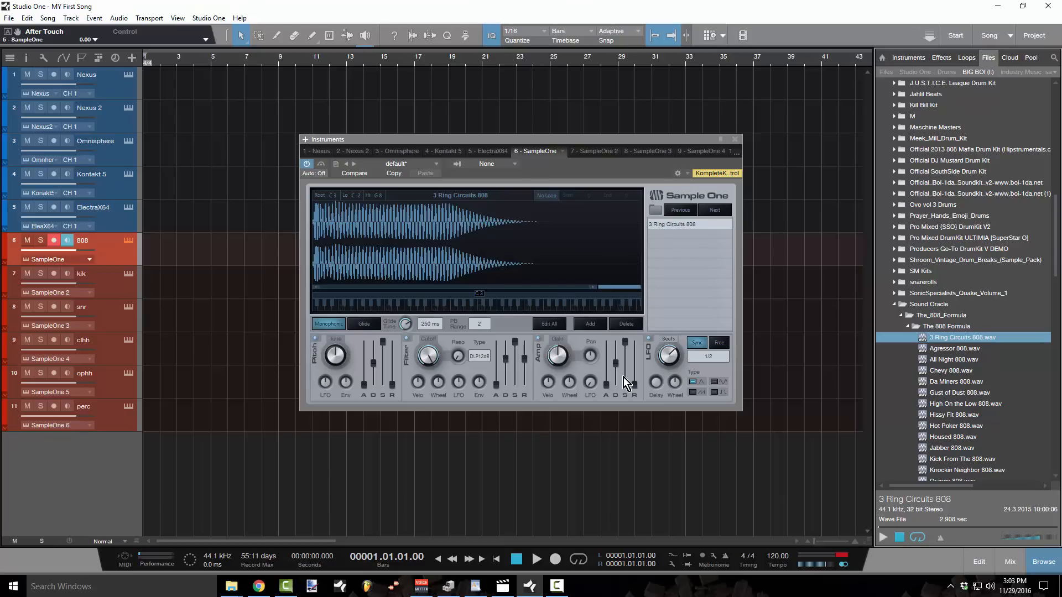
{"action": "left_click_drag", "start_coordinate": [635, 384], "coordinate": [634, 340]}
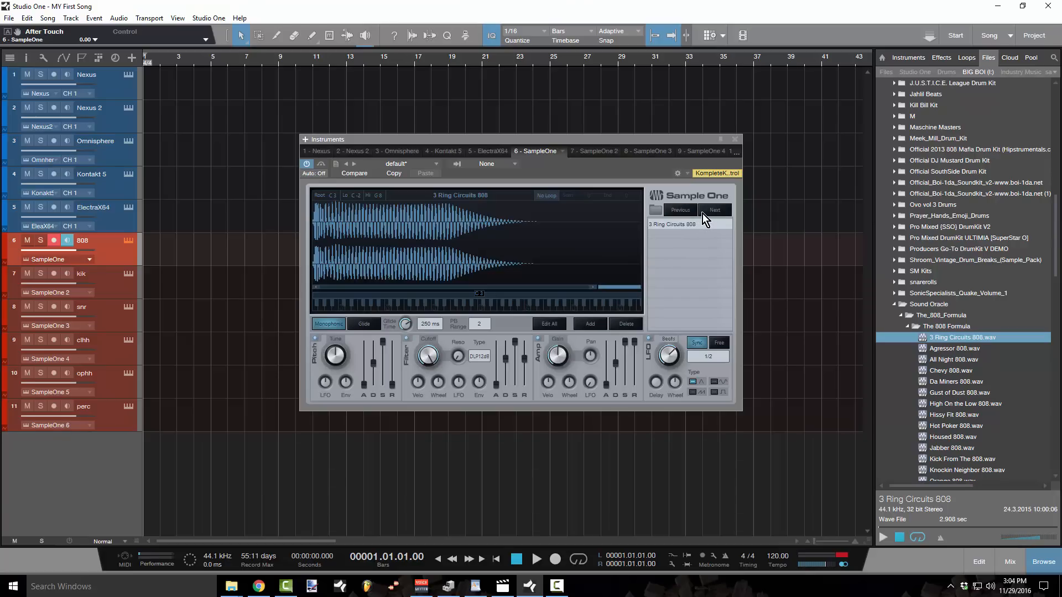
Step forward through the folder's 808 samples in SampleOne as far as Potent 808, and go back to 3 Ring Circuits 808
{"action": "left_click", "coordinate": [717, 213]}
{"action": "left_click", "coordinate": [716, 213]}
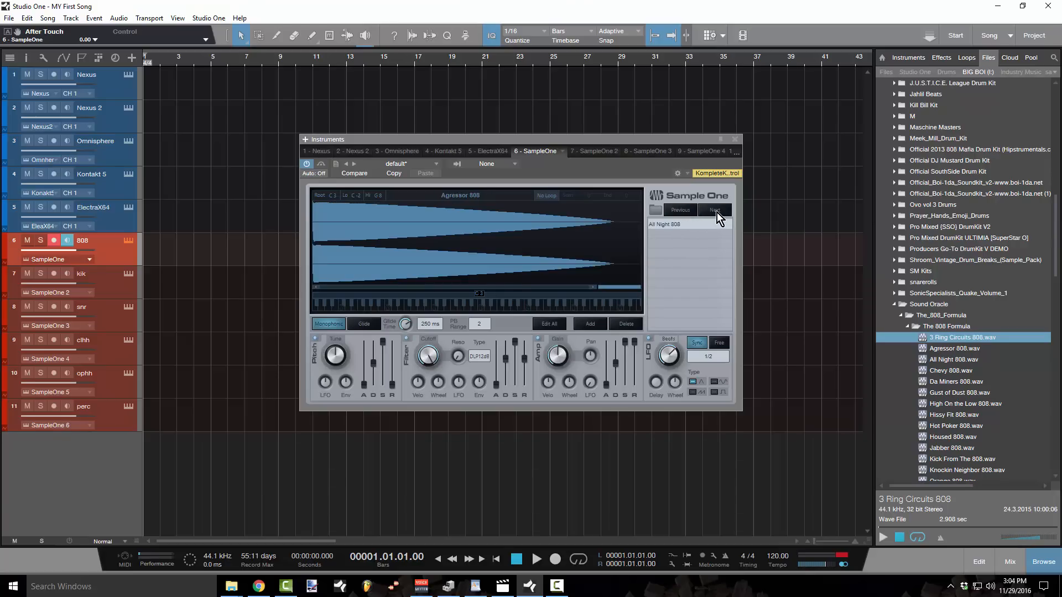
{"action": "left_click", "coordinate": [719, 211]}
{"action": "left_click", "coordinate": [718, 211]}
{"action": "left_click", "coordinate": [718, 211]}
{"action": "left_click", "coordinate": [718, 211]}
{"action": "left_click", "coordinate": [718, 212]}
{"action": "left_click", "coordinate": [718, 210]}
{"action": "left_click", "coordinate": [718, 211]}
{"action": "left_click", "coordinate": [718, 211]}
{"action": "left_click", "coordinate": [718, 210]}
{"action": "left_click", "coordinate": [718, 210]}
{"action": "left_click", "coordinate": [718, 210]}
{"action": "left_click", "coordinate": [718, 210]}
{"action": "left_click", "coordinate": [718, 210]}
{"action": "scroll", "coordinate": [951, 314], "scroll_direction": "down", "scroll_amount": 5}
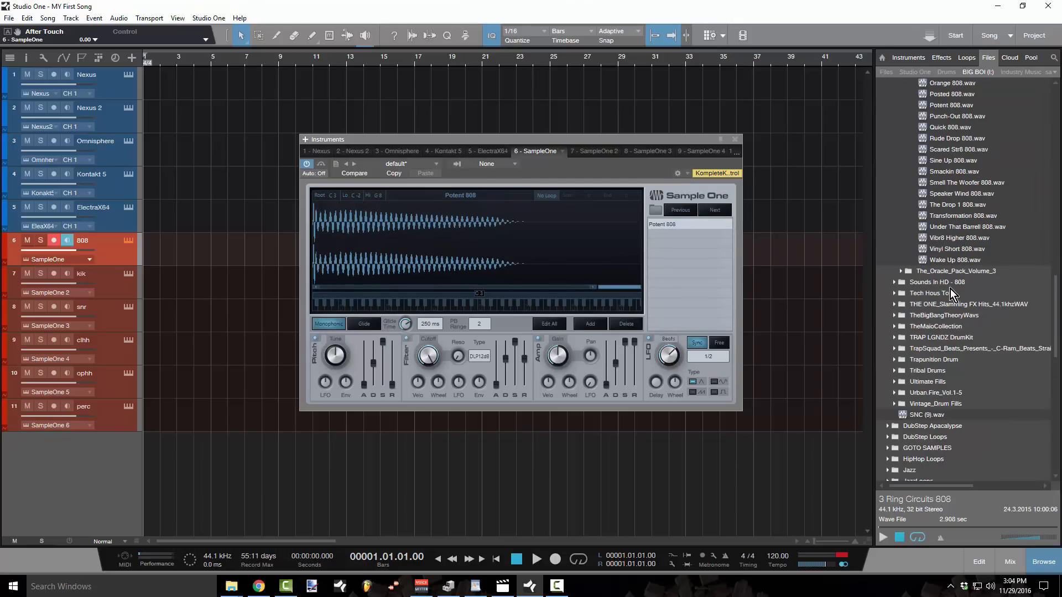
{"action": "left_click", "coordinate": [672, 211]}
{"action": "left_click", "coordinate": [672, 211]}
{"action": "left_click", "coordinate": [672, 211]}
{"action": "left_click", "coordinate": [672, 211]}
{"action": "left_click", "coordinate": [672, 211]}
{"action": "left_click", "coordinate": [673, 212]}
{"action": "left_click", "coordinate": [675, 211]}
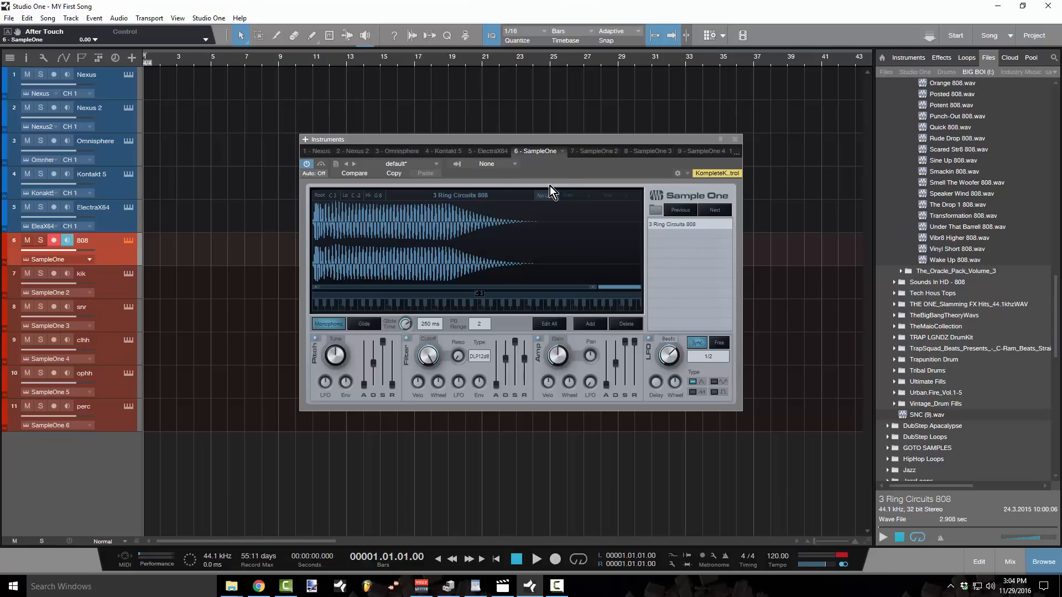
Store the 808 track's SampleOne sound as a preset named Sound Oracle 808 in the subfolder Trap Drums
{"action": "left_click", "coordinate": [335, 164]}
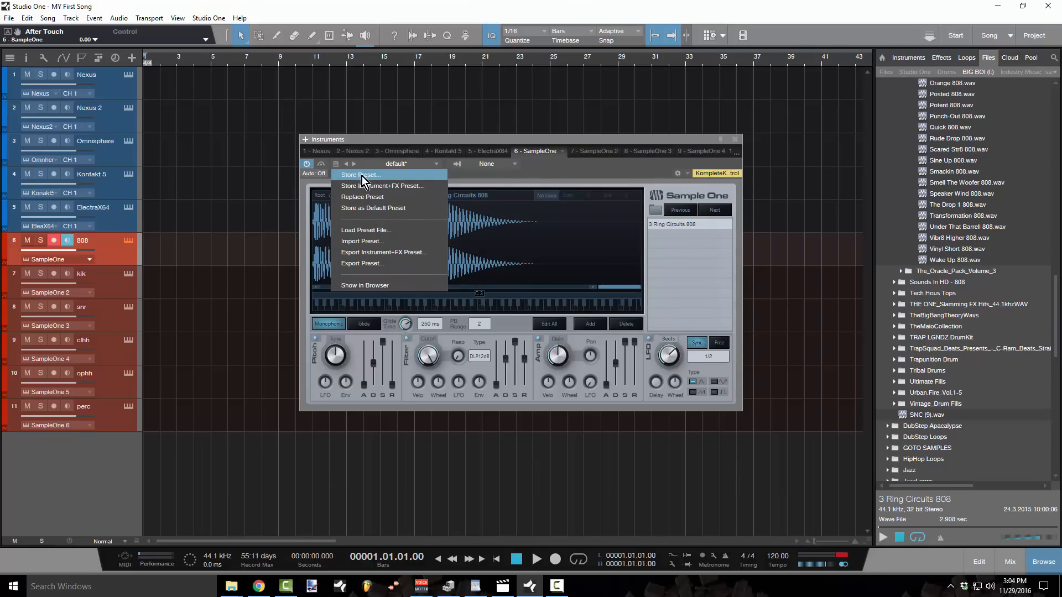
{"action": "left_click", "coordinate": [362, 175]}
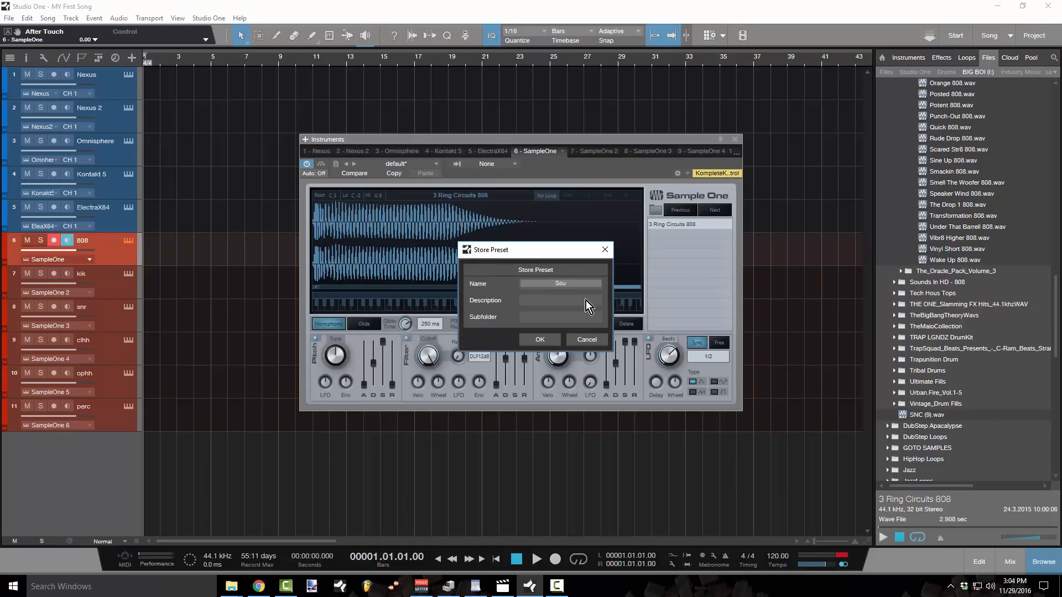
{"action": "key", "text": "BackSpace"}
{"action": "key", "text": "BackSpace"}
{"action": "key", "text": "BackSpace"}
{"action": "type", "text": "Oracle 808"}
{"action": "left_click", "coordinate": [547, 318]}
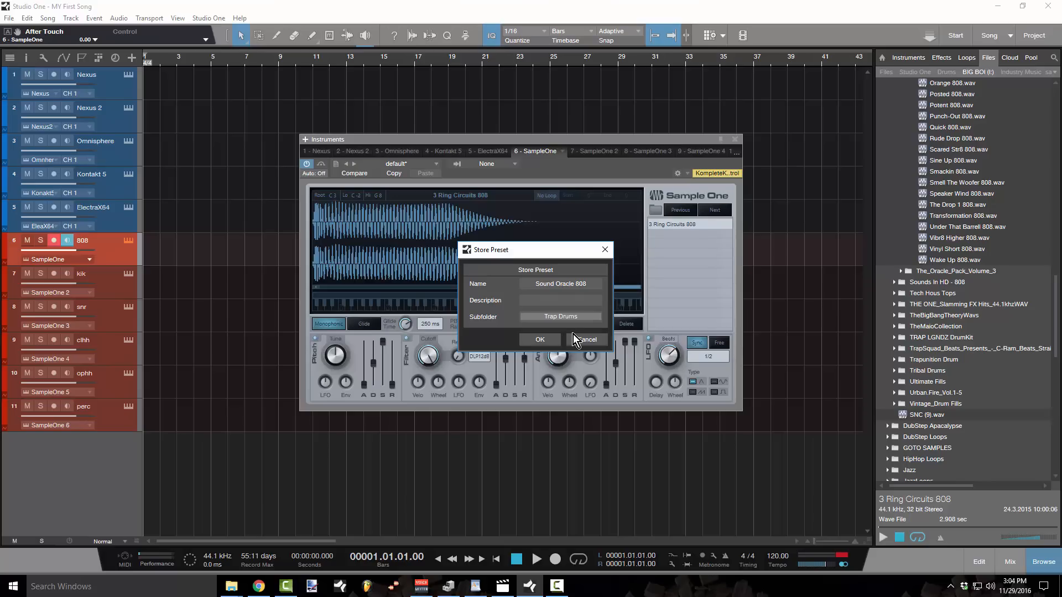
{"action": "left_click", "coordinate": [529, 341]}
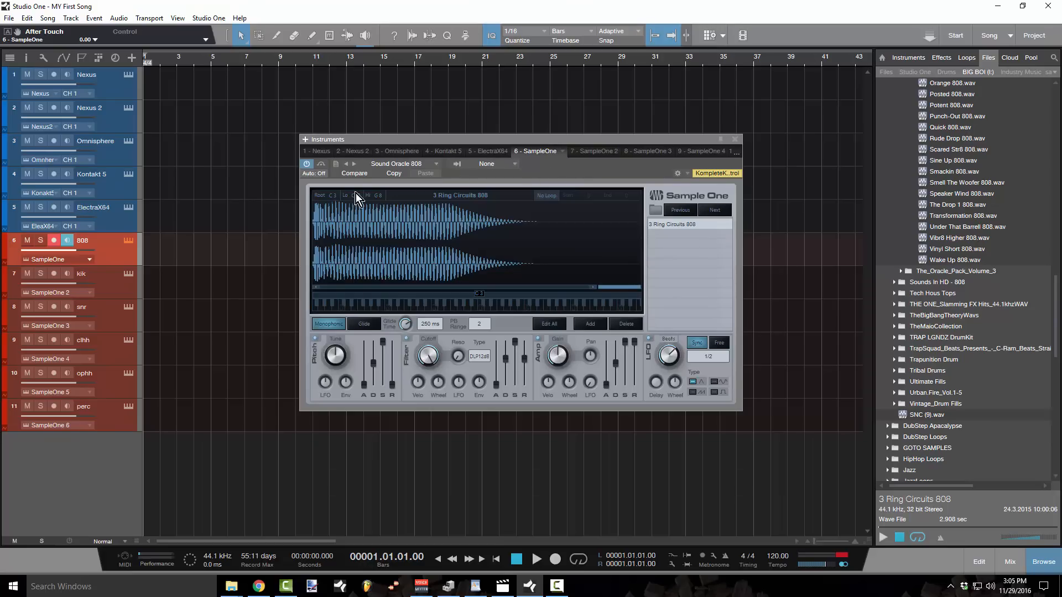
Look through SampleOne's stored presets, including the Trap Drums folder, and close the 808 instrument window
{"action": "left_click", "coordinate": [336, 165]}
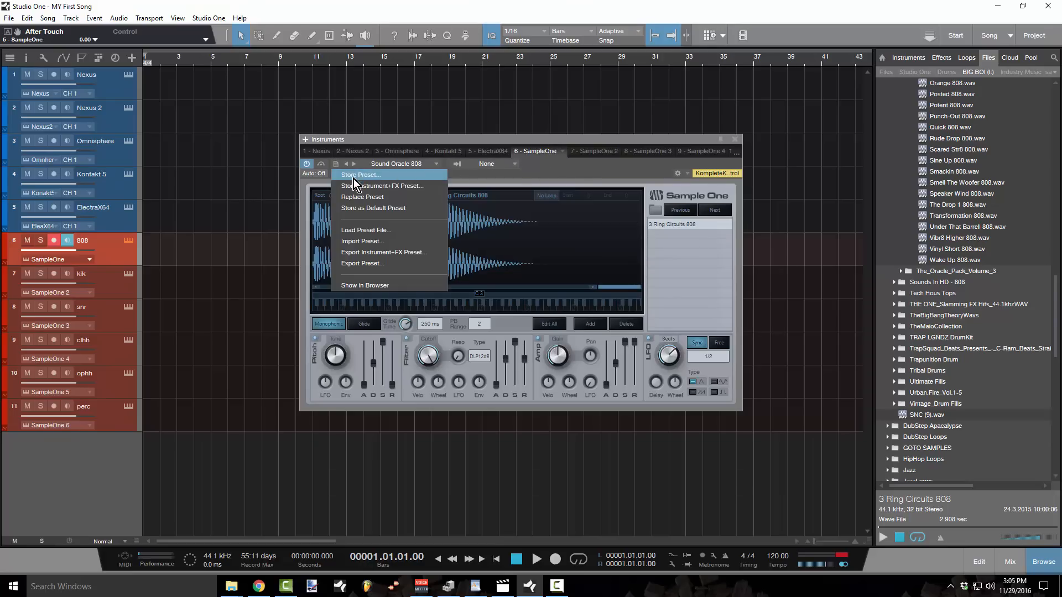
{"action": "left_click", "coordinate": [535, 168]}
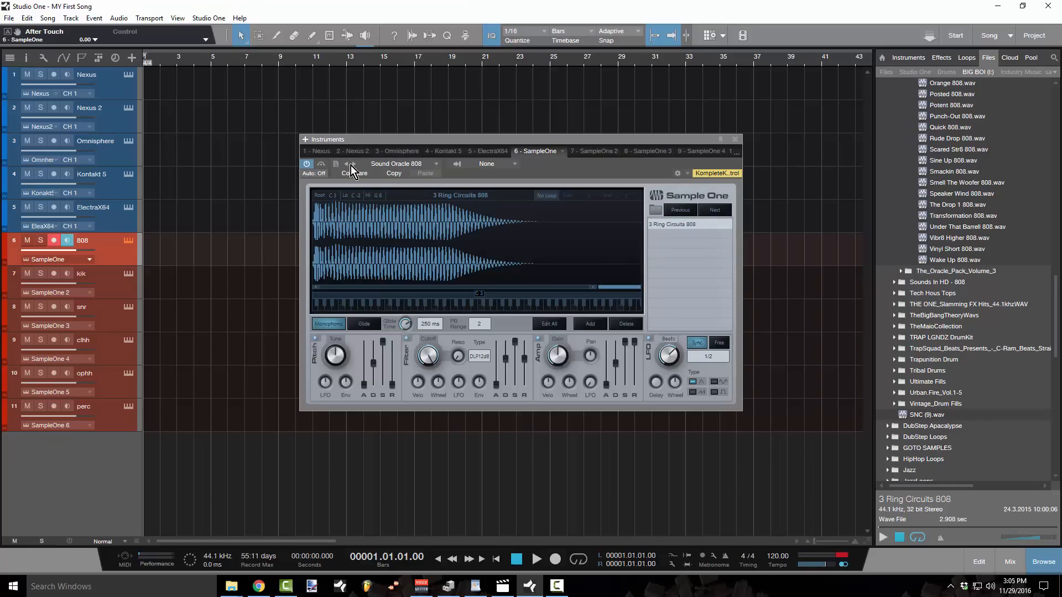
{"action": "left_click", "coordinate": [436, 164]}
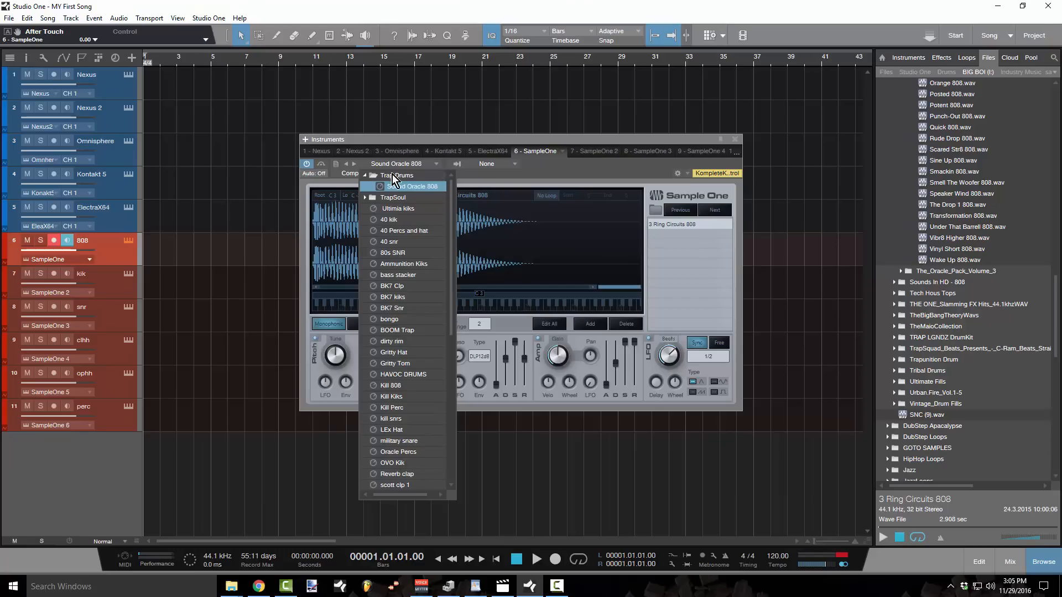
{"action": "left_click", "coordinate": [366, 175]}
{"action": "left_click", "coordinate": [367, 175]}
{"action": "scroll", "coordinate": [410, 338], "scroll_direction": "down", "scroll_amount": 8}
{"action": "scroll", "coordinate": [410, 345], "scroll_direction": "down", "scroll_amount": 1}
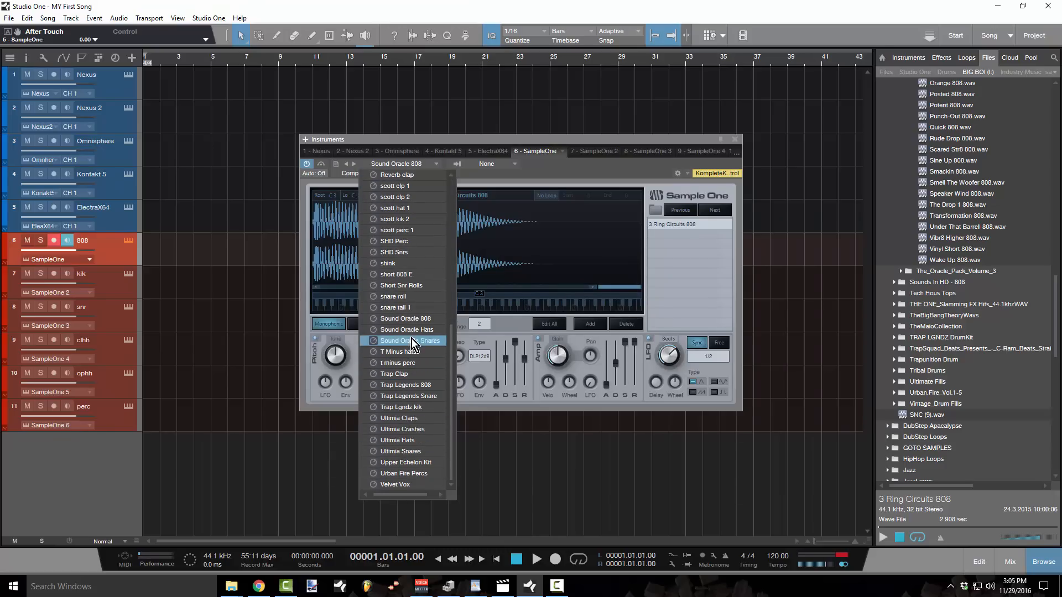
{"action": "scroll", "coordinate": [415, 301], "scroll_direction": "up", "scroll_amount": 4}
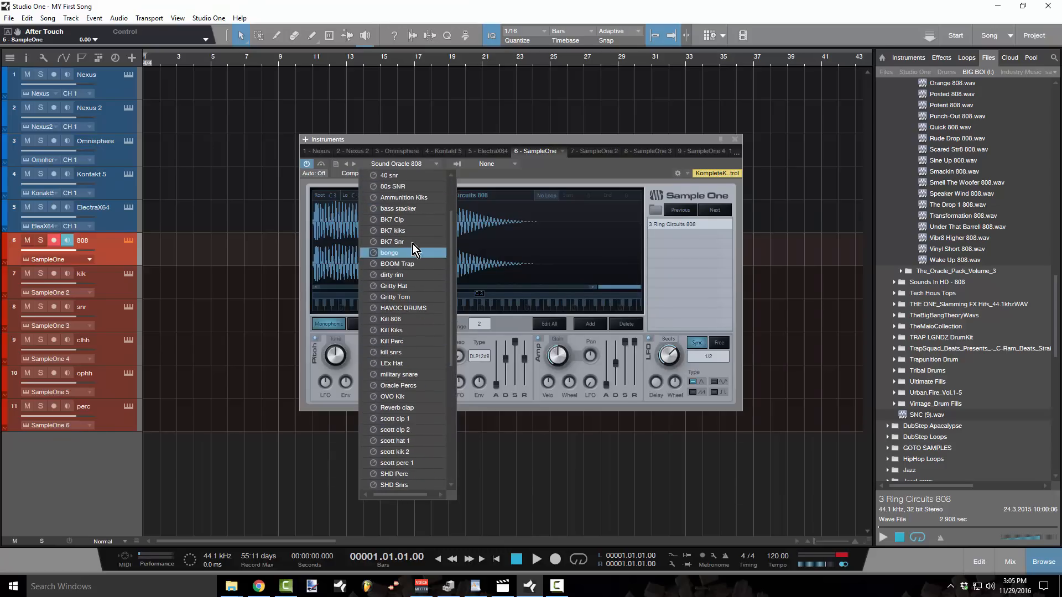
{"action": "scroll", "coordinate": [401, 299], "scroll_direction": "up", "scroll_amount": 4}
{"action": "scroll", "coordinate": [405, 308], "scroll_direction": "up", "scroll_amount": 1}
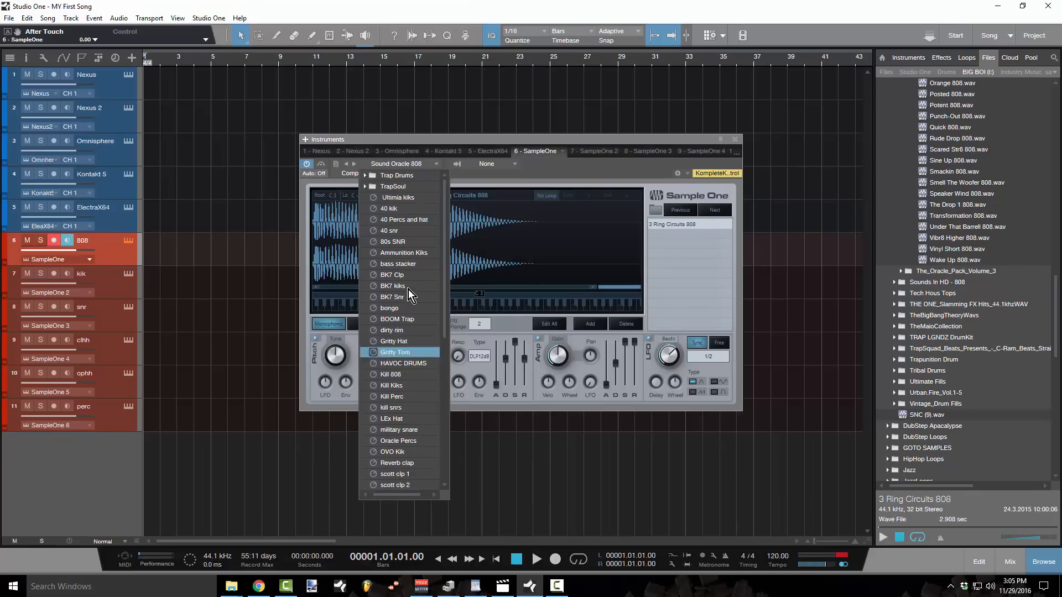
{"action": "left_click", "coordinate": [492, 142]}
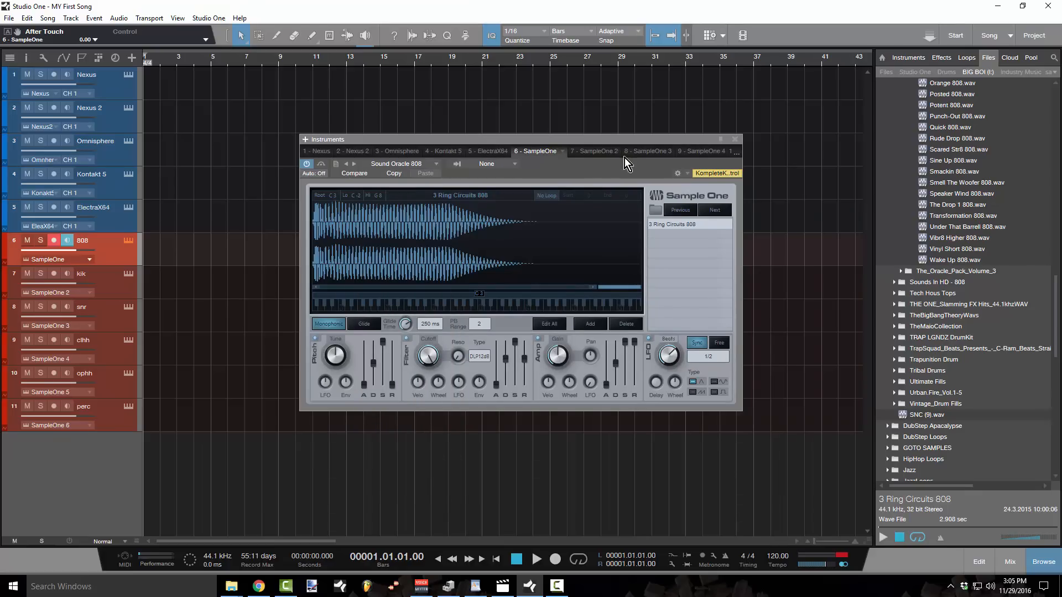
{"action": "left_click", "coordinate": [735, 139]}
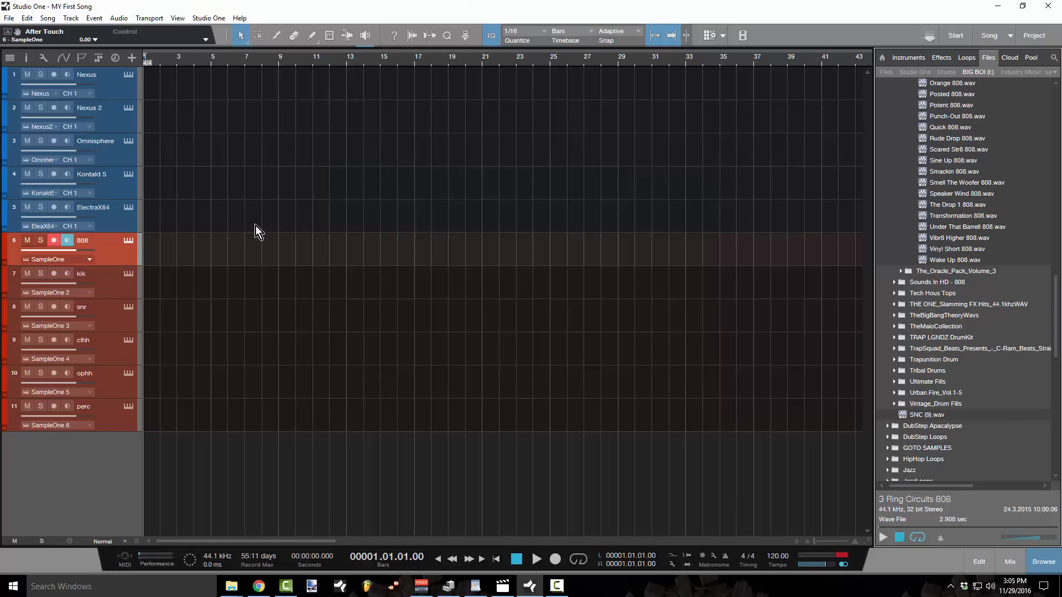
Load the Trap Lgndz kik preset into the kik track's SampleOne and select its 300 Spartans Kick sample
{"action": "left_click", "coordinate": [128, 274]}
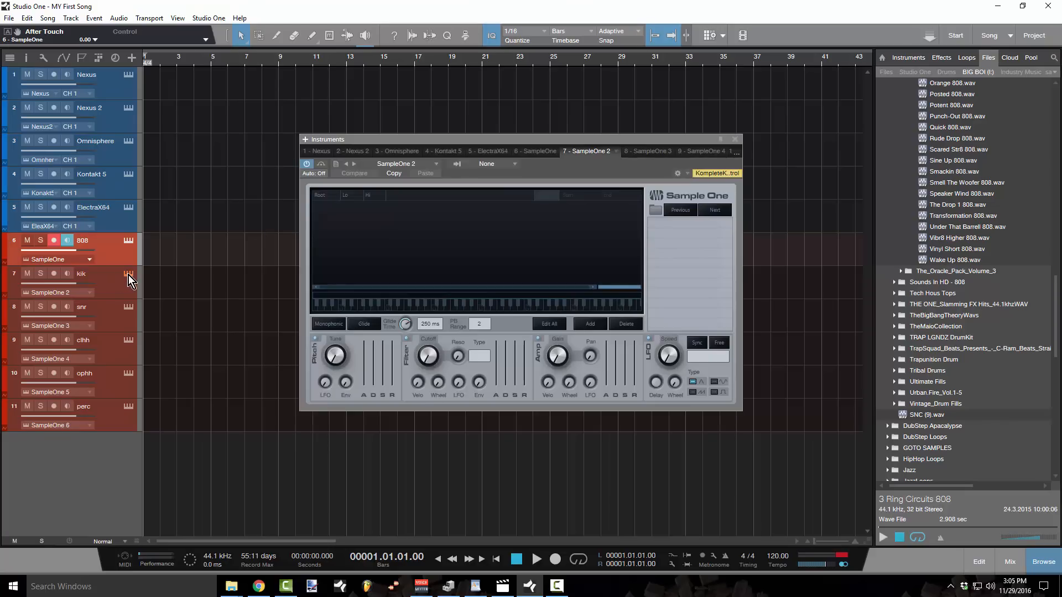
{"action": "left_click", "coordinate": [435, 165]}
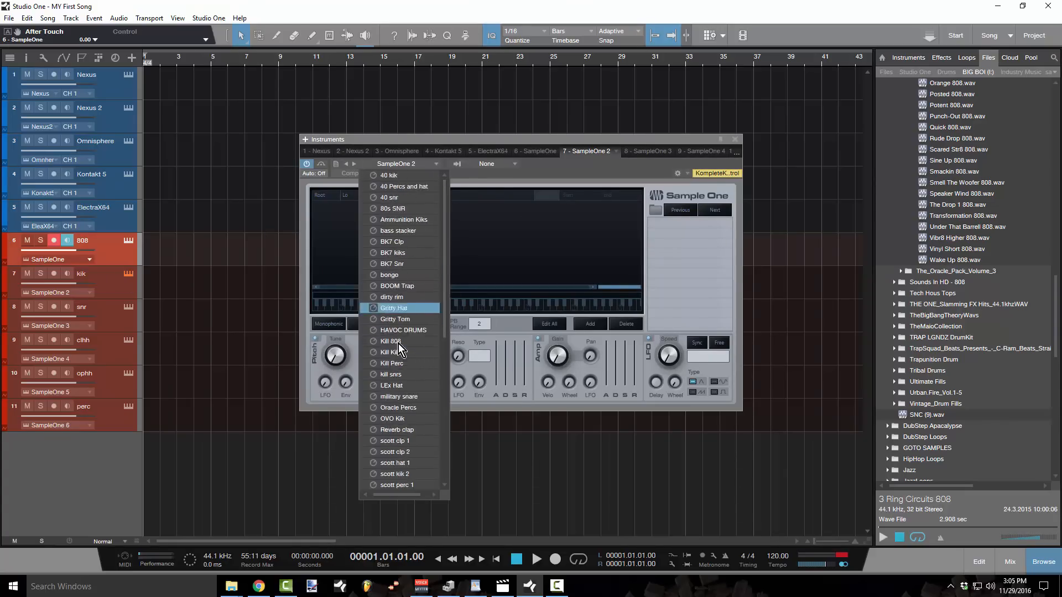
{"action": "scroll", "coordinate": [416, 326], "scroll_direction": "down", "scroll_amount": 8}
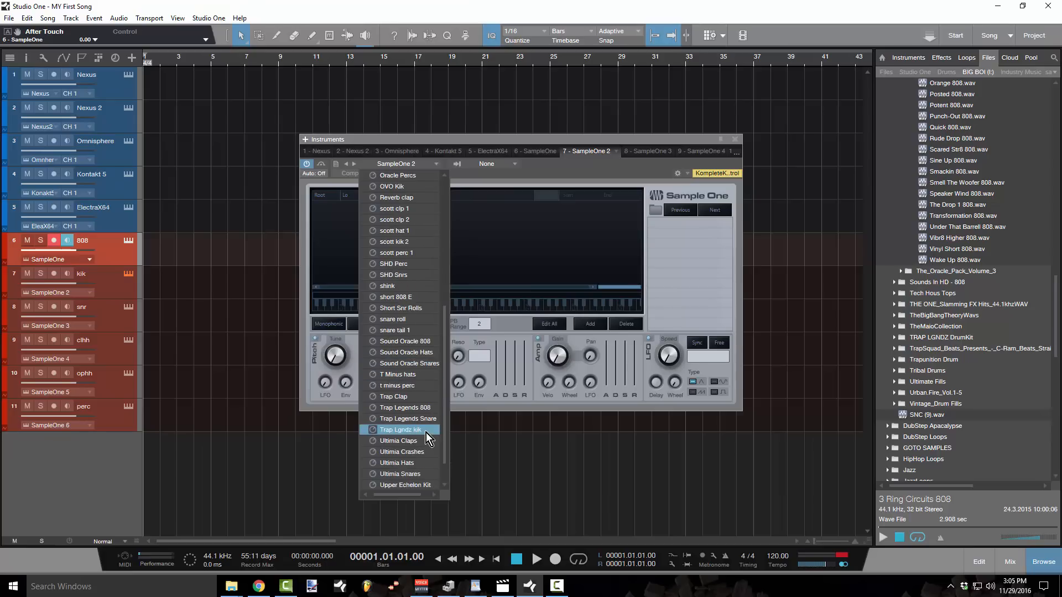
{"action": "left_click", "coordinate": [415, 434]}
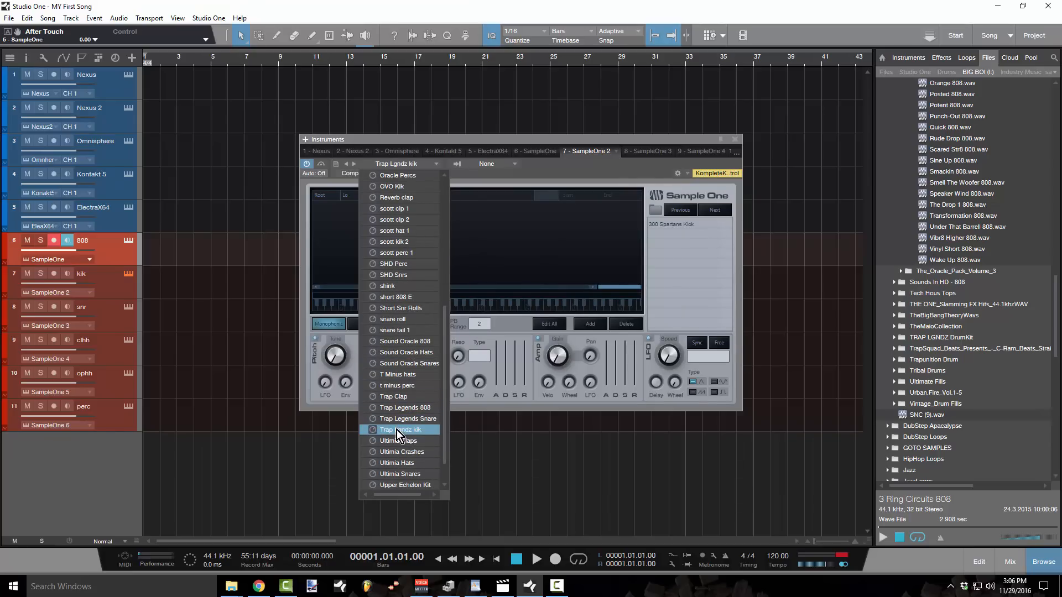
{"action": "left_click", "coordinate": [692, 248]}
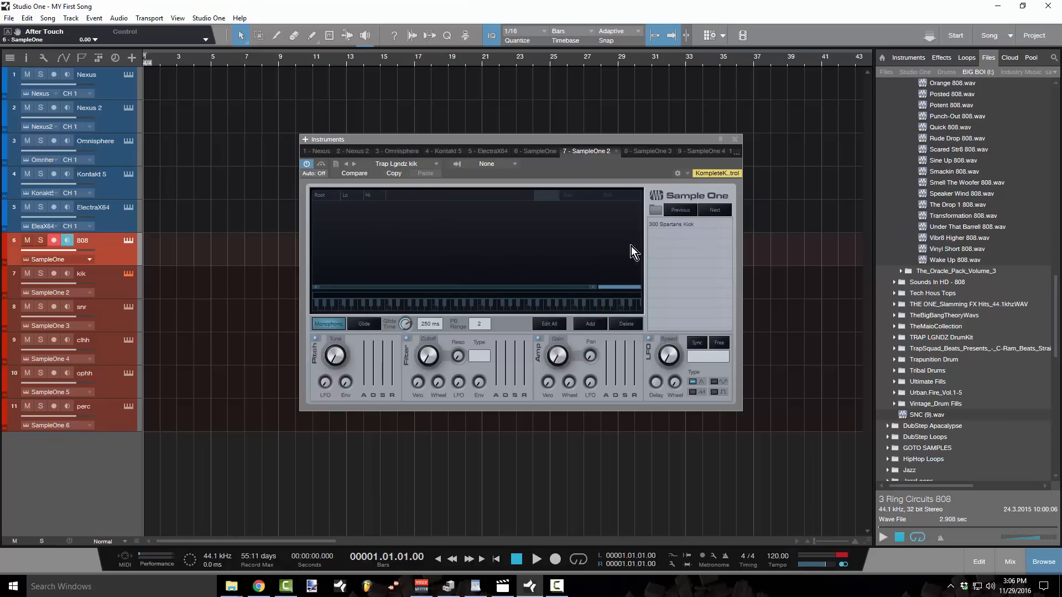
{"action": "left_click", "coordinate": [675, 225]}
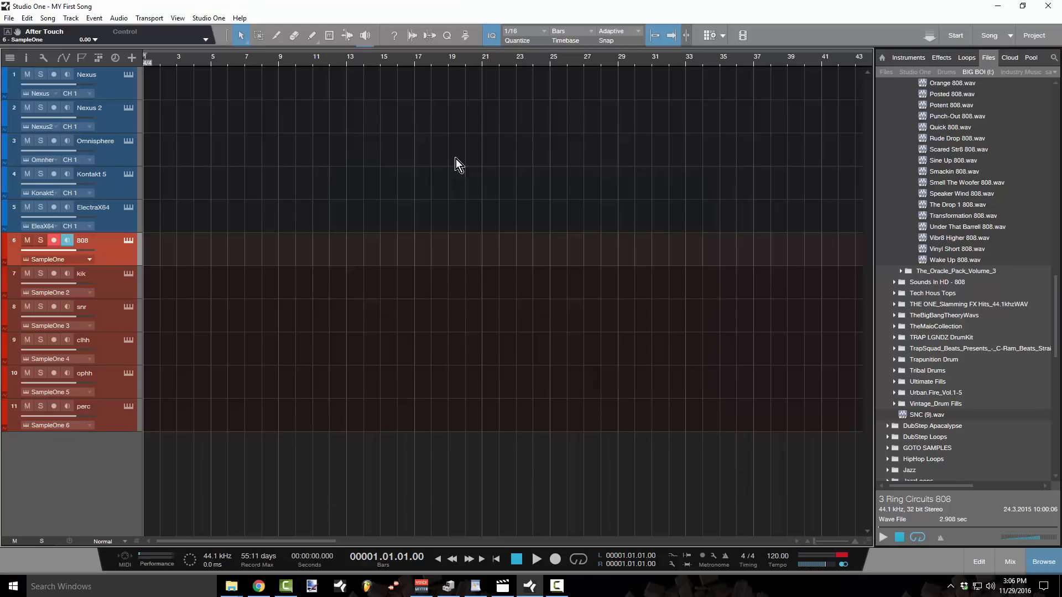
Load the Sound Oracle Snares preset into the snr track's SampleOne and close the instrument window
{"action": "left_click", "coordinate": [119, 310]}
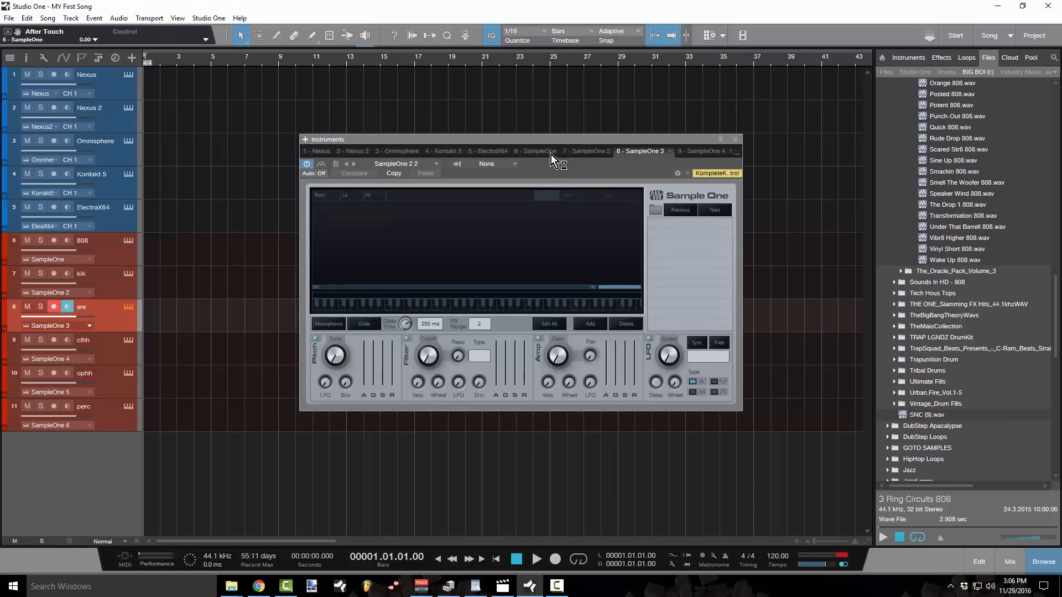
{"action": "left_click", "coordinate": [437, 164]}
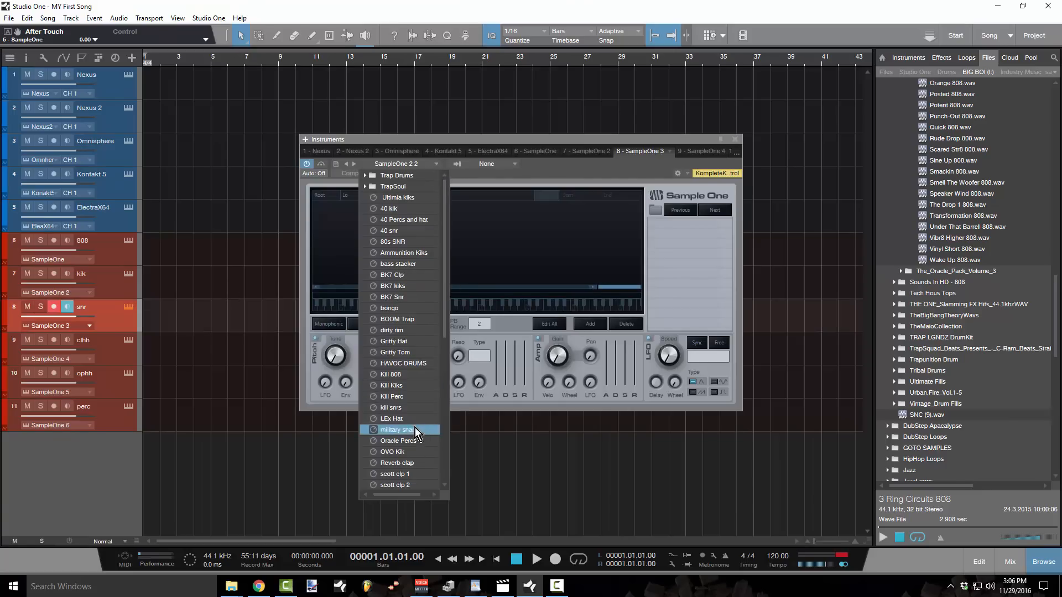
{"action": "scroll", "coordinate": [421, 431], "scroll_direction": "down", "scroll_amount": 2}
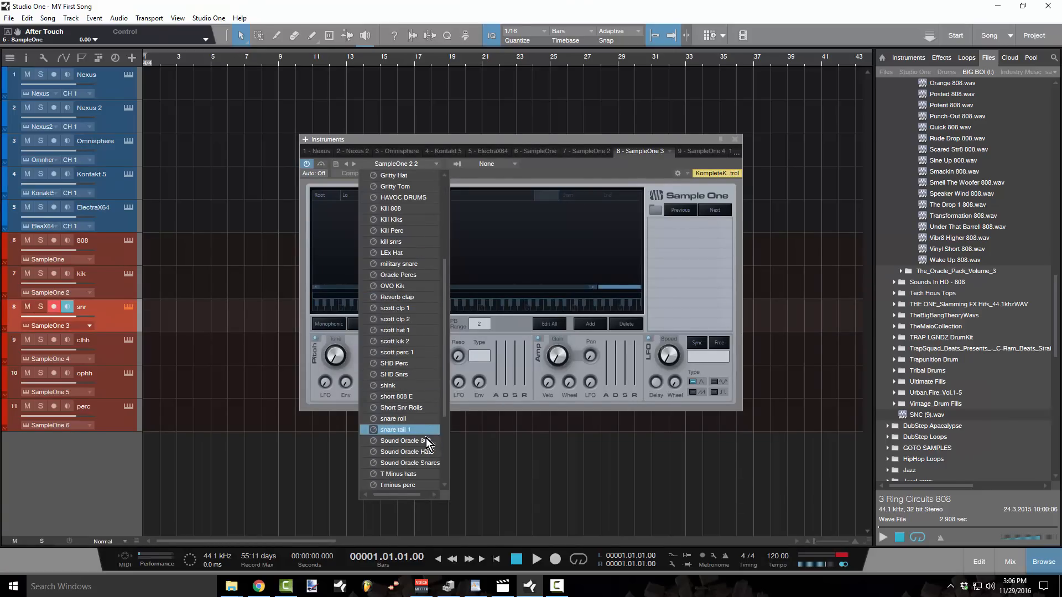
{"action": "left_click", "coordinate": [430, 464]}
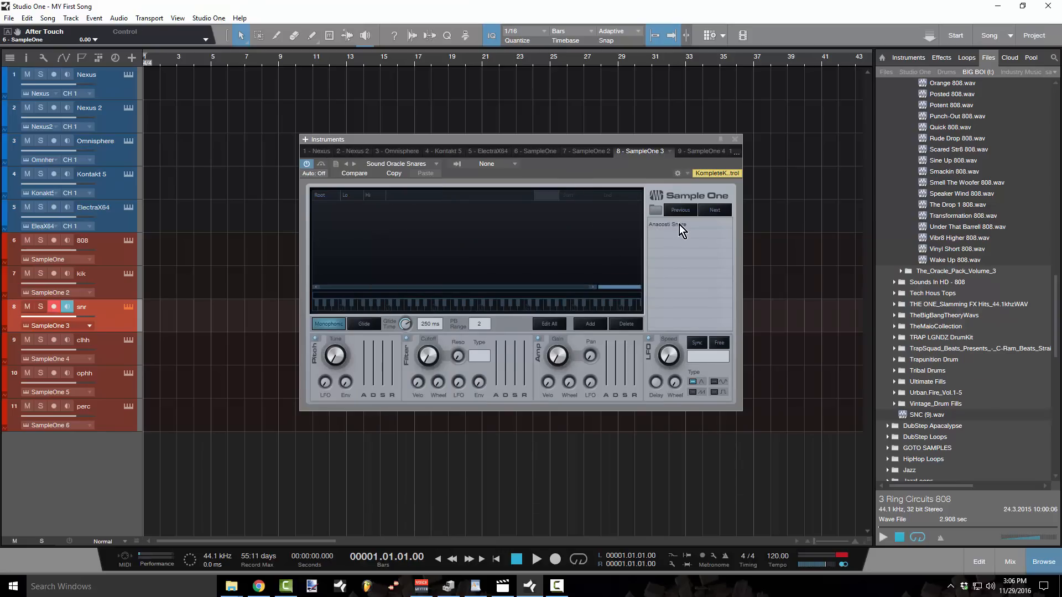
{"action": "left_click", "coordinate": [734, 139]}
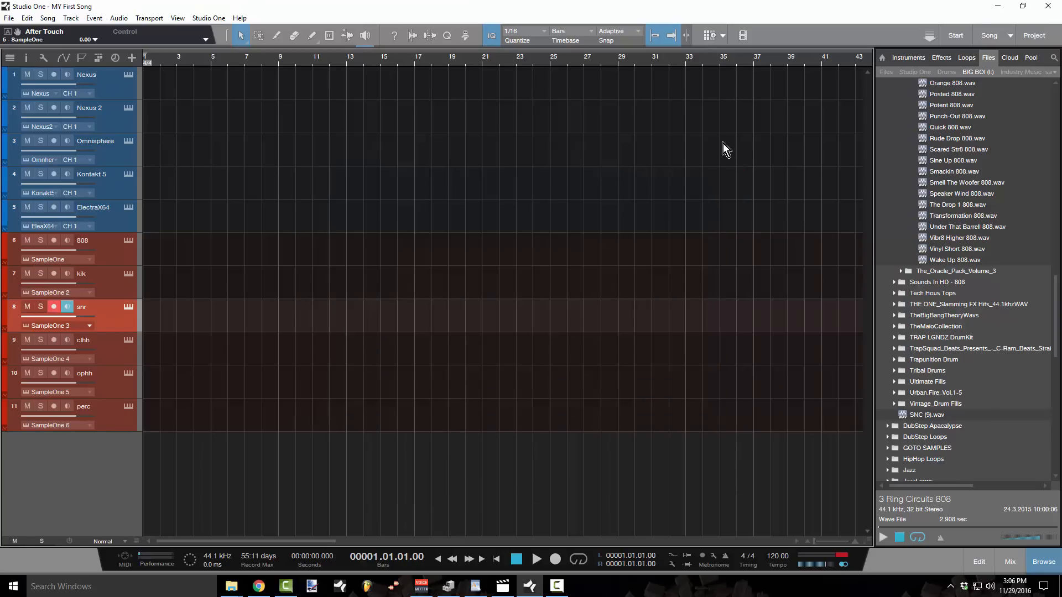
Load the Sound Oracle Hats preset into the clhh track's SampleOne, select its Alkaline Hat sample and close the window
{"action": "left_click", "coordinate": [109, 347]}
{"action": "left_click", "coordinate": [131, 342]}
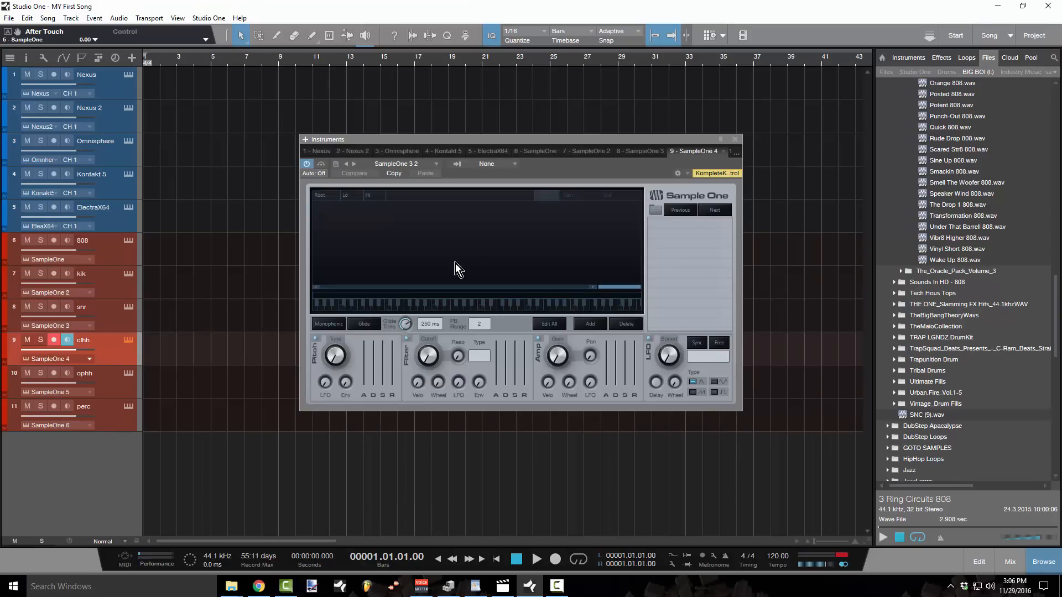
{"action": "left_click", "coordinate": [435, 164]}
{"action": "scroll", "coordinate": [437, 387], "scroll_direction": "down", "scroll_amount": 5}
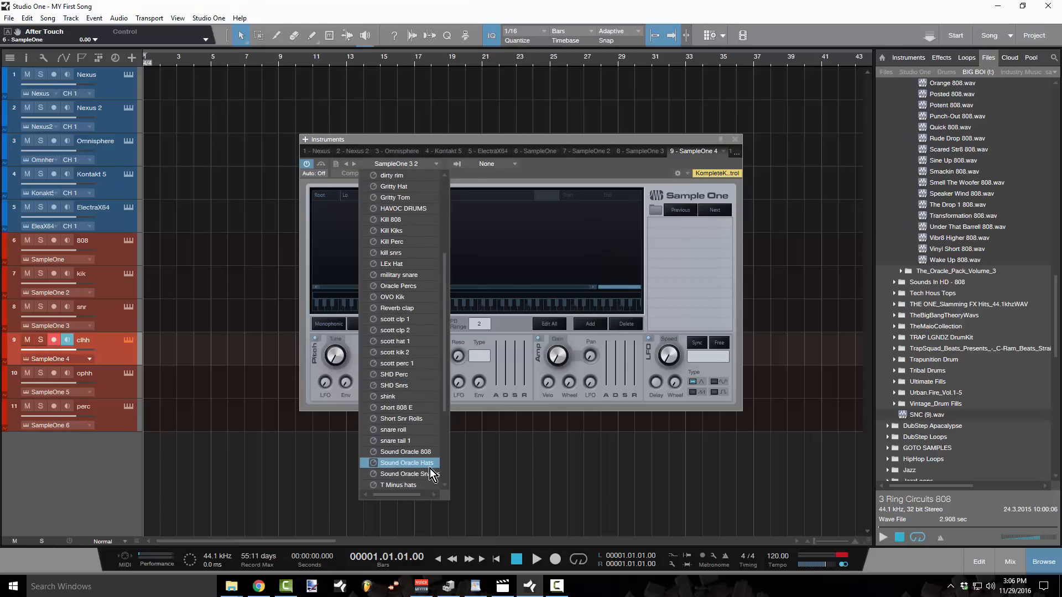
{"action": "left_click", "coordinate": [429, 463]}
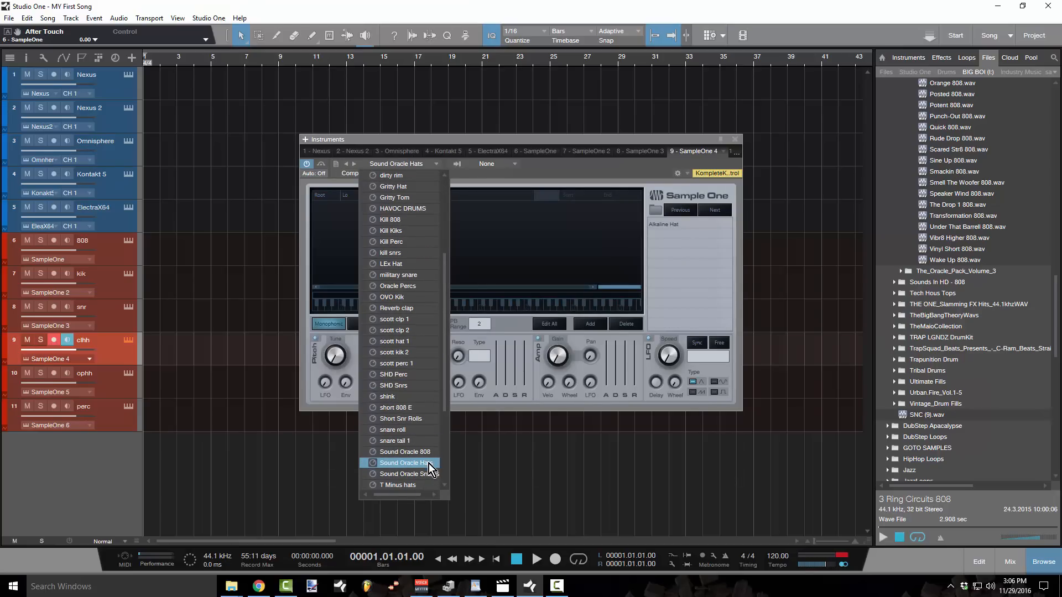
{"action": "left_click", "coordinate": [673, 223]}
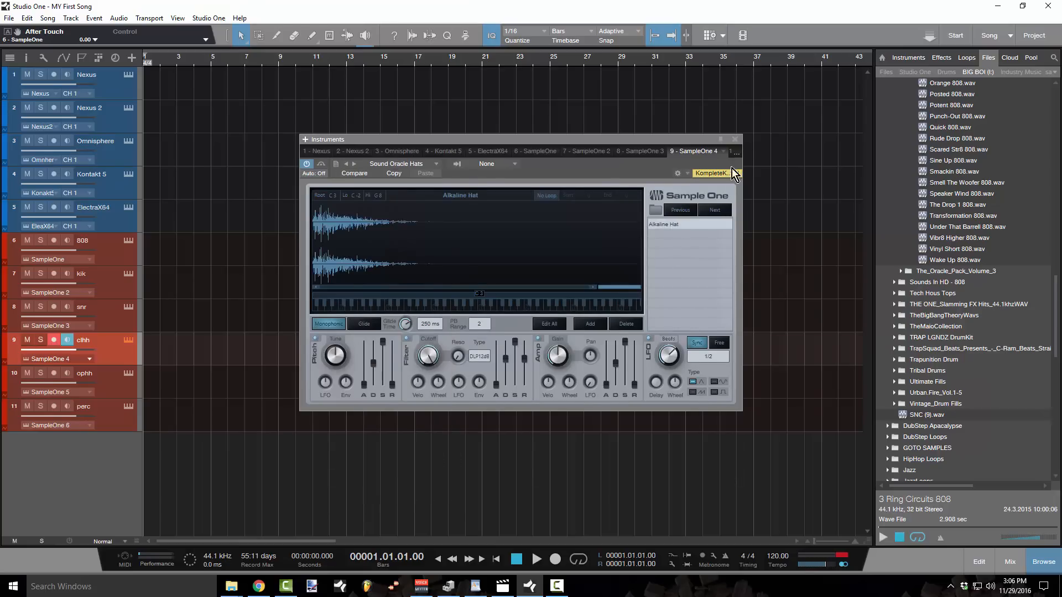
{"action": "left_click", "coordinate": [735, 140]}
Load the Sound Oracle Hats preset into the ophh track's SampleOne and close the instrument window
{"action": "left_click", "coordinate": [111, 382]}
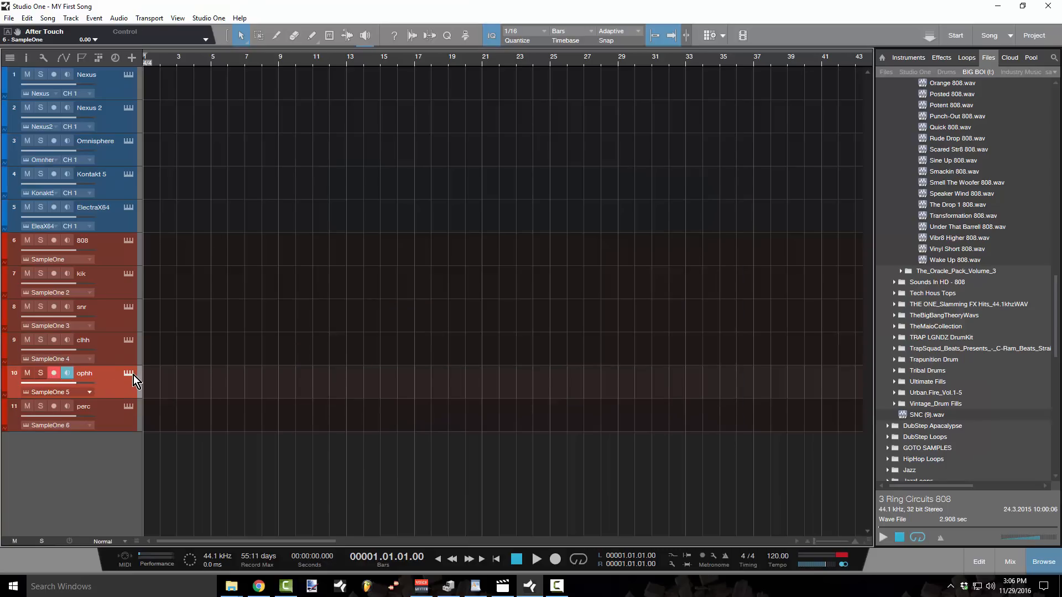
{"action": "left_click", "coordinate": [129, 373]}
{"action": "left_click", "coordinate": [432, 164]}
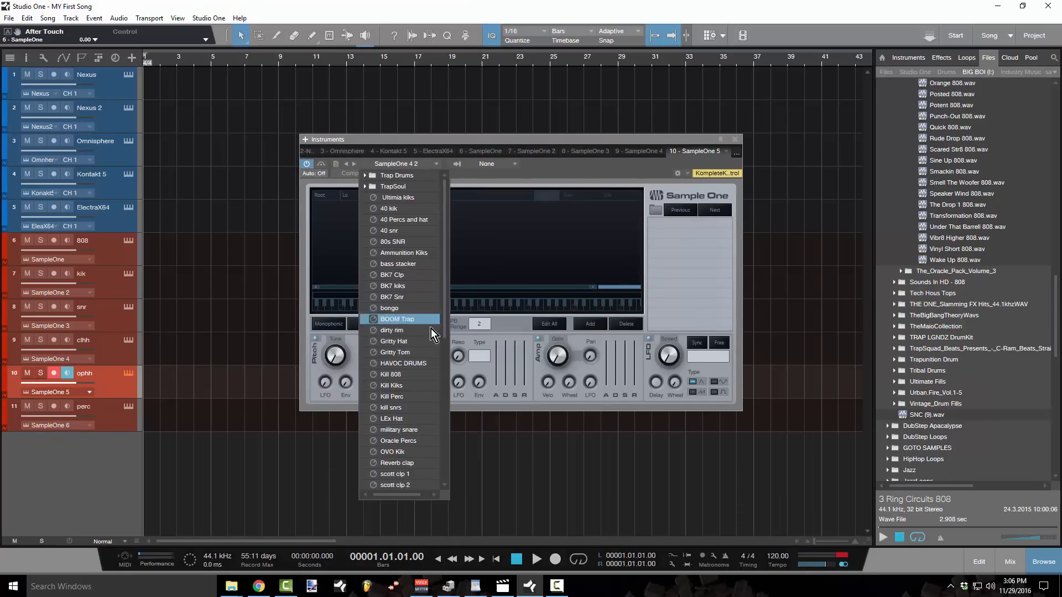
{"action": "scroll", "coordinate": [433, 423], "scroll_direction": "down", "scroll_amount": 3}
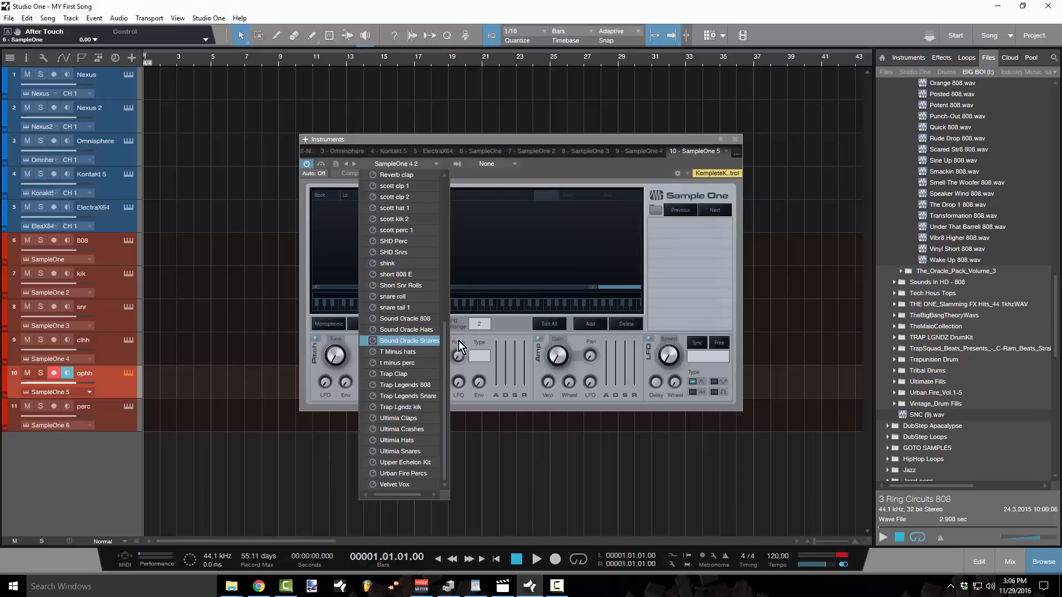
{"action": "left_click", "coordinate": [424, 331]}
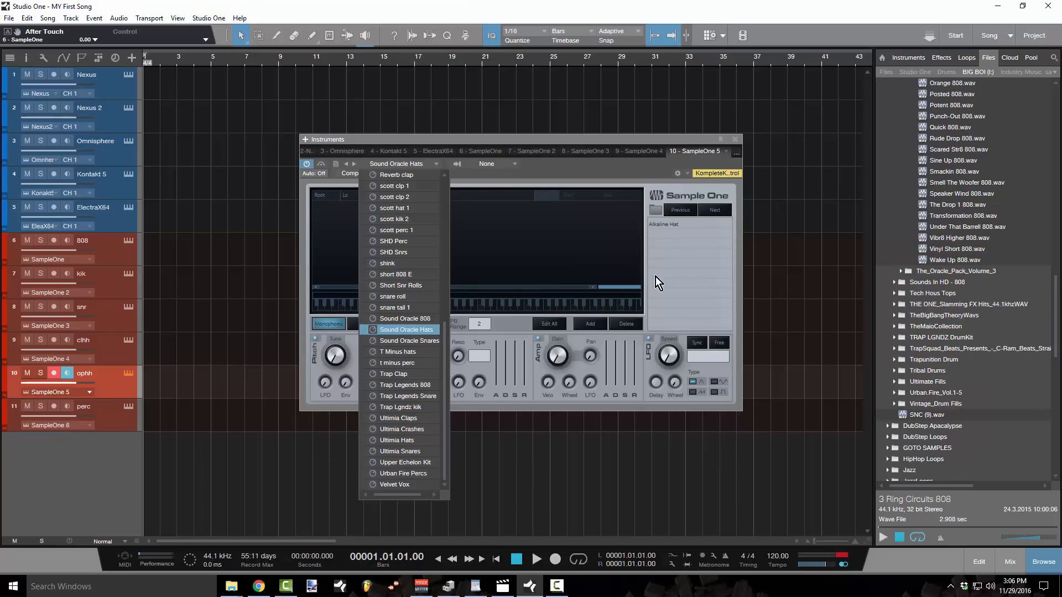
{"action": "left_click", "coordinate": [736, 139]}
Load the Kill Perc preset into the perc track's SampleOne
{"action": "left_click", "coordinate": [85, 421]}
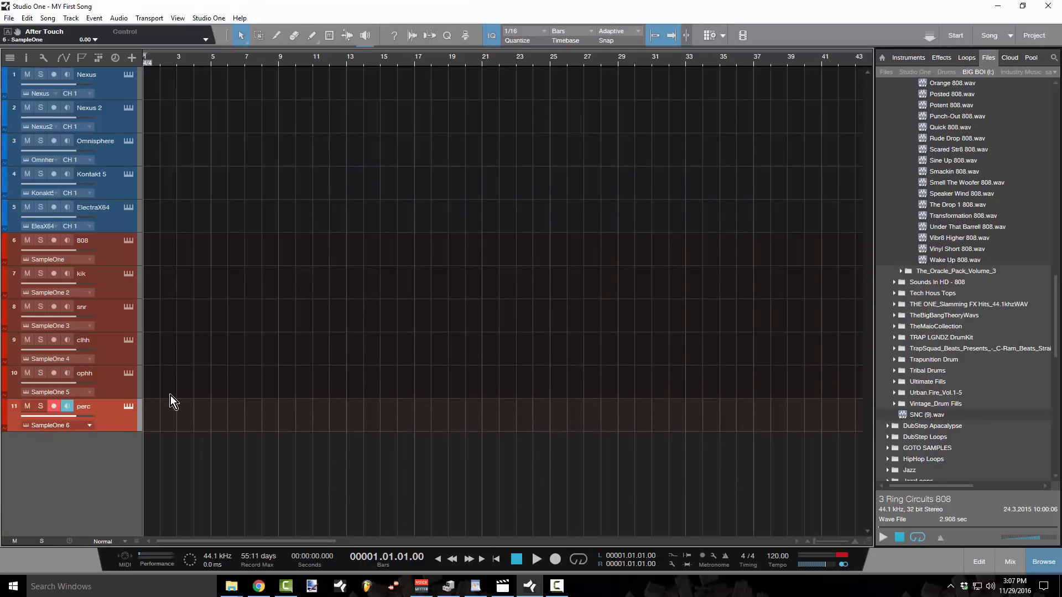
{"action": "left_click", "coordinate": [128, 407]}
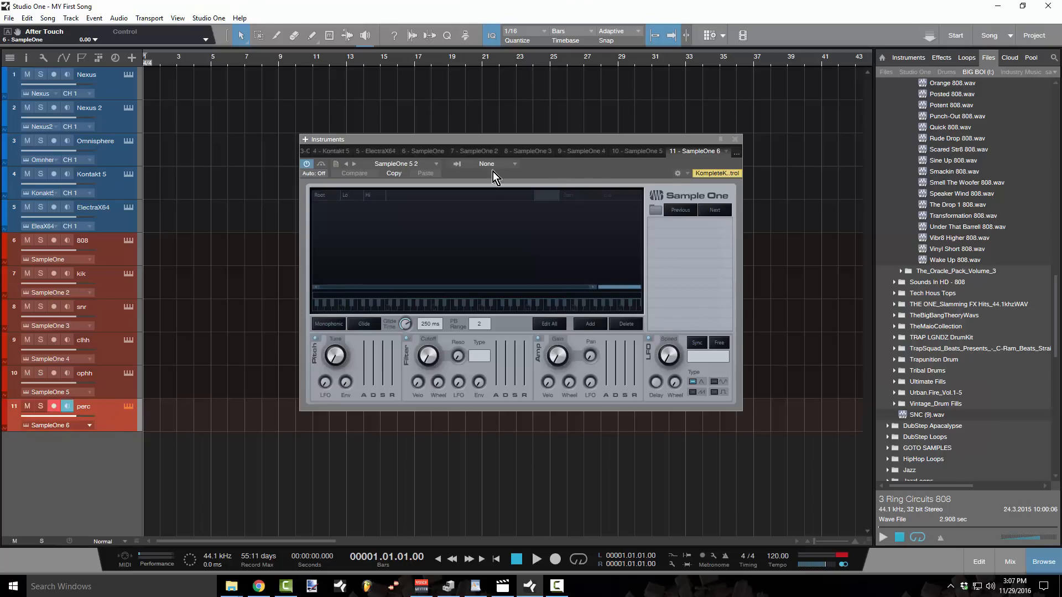
{"action": "left_click", "coordinate": [426, 166]}
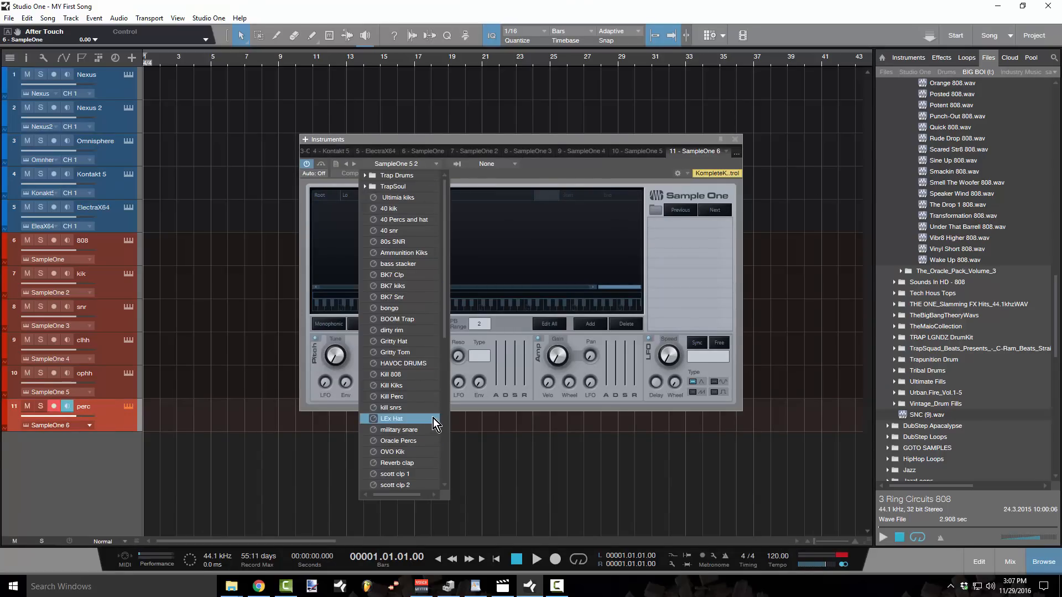
{"action": "left_click", "coordinate": [413, 397]}
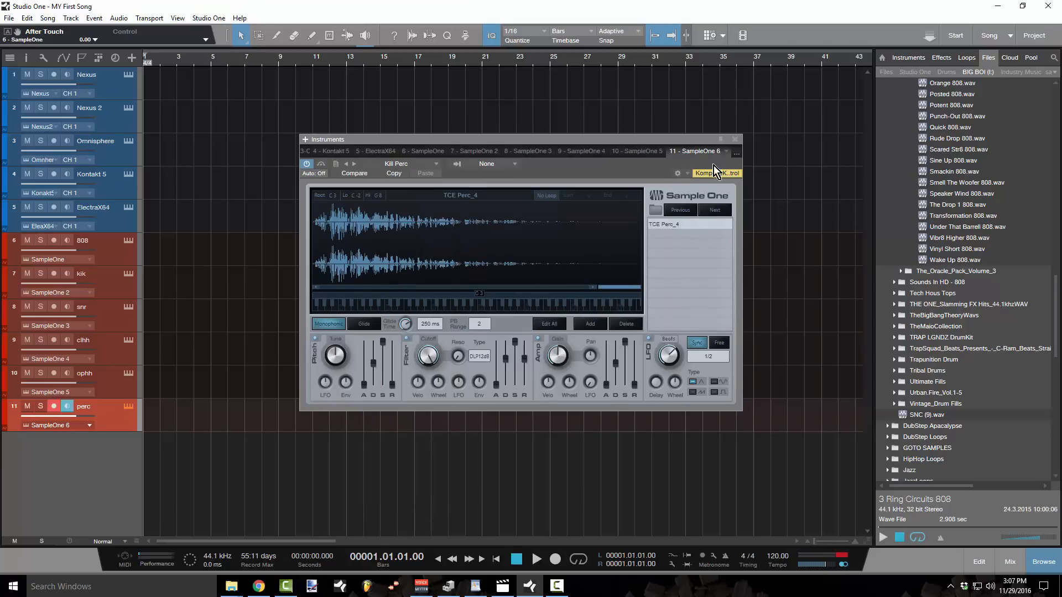
Close the perc instrument window and browse from the Sound Oracle folder to the nested TRAP LGNDZ DrumKit folder
{"action": "left_click", "coordinate": [735, 139]}
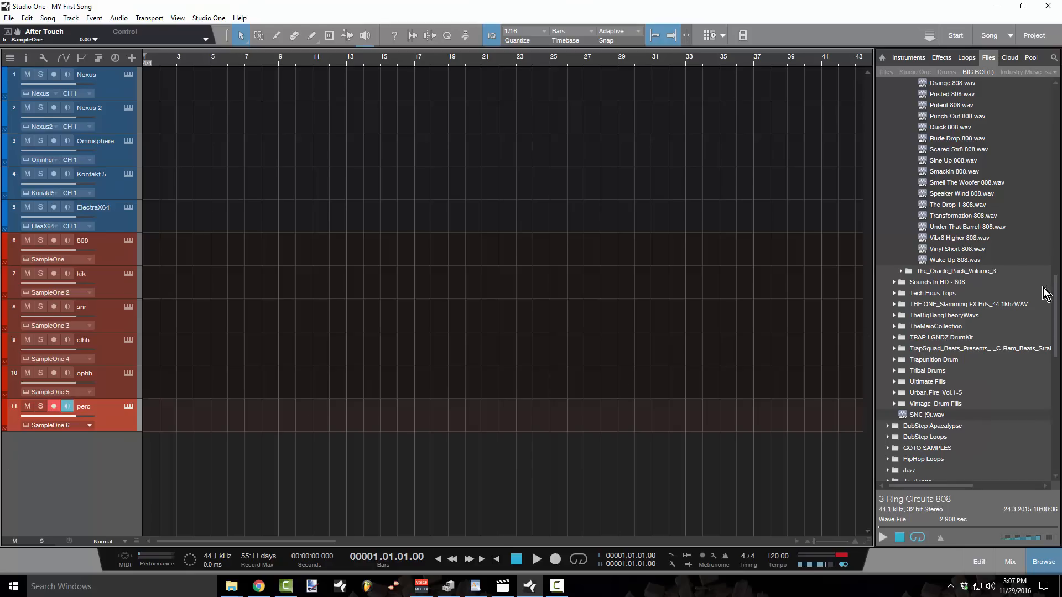
{"action": "scroll", "coordinate": [1000, 286], "scroll_direction": "up", "scroll_amount": 7}
{"action": "scroll", "coordinate": [999, 283], "scroll_direction": "up", "scroll_amount": 6}
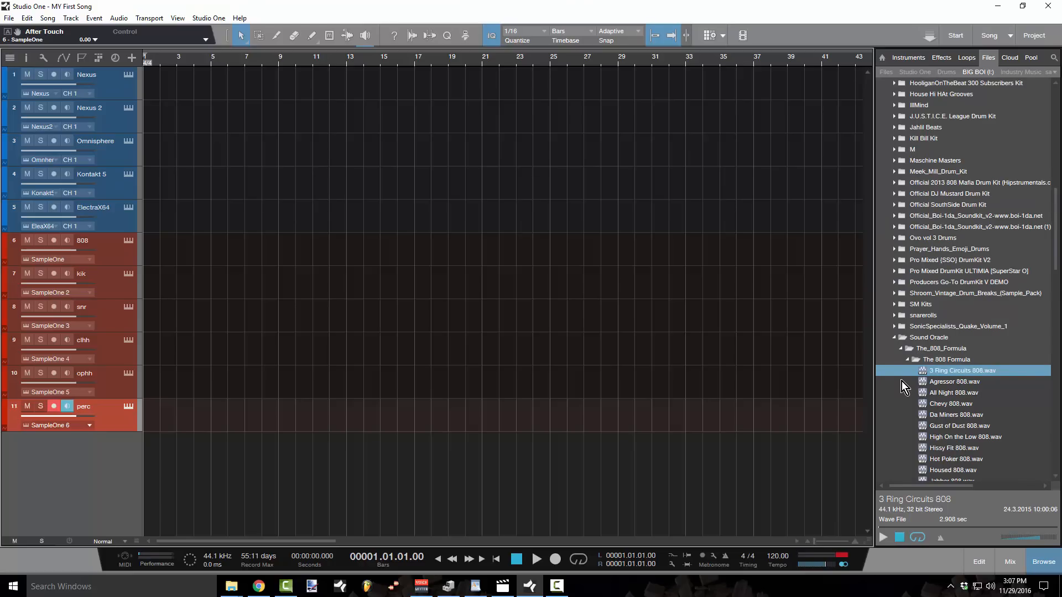
{"action": "left_click", "coordinate": [894, 338]}
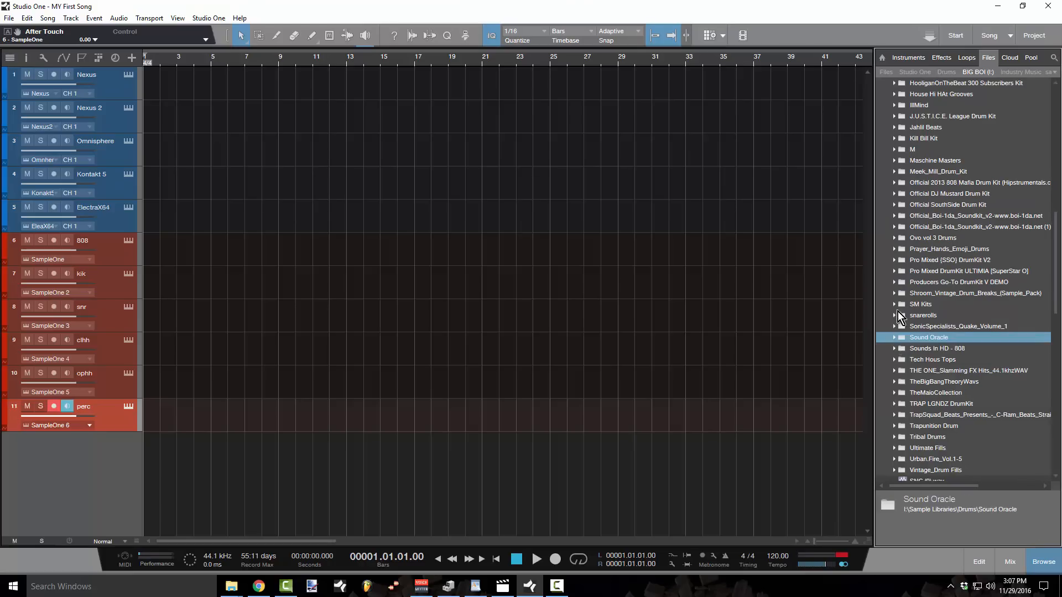
{"action": "left_click", "coordinate": [895, 206]}
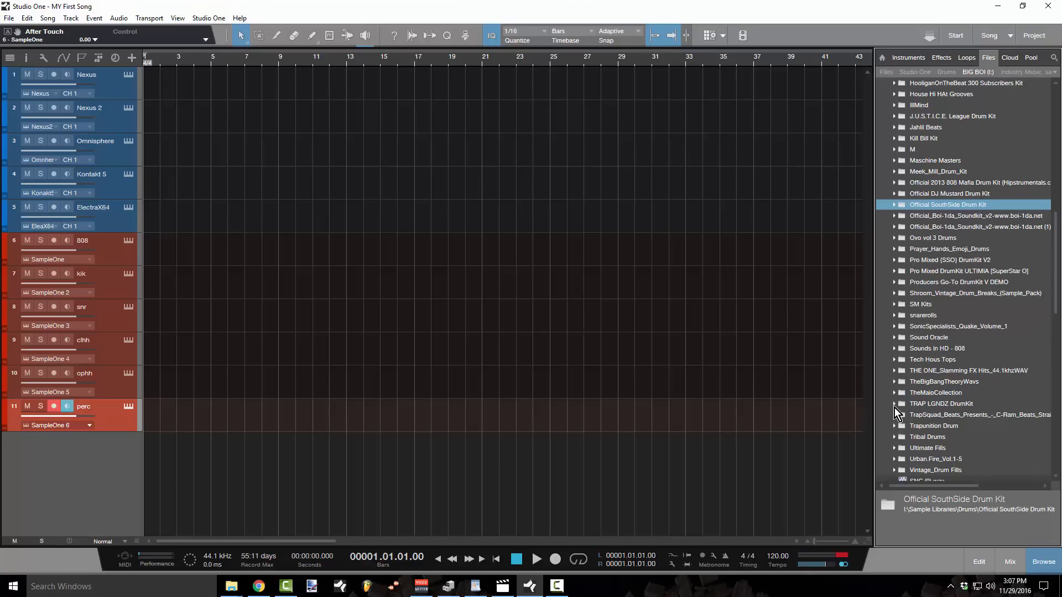
{"action": "left_click", "coordinate": [895, 409]}
{"action": "left_click", "coordinate": [904, 417]}
Expand the kit's BONUS and Hits folders and select Armageddon Hit.wav inside the Armageddon Hit folder
{"action": "scroll", "coordinate": [906, 422], "scroll_direction": "down", "scroll_amount": 3}
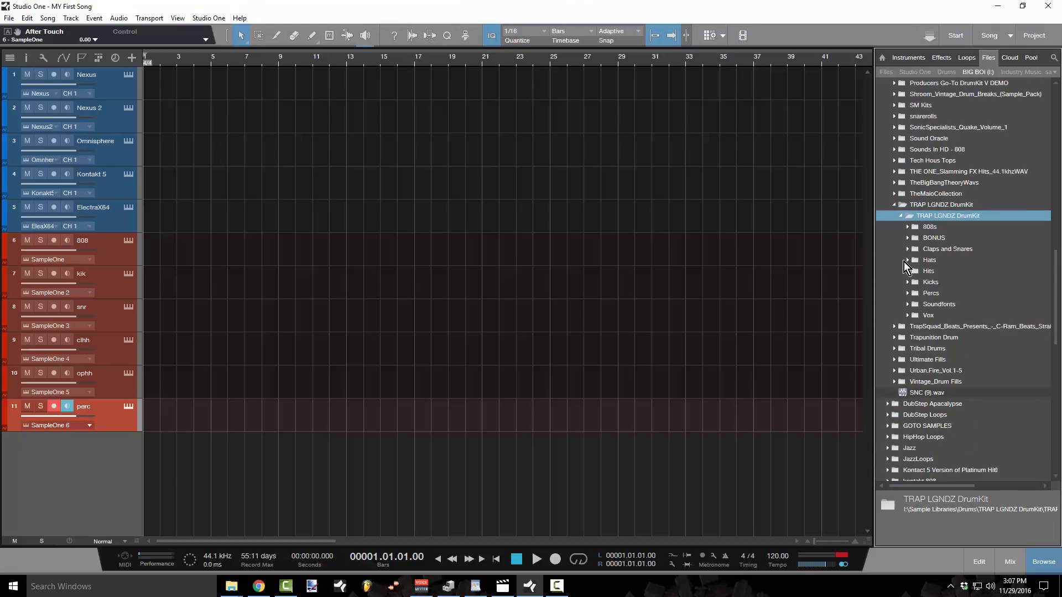
{"action": "left_click", "coordinate": [907, 238]}
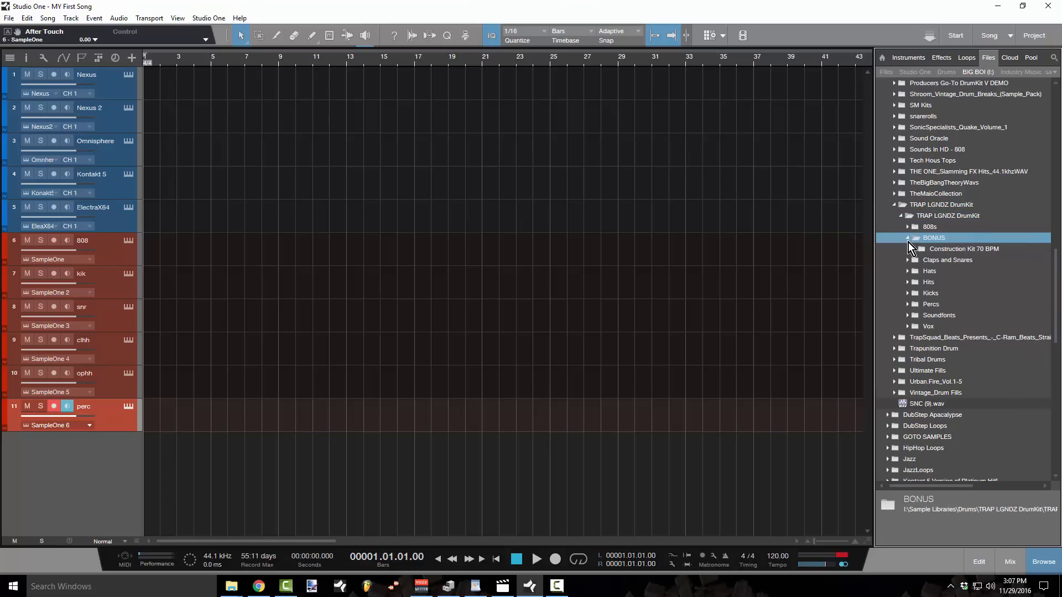
{"action": "left_click", "coordinate": [908, 282]}
{"action": "left_click", "coordinate": [914, 293]}
{"action": "left_click", "coordinate": [933, 305]}
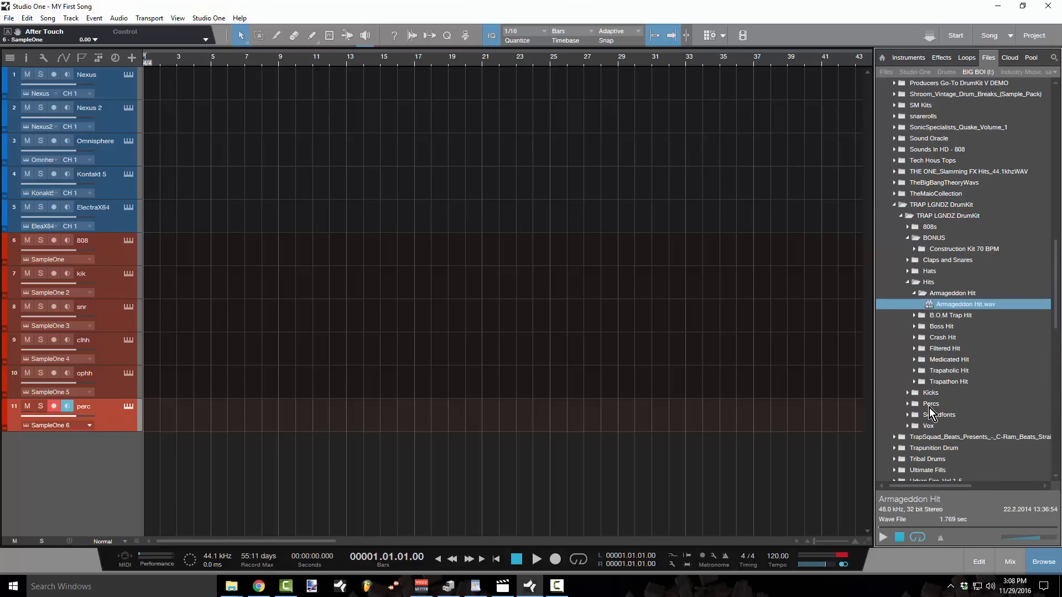
Preview Armageddon Hit.wav and send it to a new SampleOne track
{"action": "left_click", "coordinate": [883, 538]}
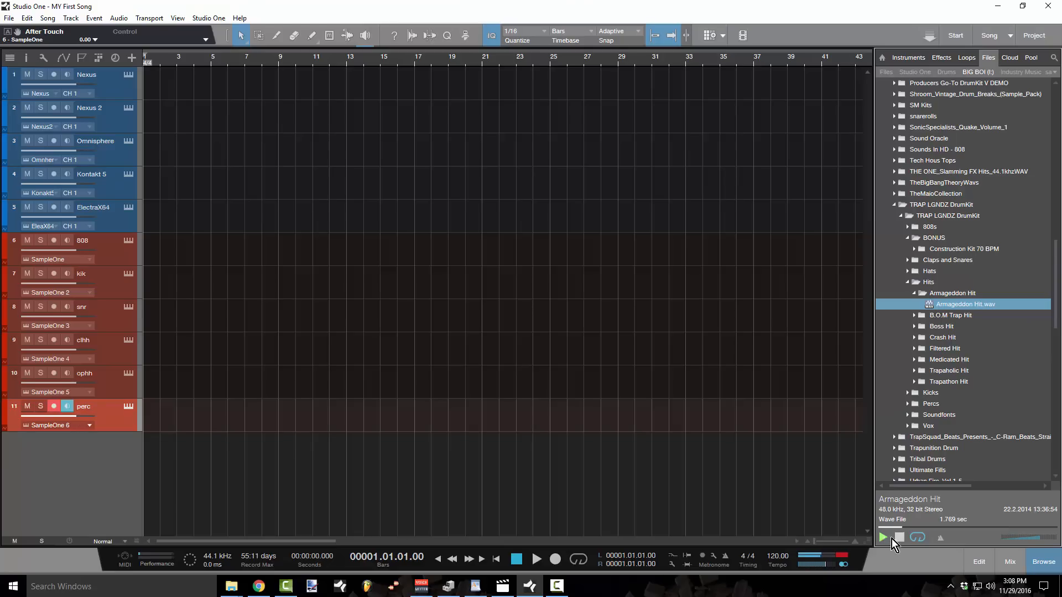
{"action": "left_click", "coordinate": [900, 538]}
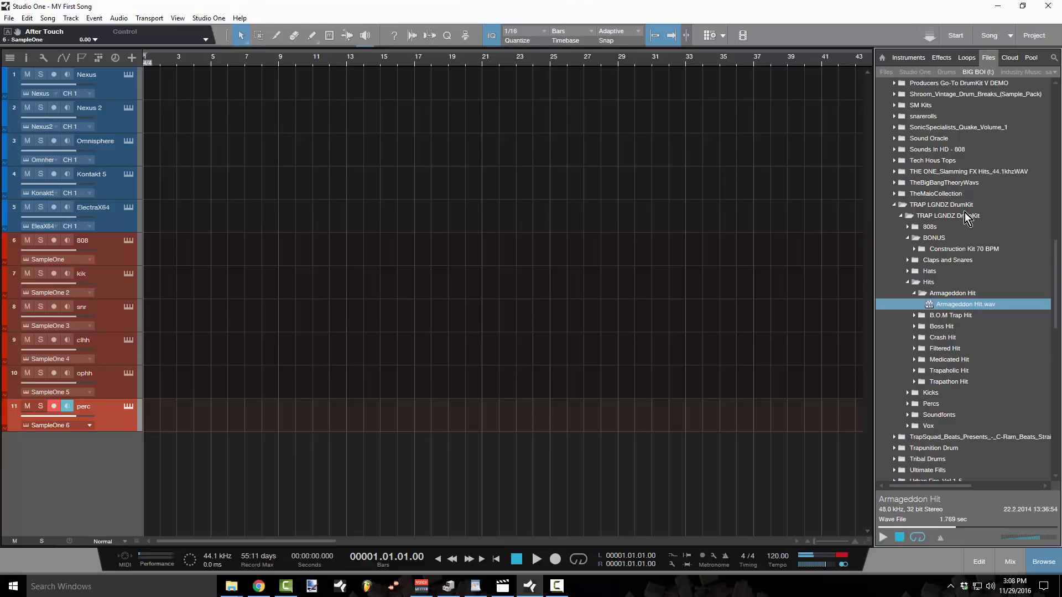
{"action": "right_click", "coordinate": [953, 303]}
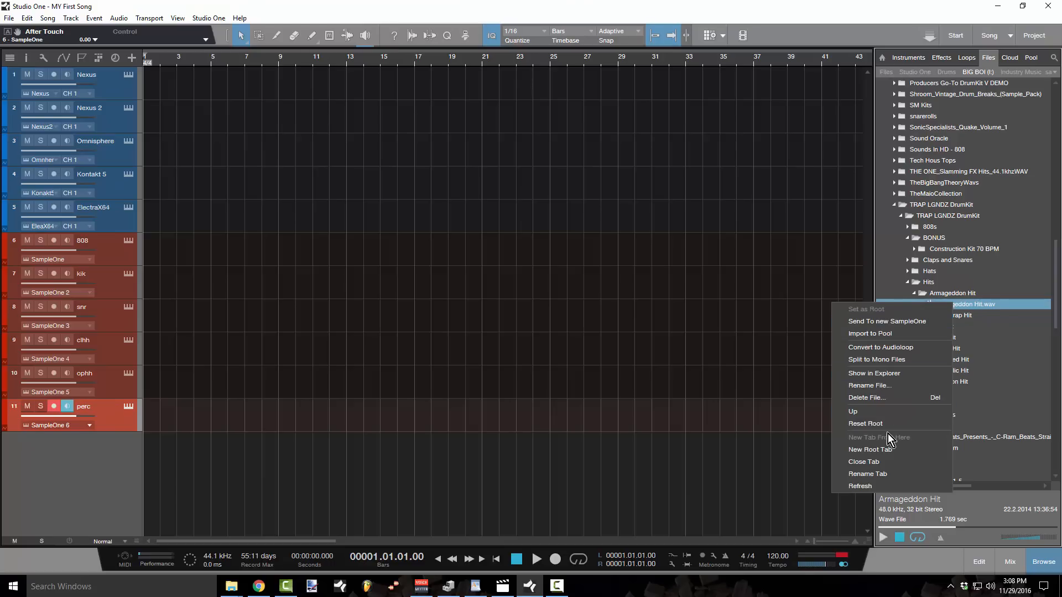
{"action": "left_click", "coordinate": [901, 321]}
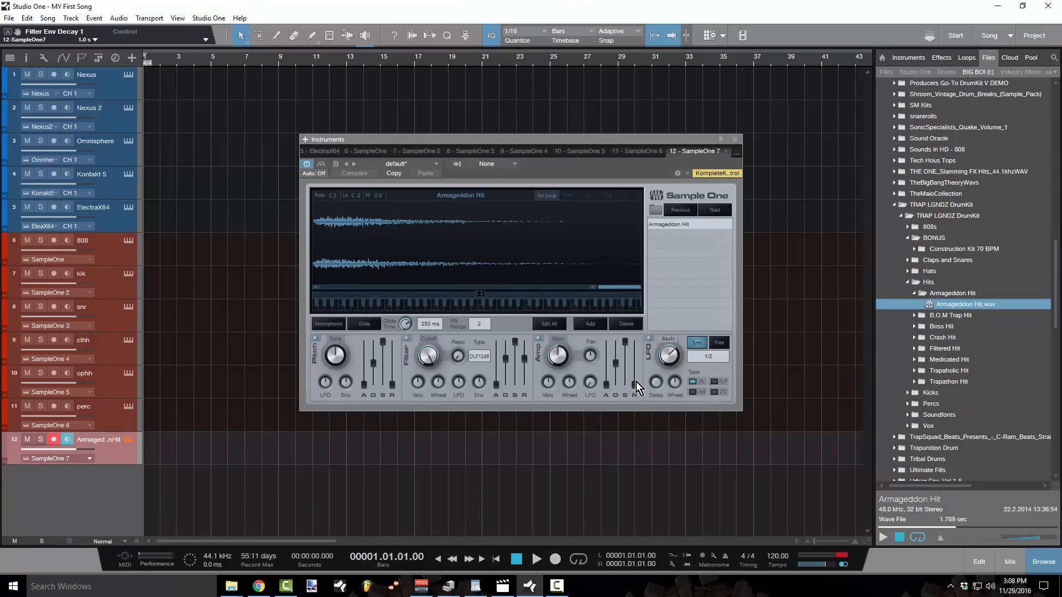
Raise the new SampleOne's amp release to maximum, enable its Monophone mode and close the instrument window
{"action": "left_click_drag", "start_coordinate": [636, 383], "coordinate": [404, 333]}
{"action": "left_click", "coordinate": [320, 326]}
{"action": "left_click", "coordinate": [733, 147]}
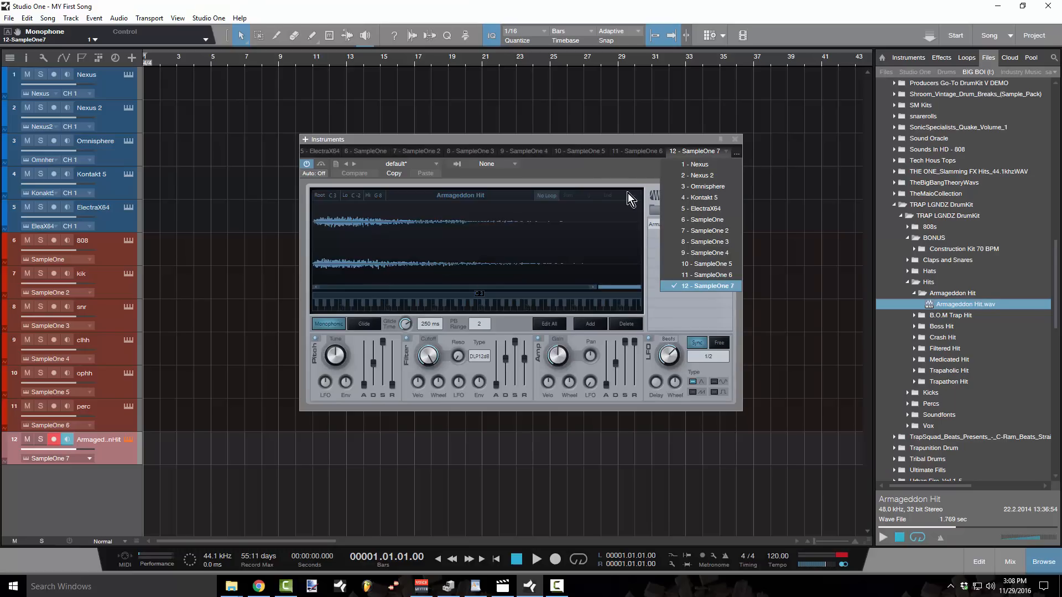
{"action": "left_click", "coordinate": [737, 144]}
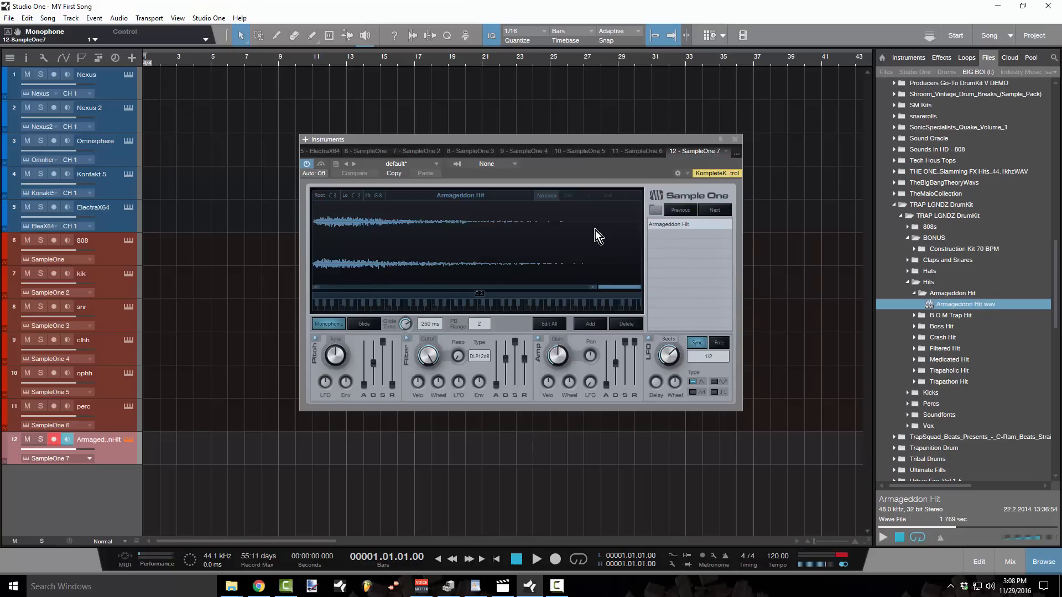
{"action": "left_click", "coordinate": [736, 137]}
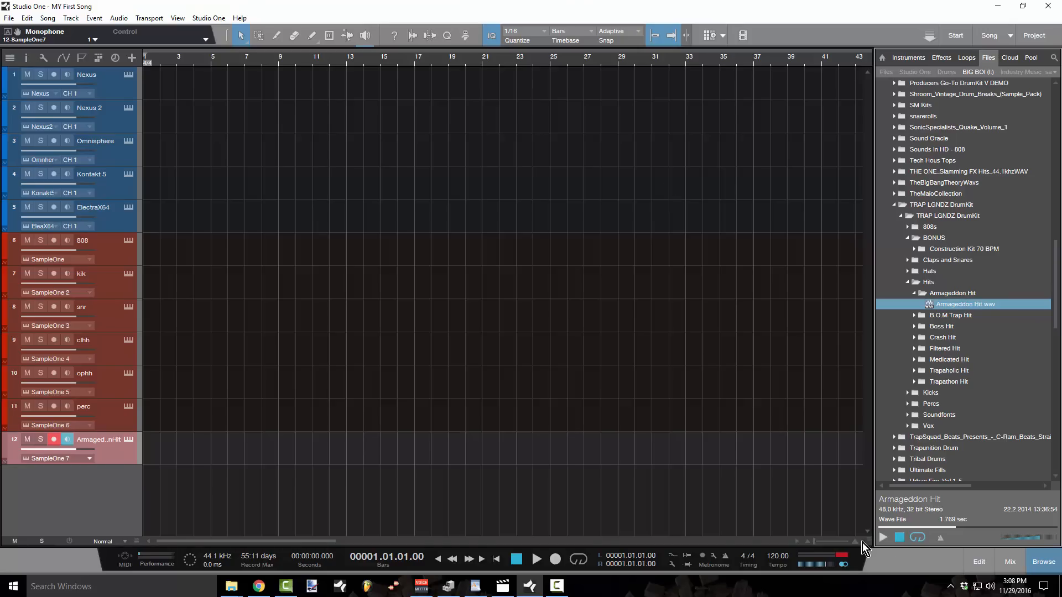
Reset the output clip indicator and move the tracks from 808 through Armageddon Hit above the Nexus track
{"action": "left_click", "coordinate": [842, 555]}
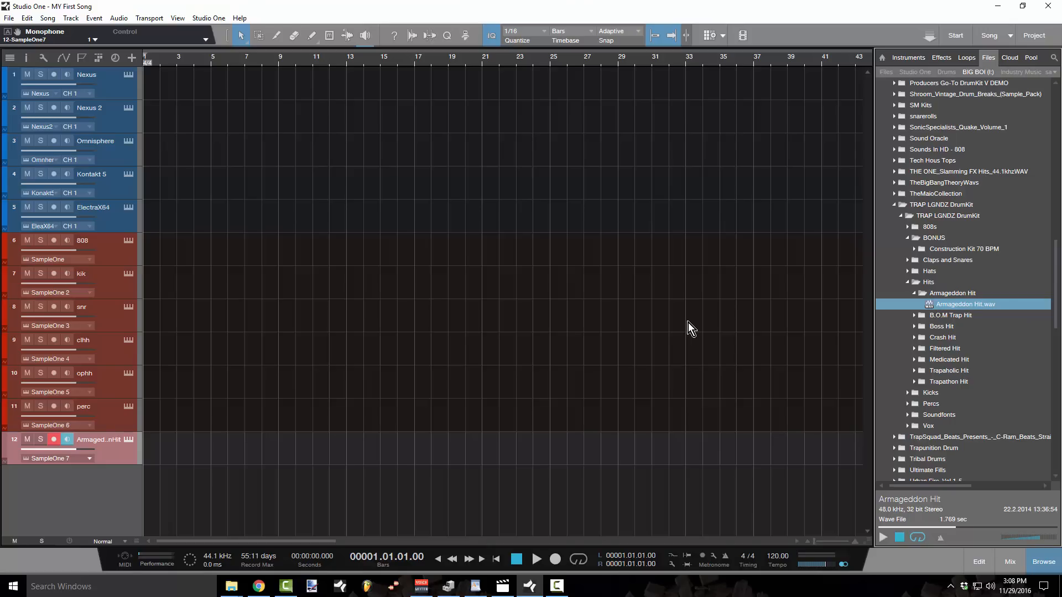
{"action": "left_click", "coordinate": [107, 260]}
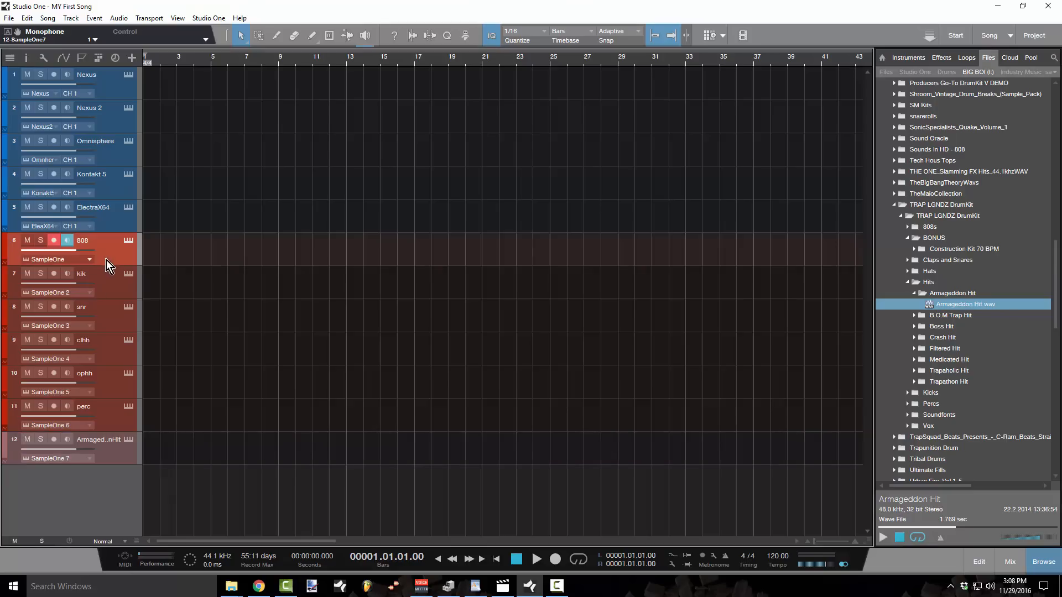
{"action": "left_click", "coordinate": [106, 452], "text": "shift"}
{"action": "left_click_drag", "start_coordinate": [94, 248], "coordinate": [148, 105]}
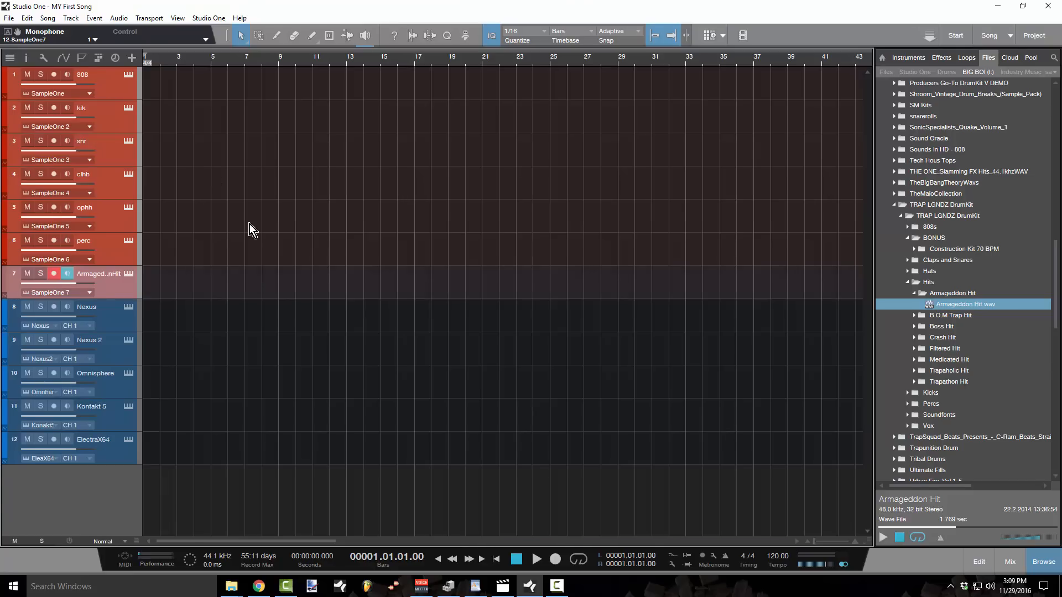
Show the mixer console, collapse the 808 channel's inserts and sends, and hide the browser
{"action": "key", "text": "F3"}
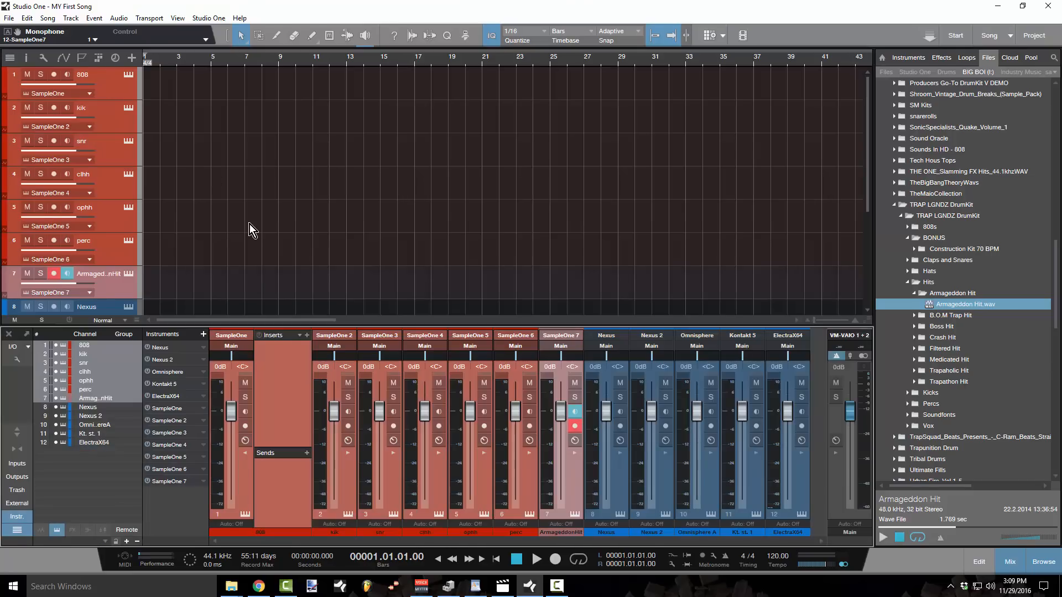
{"action": "left_click", "coordinate": [245, 452]}
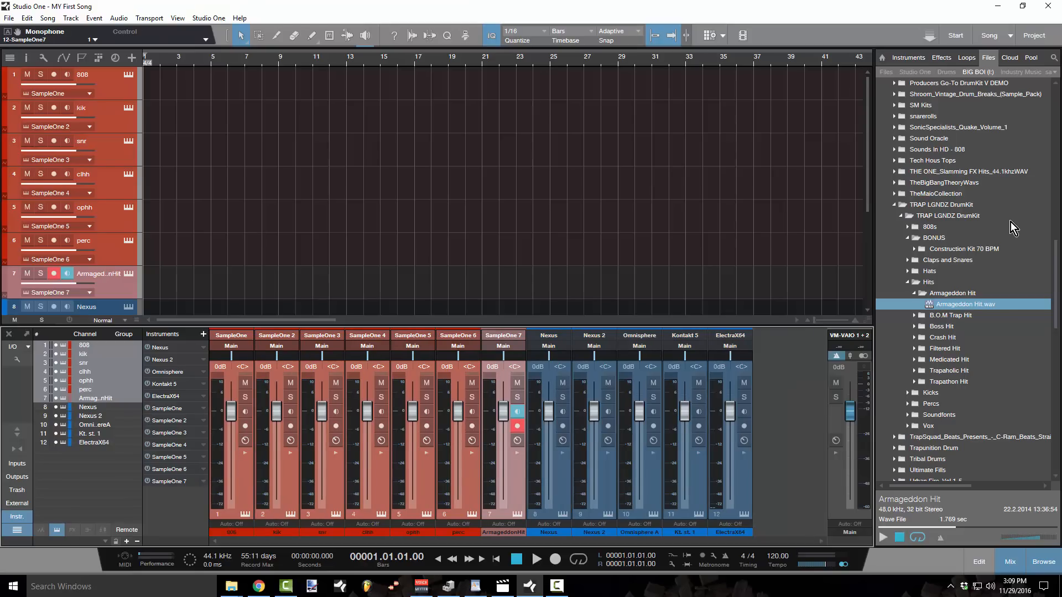
{"action": "key", "text": "F5"}
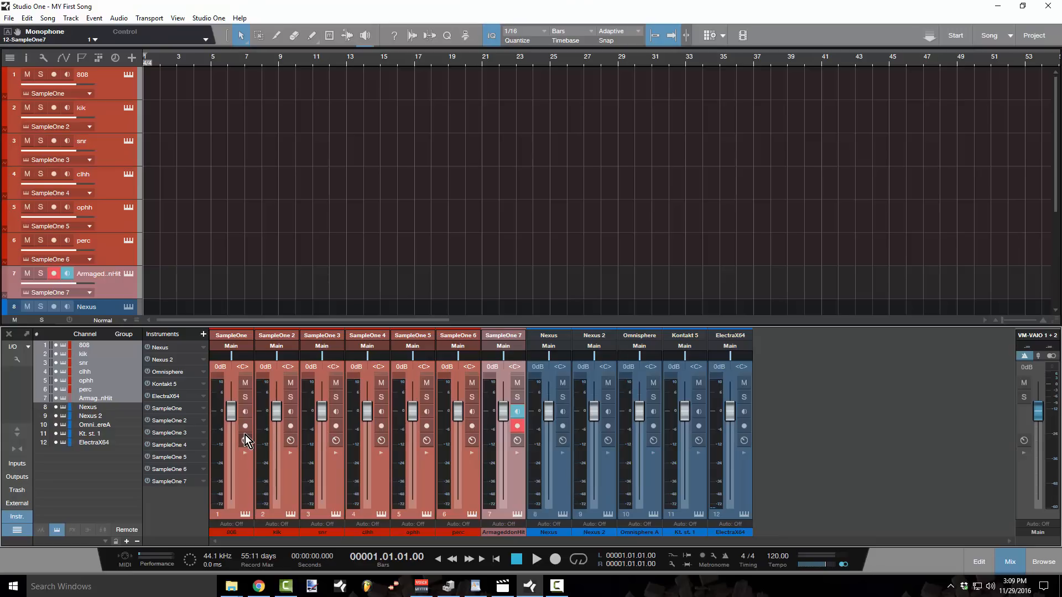
Hide the console's channel list and show it again
{"action": "left_click", "coordinate": [17, 530]}
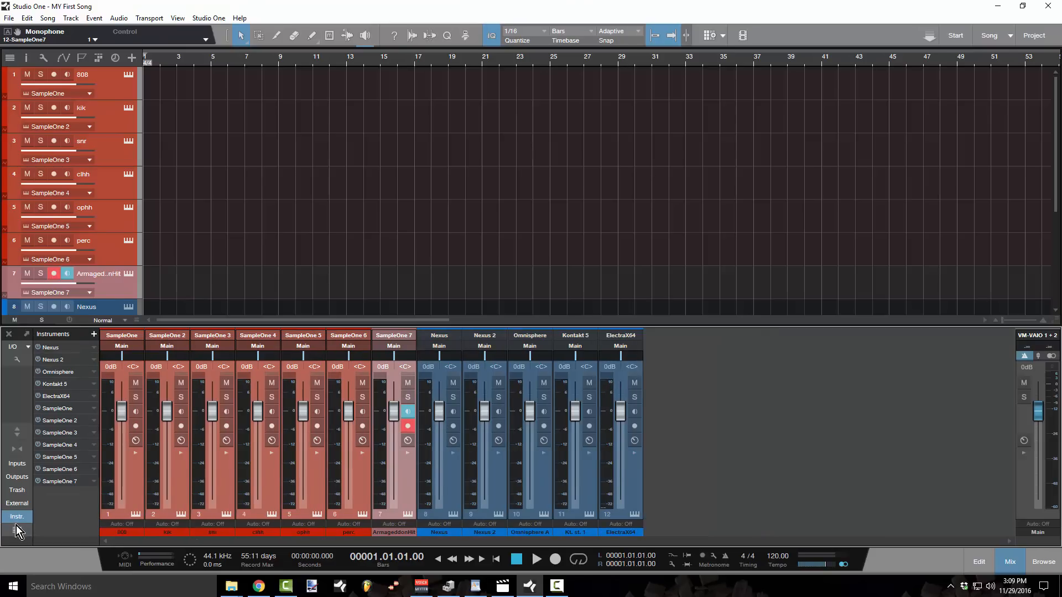
{"action": "left_click", "coordinate": [17, 530]}
{"action": "left_click", "coordinate": [17, 530]}
{"action": "left_click", "coordinate": [17, 530]}
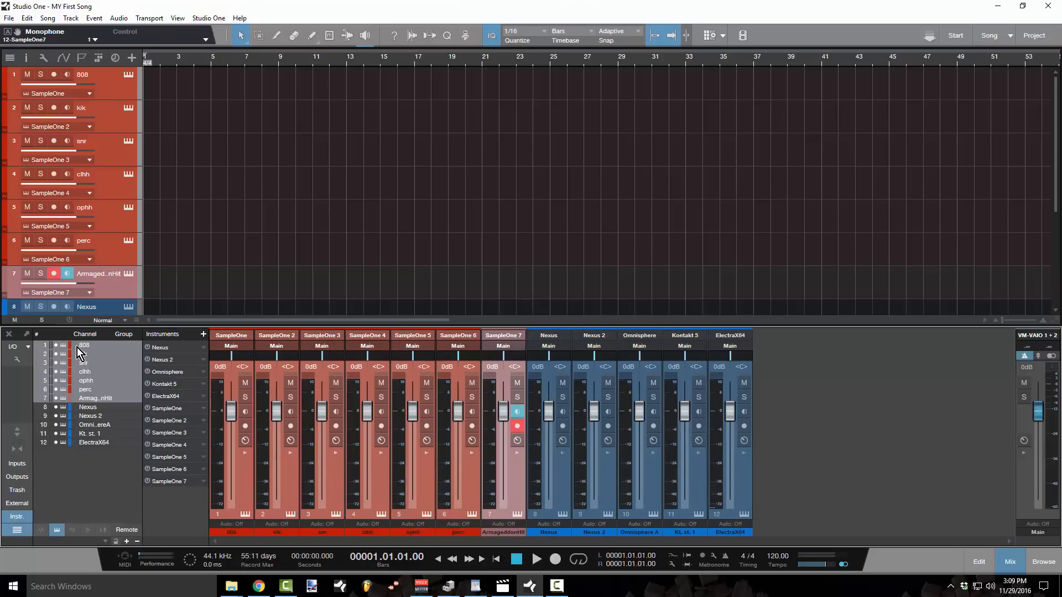
Jump between drum and instrument channels using the console's channel list, finishing on ElectraX64, and hide the list
{"action": "left_click", "coordinate": [89, 416]}
{"action": "left_click", "coordinate": [93, 441]}
{"action": "left_click", "coordinate": [90, 416]}
{"action": "left_click", "coordinate": [89, 399]}
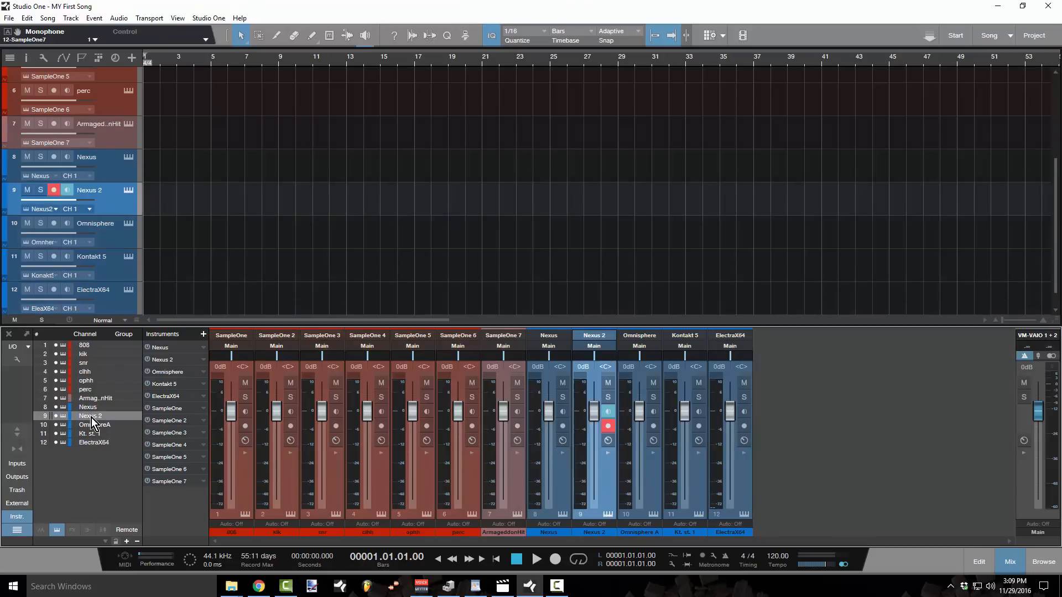
{"action": "left_click", "coordinate": [88, 371]}
{"action": "left_click", "coordinate": [90, 398]}
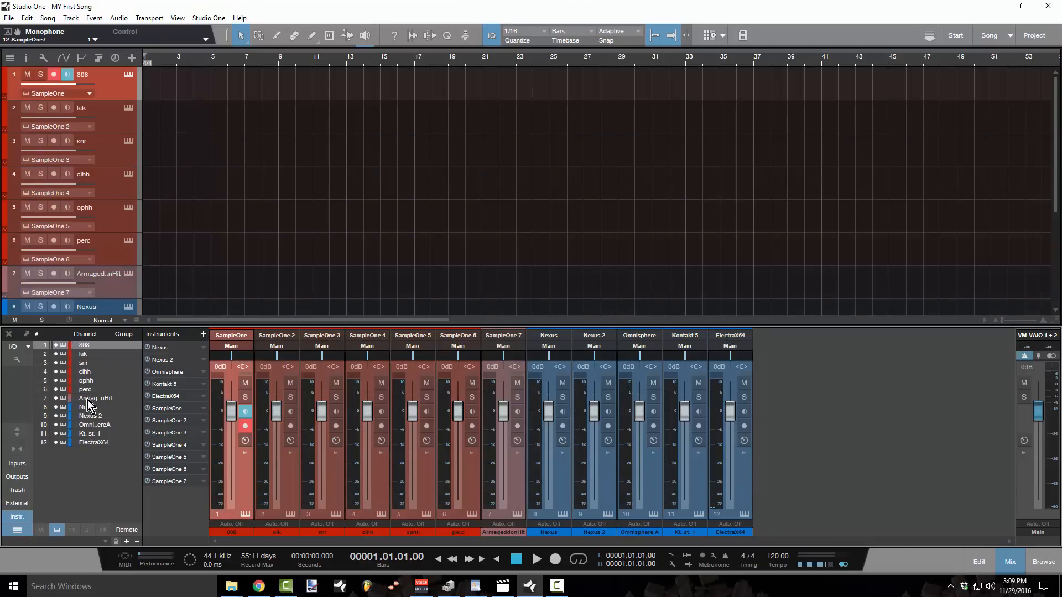
{"action": "left_click", "coordinate": [88, 442]}
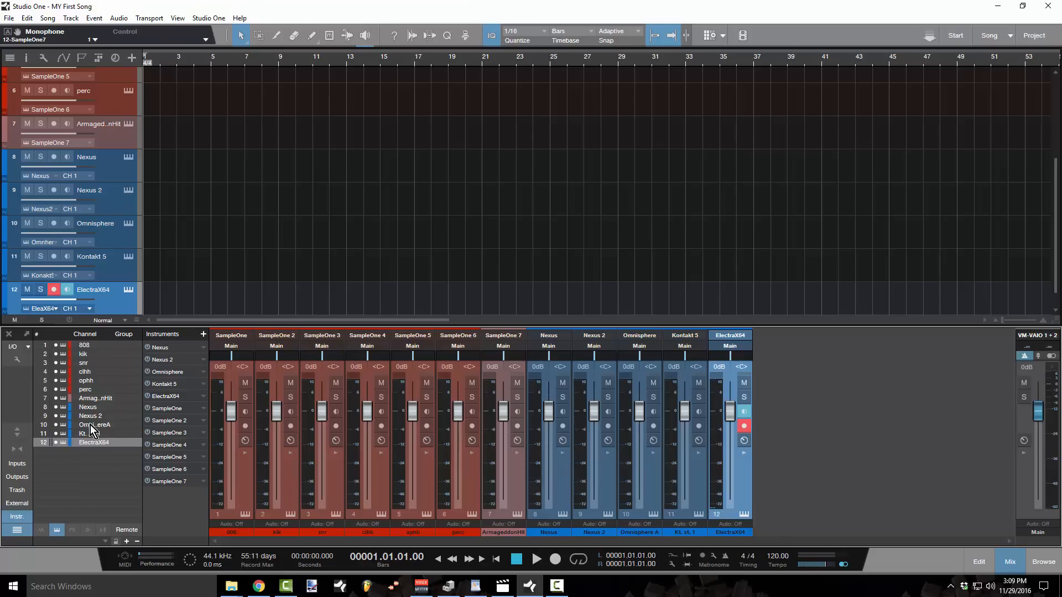
{"action": "left_click", "coordinate": [17, 530]}
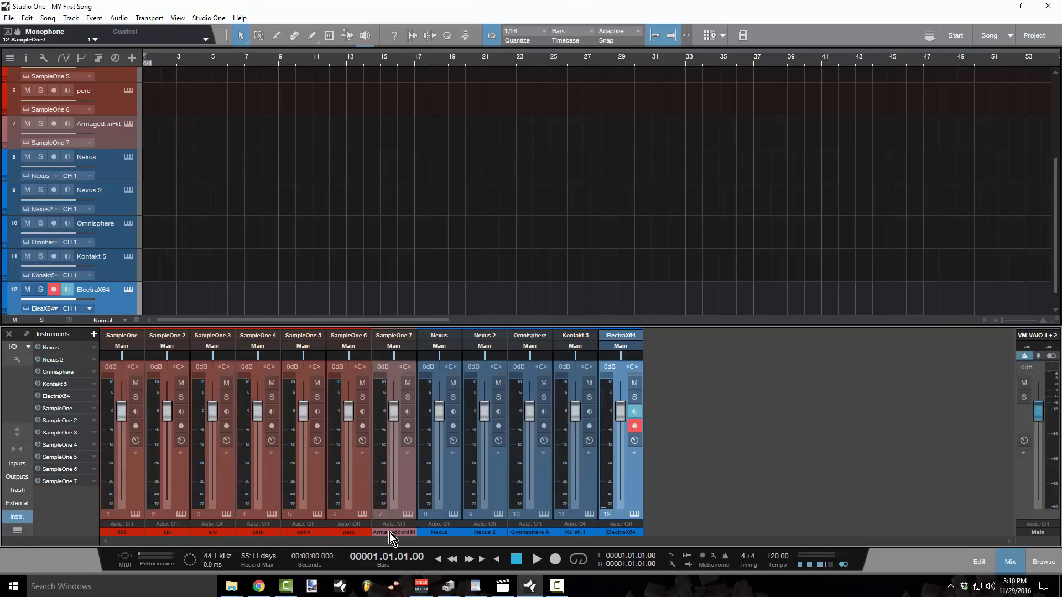
Add a bus for the channels from 808 through Armageddon Hit, place it after ElectraX64 and name it Drums
{"action": "left_click", "coordinate": [130, 489]}
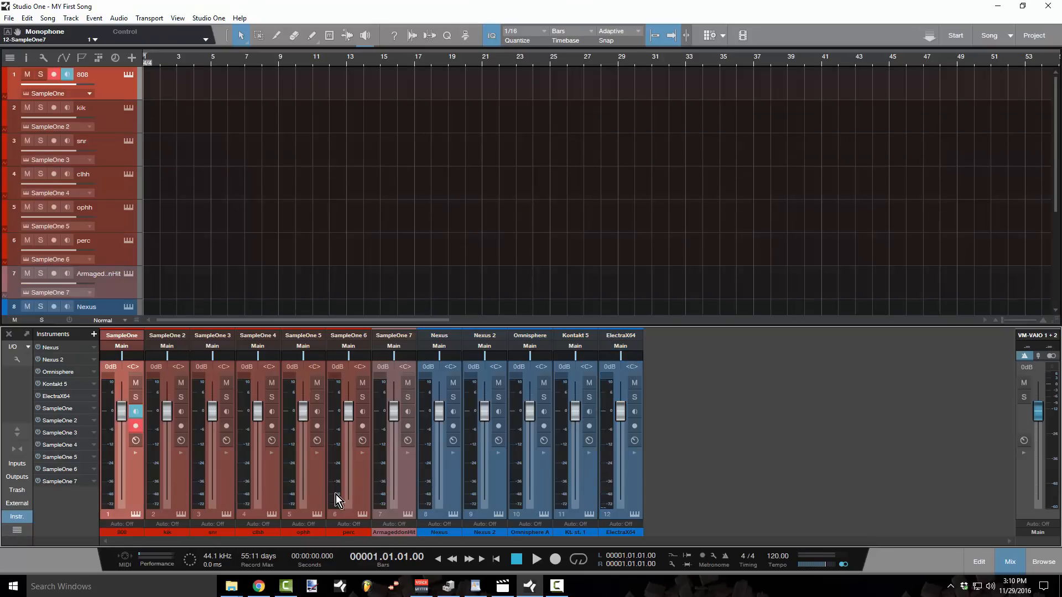
{"action": "left_click", "coordinate": [404, 485]}
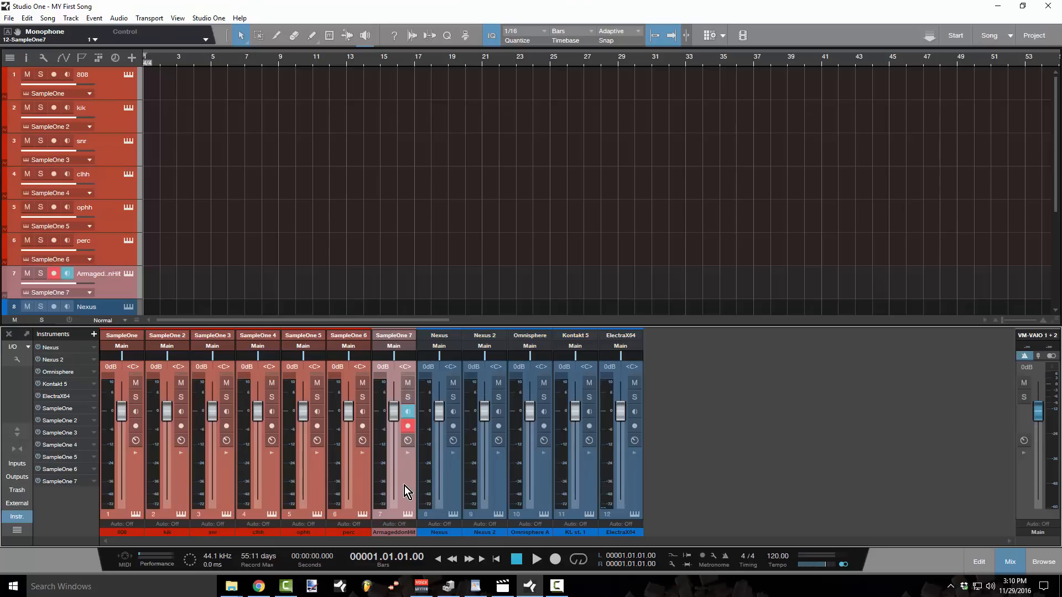
{"action": "right_click", "coordinate": [404, 485]}
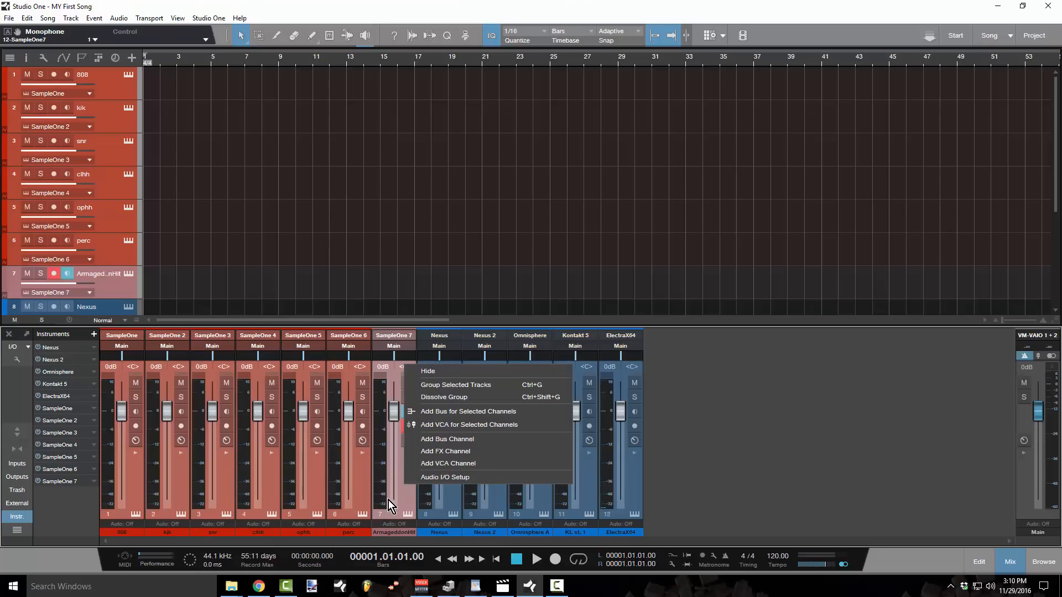
{"action": "left_click", "coordinate": [503, 410]}
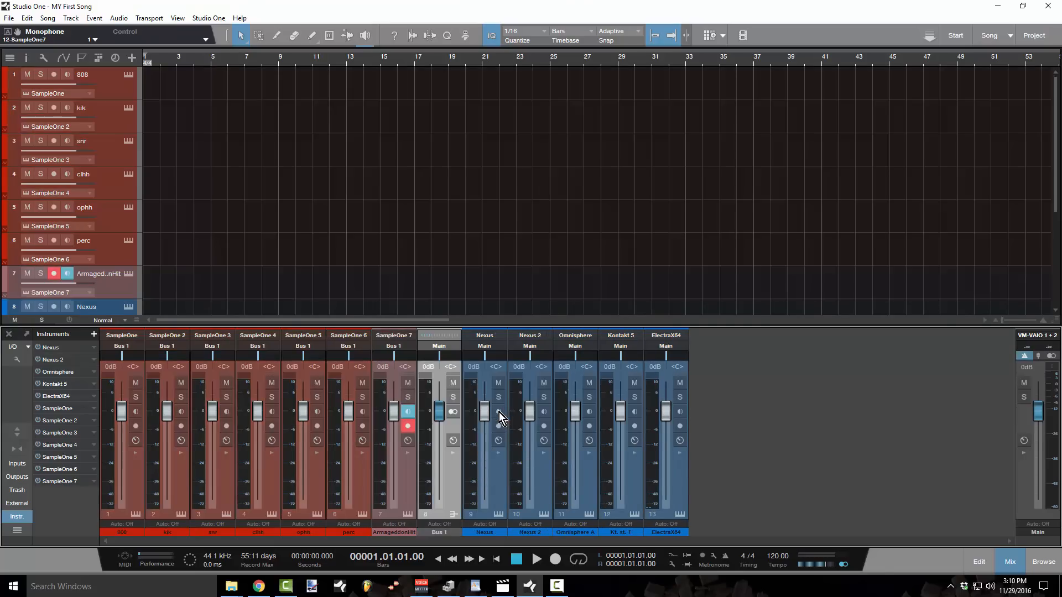
{"action": "left_click_drag", "start_coordinate": [453, 487], "coordinate": [691, 484]}
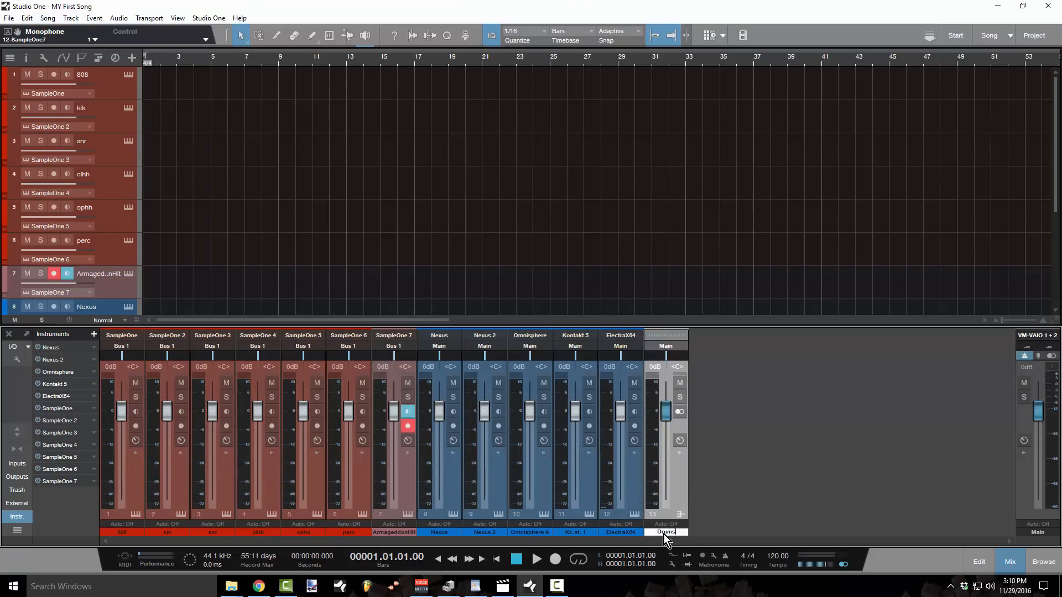
{"action": "key", "text": "Return"}
Add a bus for the channels from Nexus through ElectraX64, place it after the Drums bus and name it Band
{"action": "left_click", "coordinate": [453, 486]}
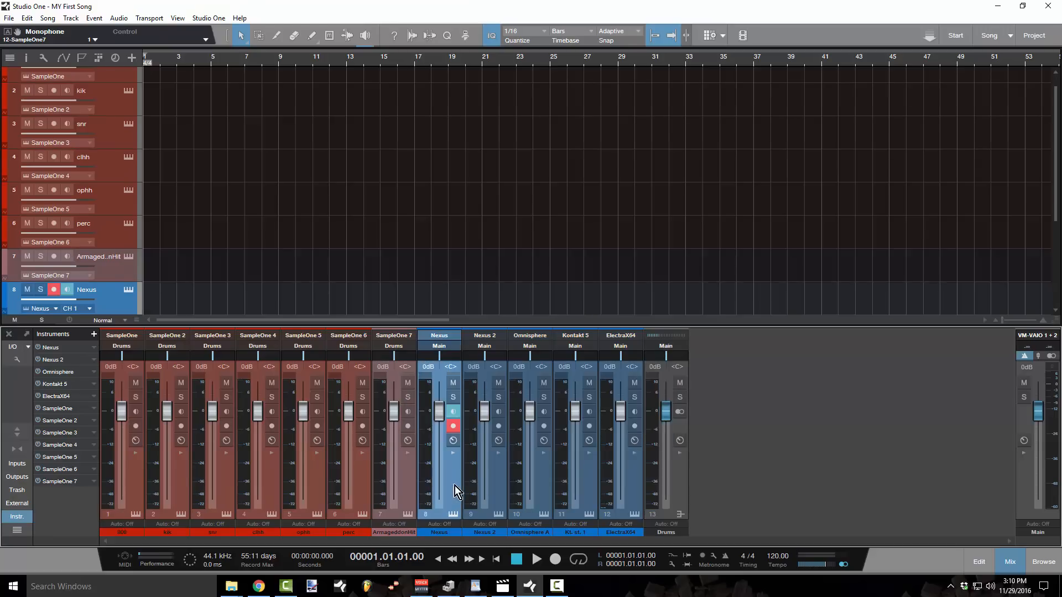
{"action": "left_click", "coordinate": [627, 487], "text": "shift"}
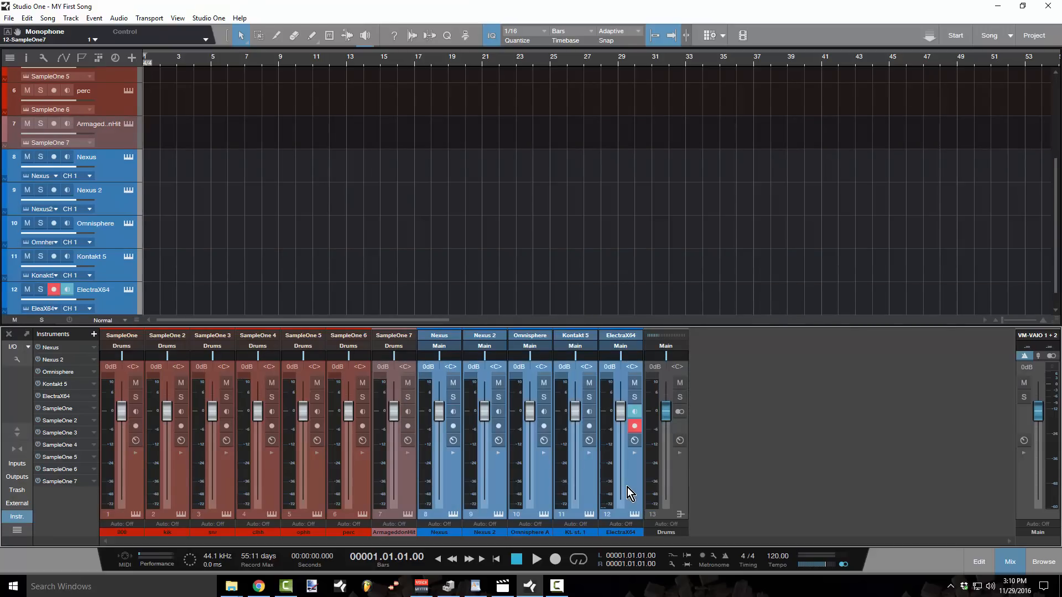
{"action": "right_click", "coordinate": [627, 487]}
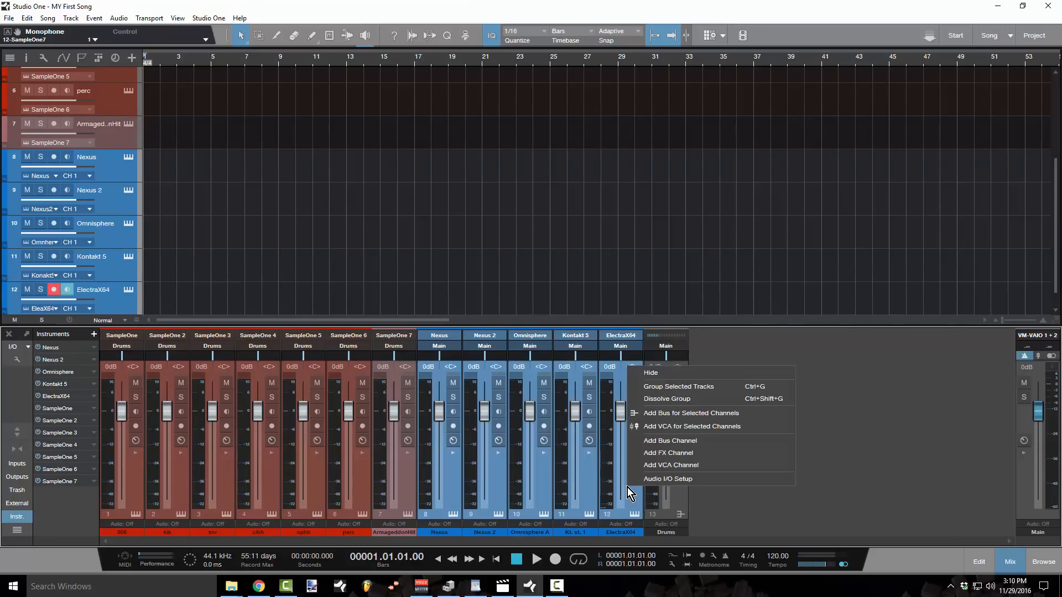
{"action": "left_click", "coordinate": [687, 415]}
{"action": "left_click_drag", "start_coordinate": [676, 499], "coordinate": [712, 532]}
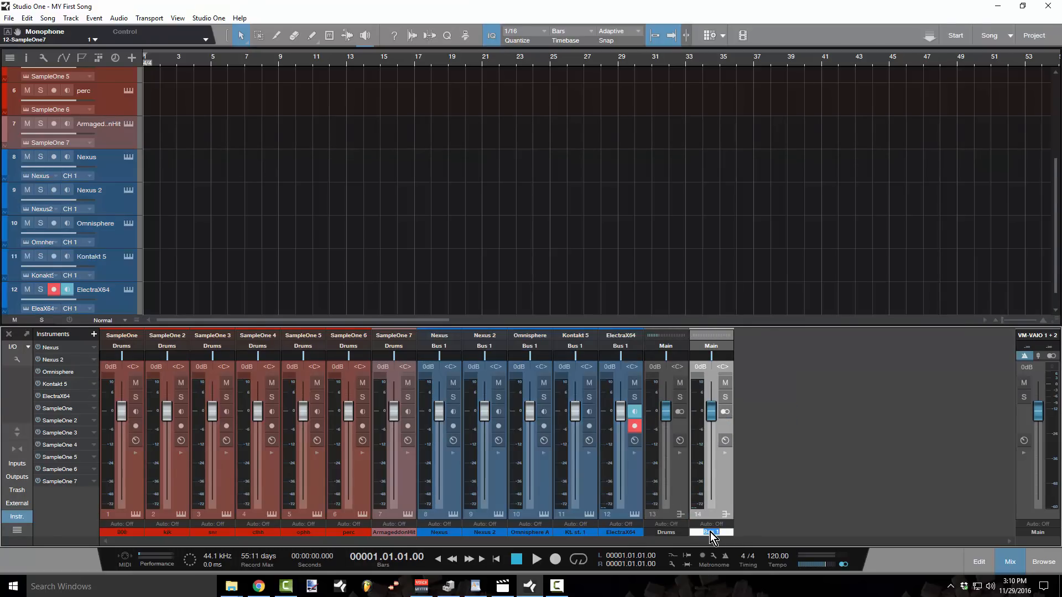
{"action": "type", "text": "Band"}
{"action": "left_click", "coordinate": [791, 507]}
Lower the Drums bus fader slightly and reset it to 0 dB
{"action": "mouse_move", "coordinate": [700, 432]}
{"action": "mouse_move", "coordinate": [288, 423]}
{"action": "left_click_drag", "start_coordinate": [664, 417], "coordinate": [664, 420]}
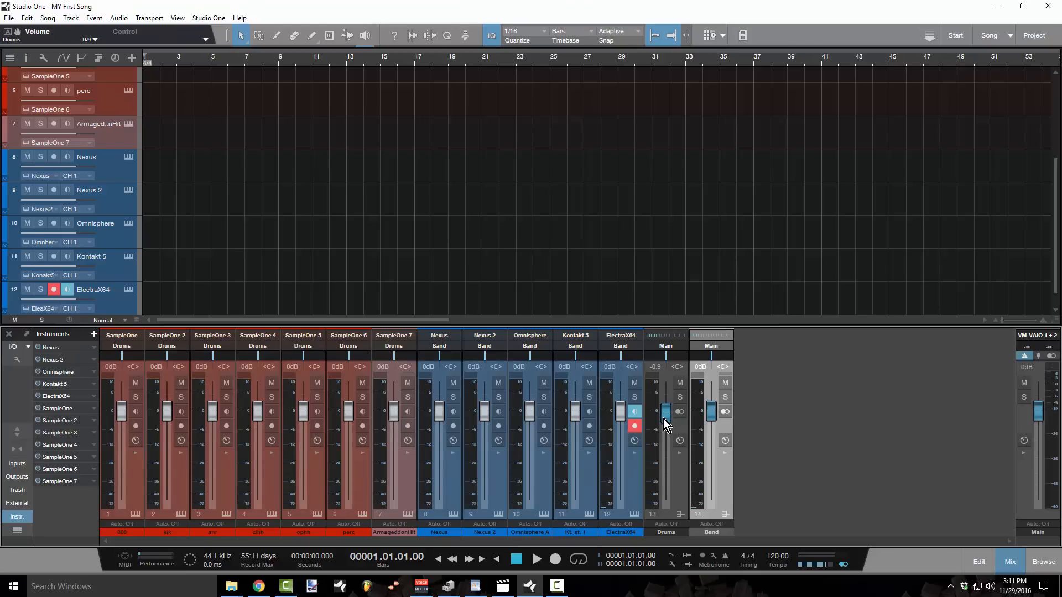
{"action": "left_click", "coordinate": [666, 425], "text": "ctrl"}
Add a bus for the Drums and Band buses and name it filterbus
{"action": "left_click", "coordinate": [683, 474]}
{"action": "left_click", "coordinate": [722, 476], "text": "ctrl"}
{"action": "right_click", "coordinate": [722, 477]}
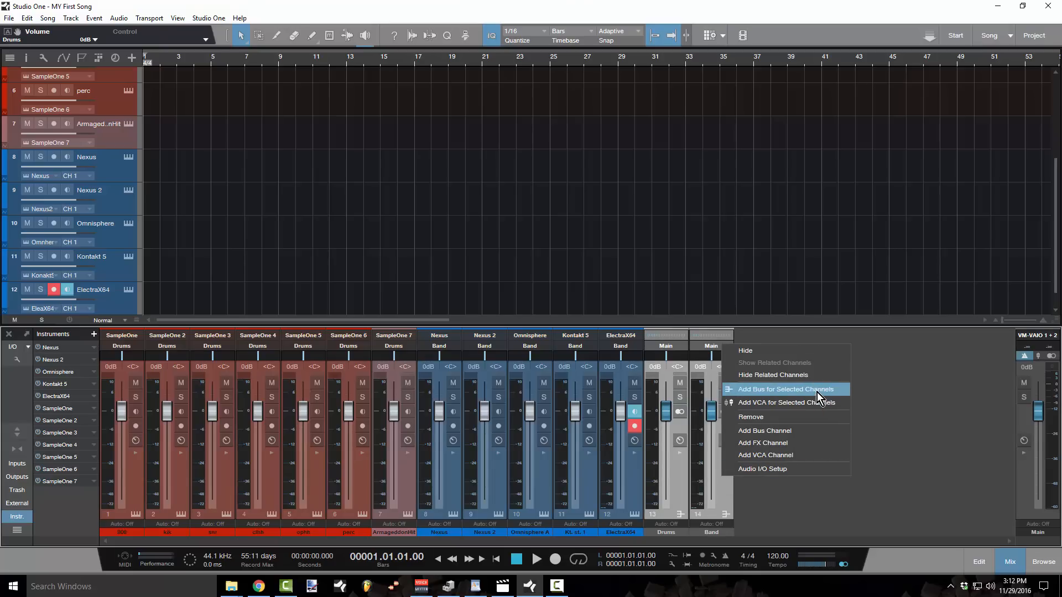
{"action": "left_click", "coordinate": [786, 389]}
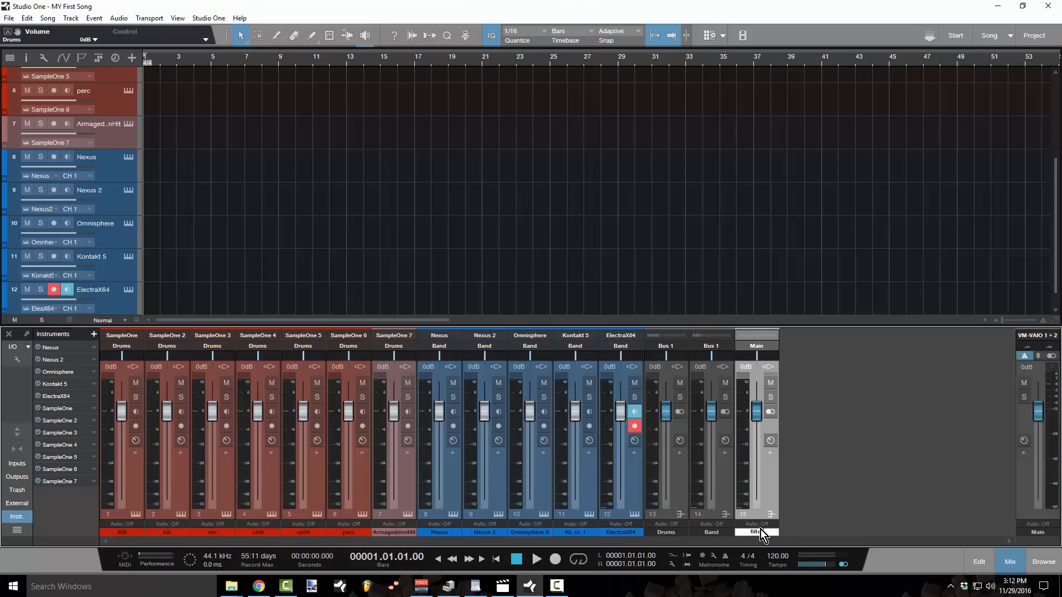
{"action": "key", "text": "Return"}
Toggle the console between small and large views and its channels between narrow and normal width
{"action": "mouse_move", "coordinate": [765, 327]}
{"action": "left_mouse_down"}
{"action": "mouse_move", "coordinate": [765, 314]}
{"action": "mouse_move", "coordinate": [764, 327]}
{"action": "left_mouse_up"}
{"action": "left_click", "coordinate": [19, 432]}
{"action": "left_click", "coordinate": [21, 433]}
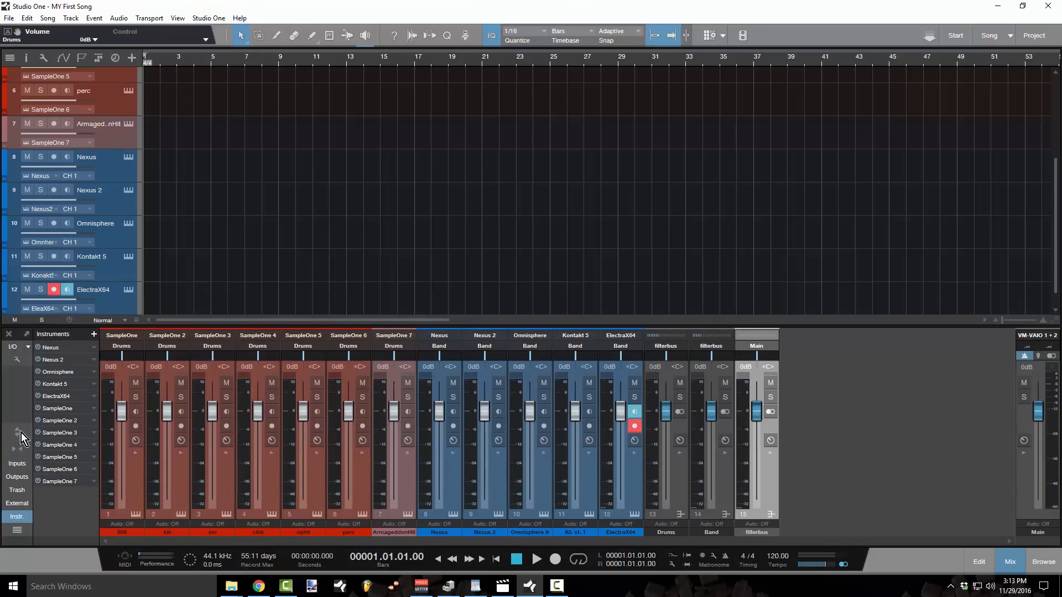
{"action": "left_click", "coordinate": [19, 451]}
{"action": "left_click", "coordinate": [19, 450]}
{"action": "left_click", "coordinate": [19, 450]}
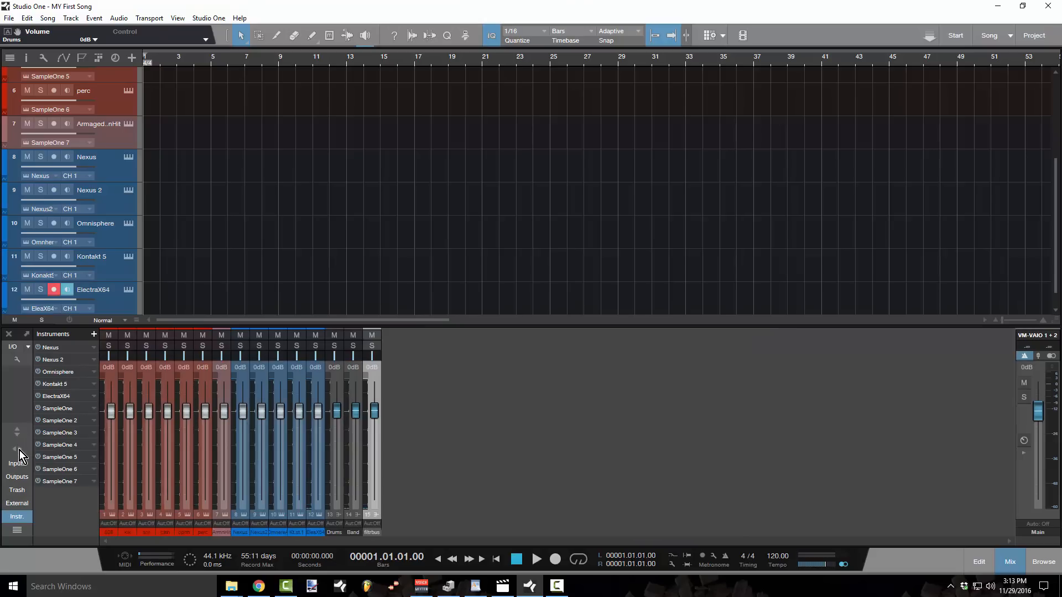
{"action": "left_click", "coordinate": [19, 450]}
{"action": "left_click", "coordinate": [19, 451]}
{"action": "left_click", "coordinate": [19, 450]}
{"action": "left_click", "coordinate": [19, 450]}
{"action": "left_click", "coordinate": [18, 450]}
Switch the console to its large view with normal-width channels and enlarge it to show the inserts and sends
{"action": "left_click", "coordinate": [21, 440]}
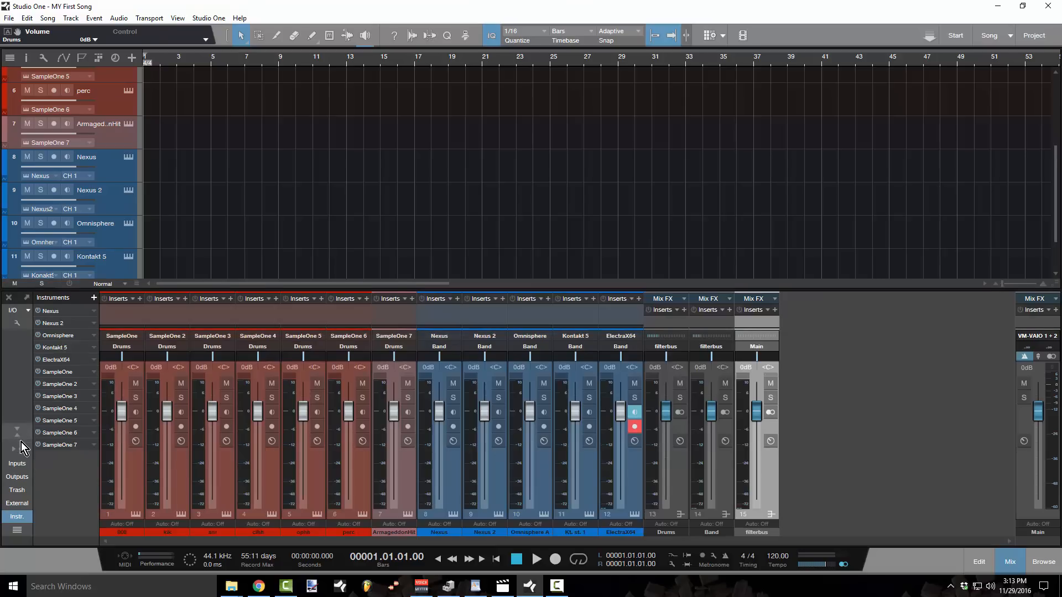
{"action": "left_click", "coordinate": [20, 448]}
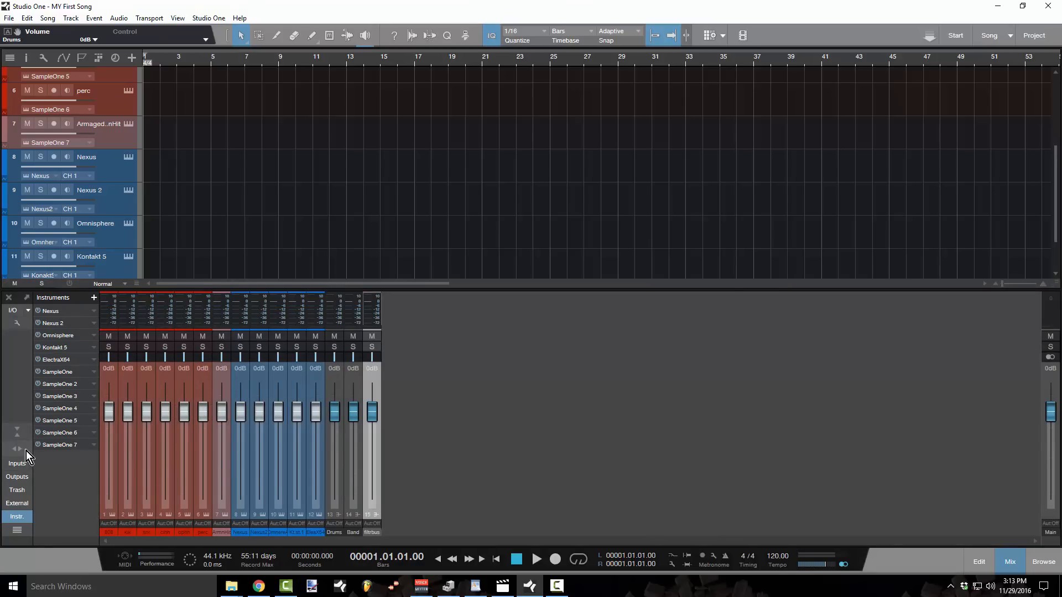
{"action": "left_click", "coordinate": [23, 448]}
{"action": "left_click", "coordinate": [23, 436]}
{"action": "left_click", "coordinate": [23, 436]}
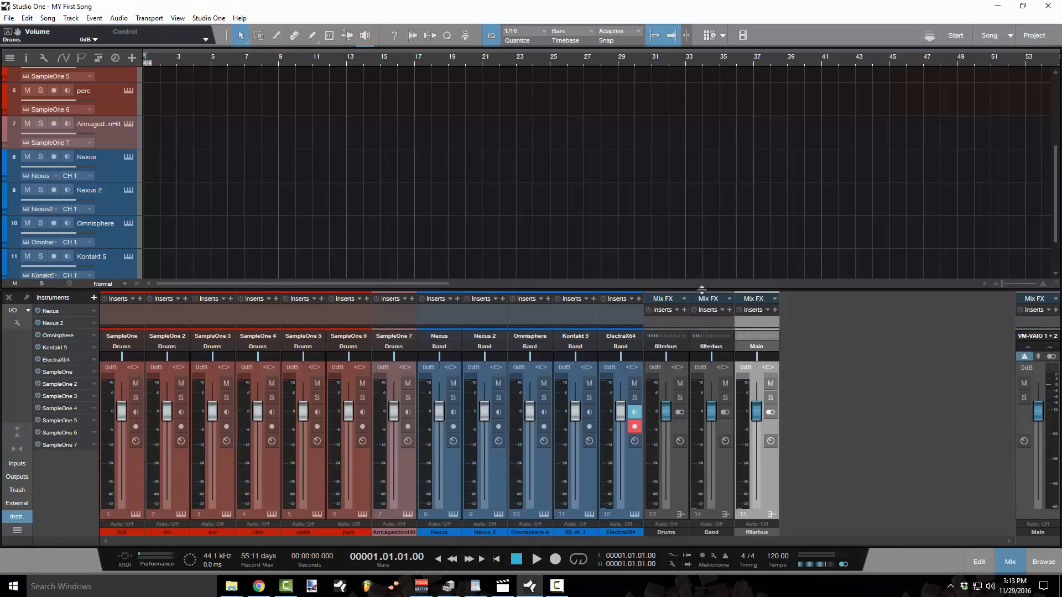
{"action": "left_click_drag", "start_coordinate": [558, 290], "coordinate": [581, 132]}
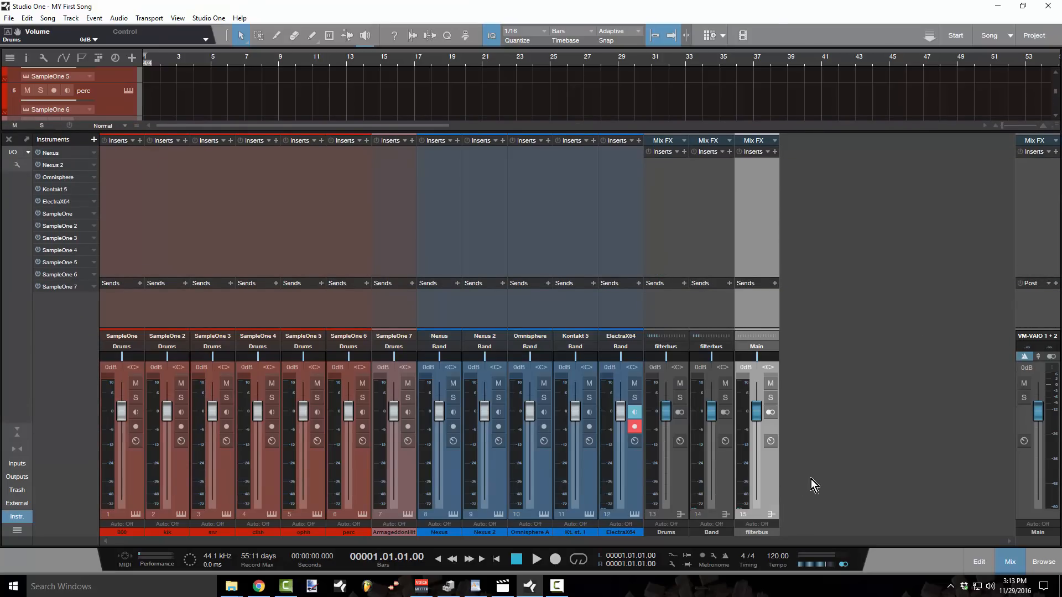
Add a separate bus channel after filterbus and name it filter bypass
{"action": "right_click", "coordinate": [818, 457]}
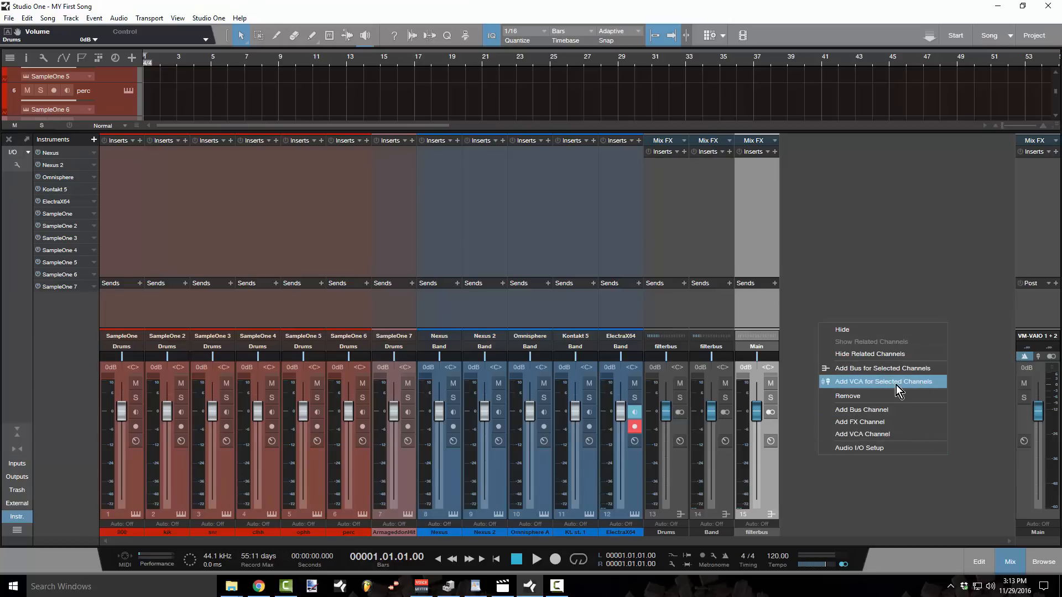
{"action": "left_click", "coordinate": [892, 409]}
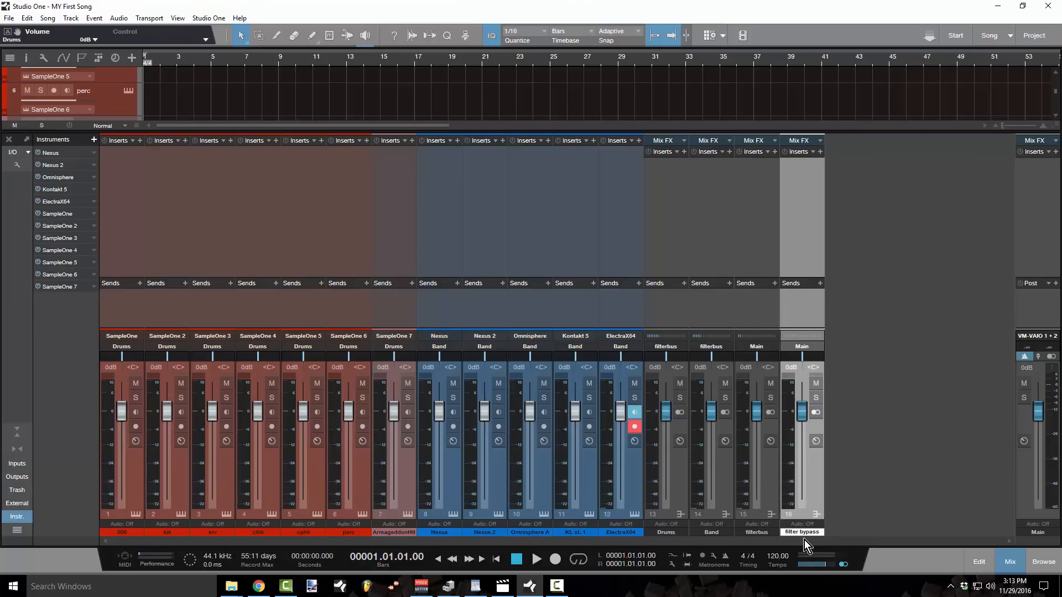
{"action": "key", "text": "Return"}
Add a bus for the filterbus and filter bypass channels and name it mixbus
{"action": "left_click", "coordinate": [757, 200]}
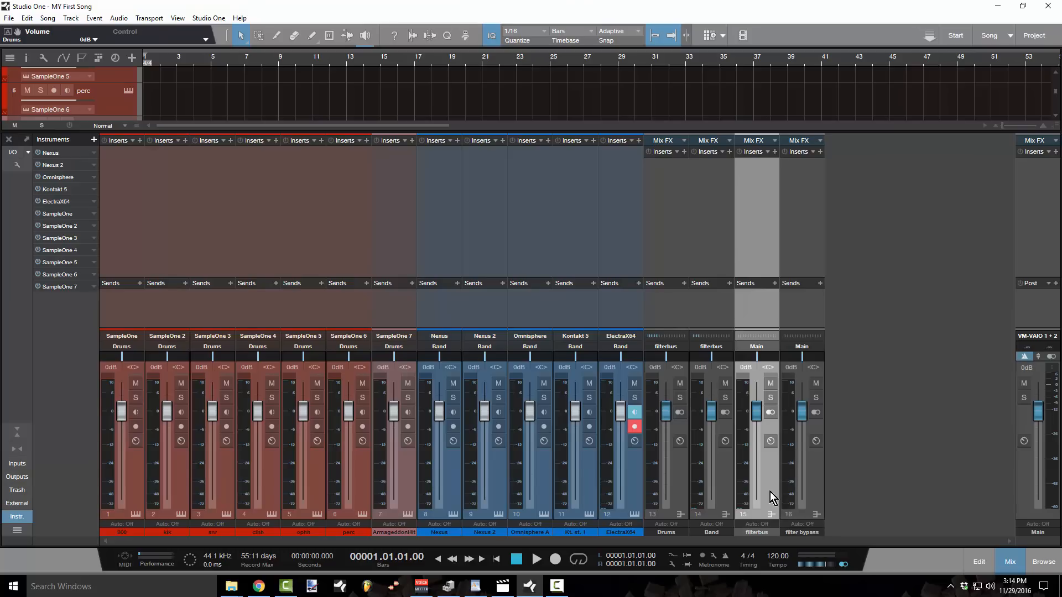
{"action": "left_click", "coordinate": [816, 483], "text": "ctrl"}
{"action": "right_click", "coordinate": [817, 482]}
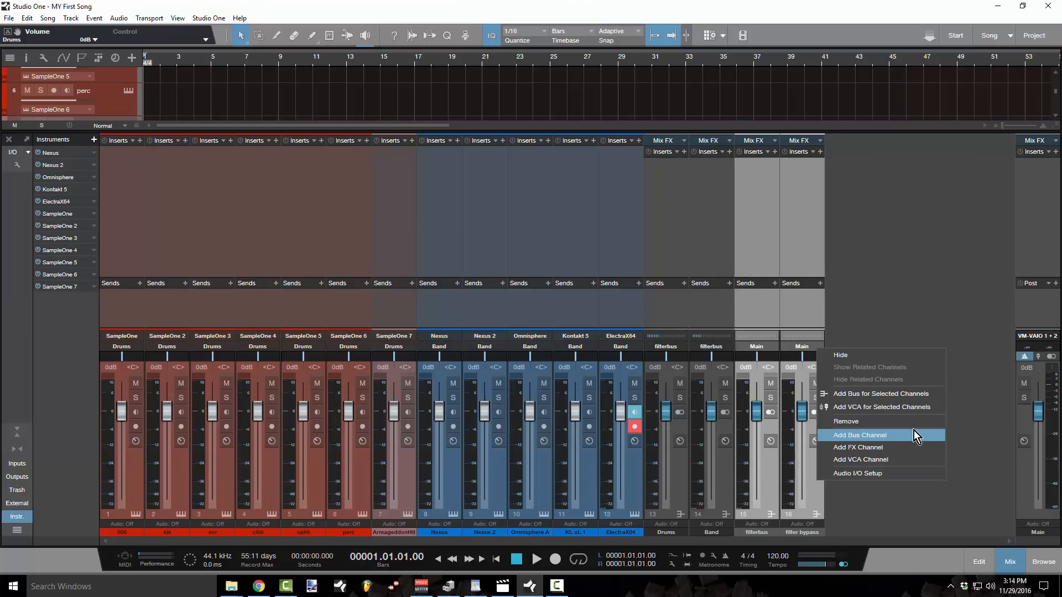
{"action": "left_click", "coordinate": [907, 391]}
{"action": "double_click", "coordinate": [847, 533]}
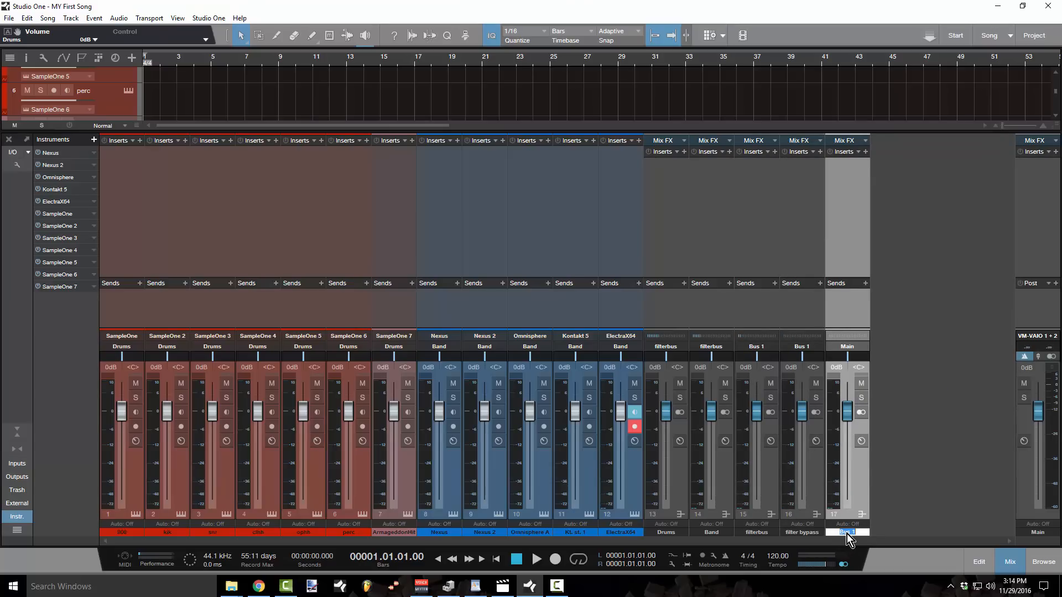
{"action": "type", "text": "mixbus"}
{"action": "key", "text": "Return"}
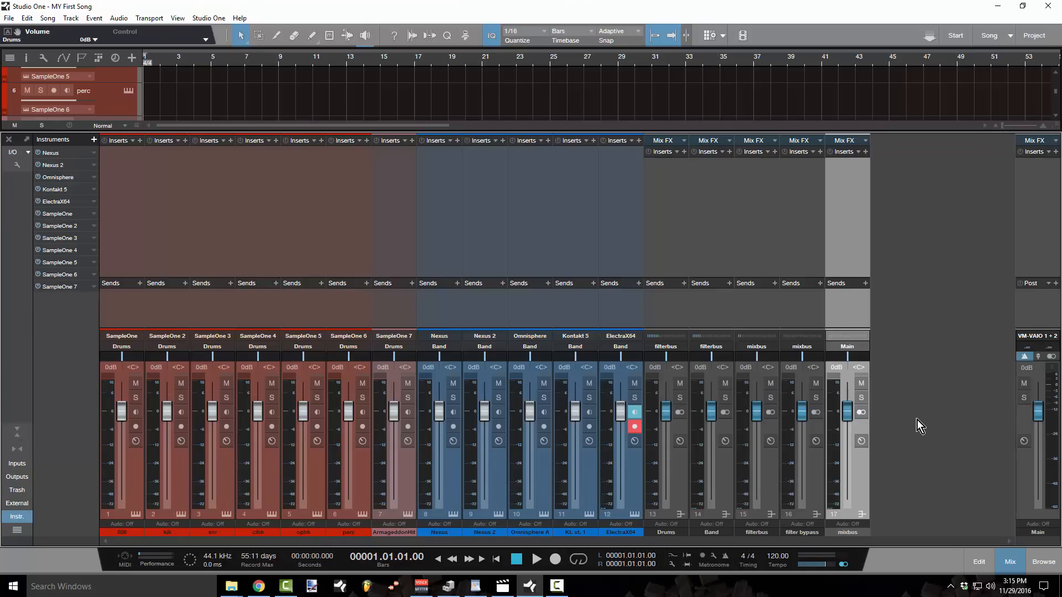
Look through the insert chain presets available for the 808 channel and close the list
{"action": "left_click", "coordinate": [134, 142]}
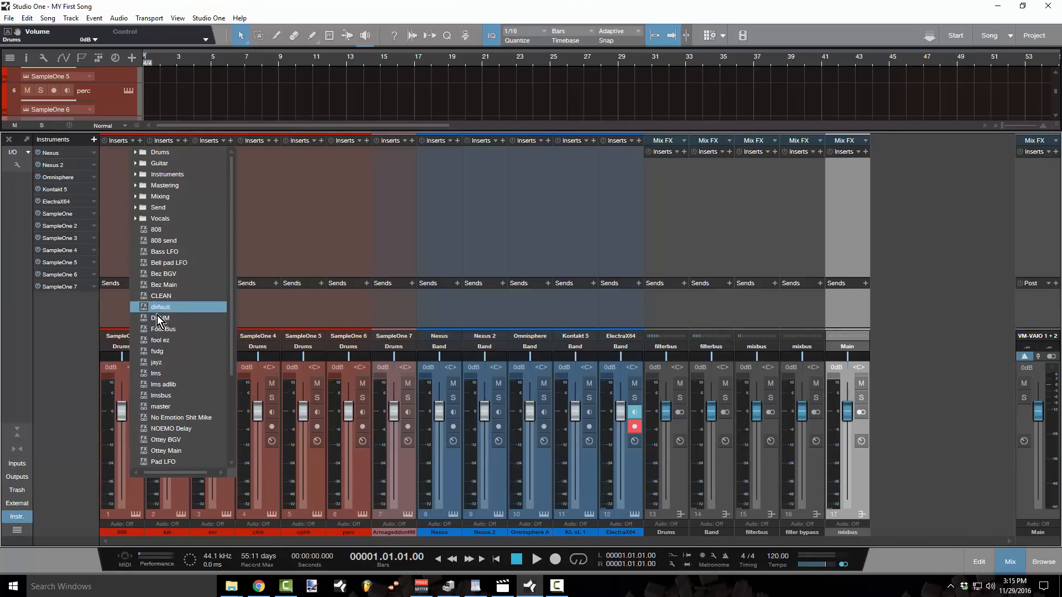
{"action": "scroll", "coordinate": [185, 367], "scroll_direction": "down", "scroll_amount": 4}
{"action": "scroll", "coordinate": [192, 238], "scroll_direction": "up", "scroll_amount": 4}
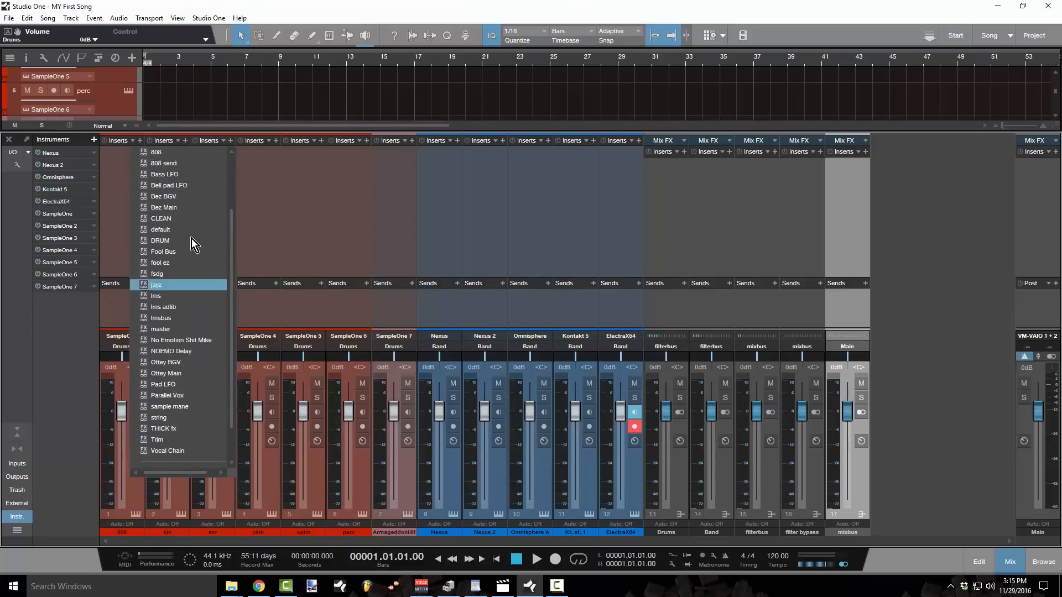
{"action": "left_click", "coordinate": [118, 212]}
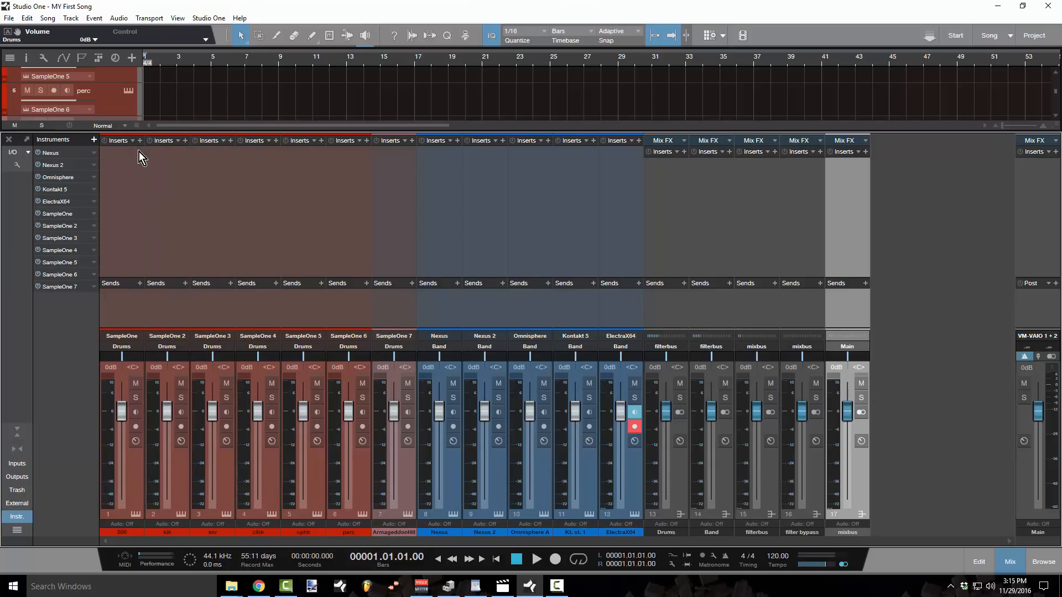
Insert the PreSonus Mixtool effect on the 808 channel and lower its gain to -10.08 dB
{"action": "left_click", "coordinate": [140, 142]}
{"action": "left_click", "coordinate": [175, 320]}
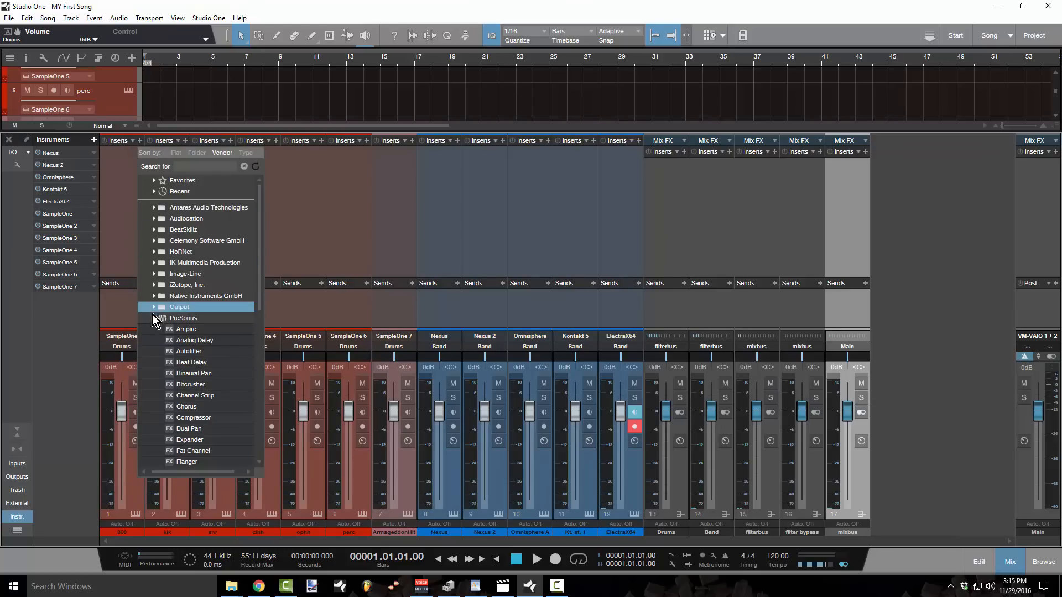
{"action": "left_click", "coordinate": [154, 317]}
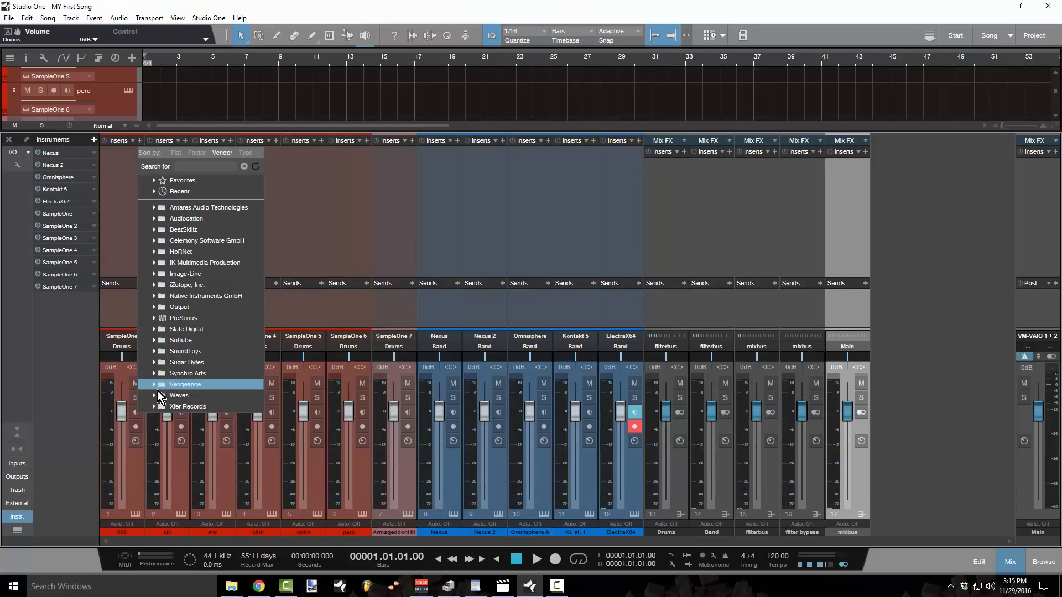
{"action": "left_click", "coordinate": [154, 319]}
{"action": "scroll", "coordinate": [218, 396], "scroll_direction": "down", "scroll_amount": 5}
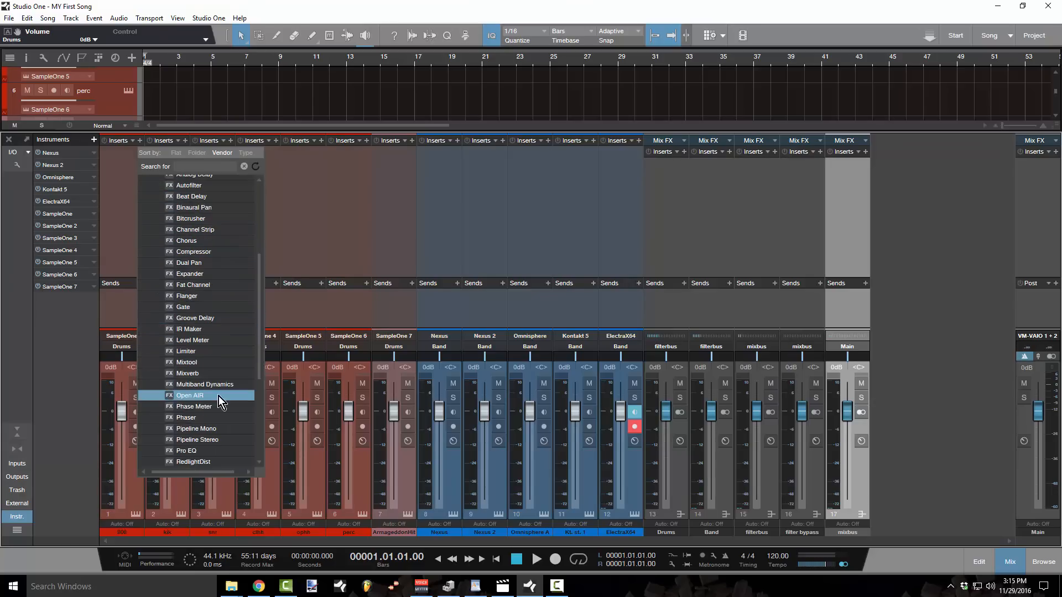
{"action": "scroll", "coordinate": [227, 422], "scroll_direction": "down", "scroll_amount": 4}
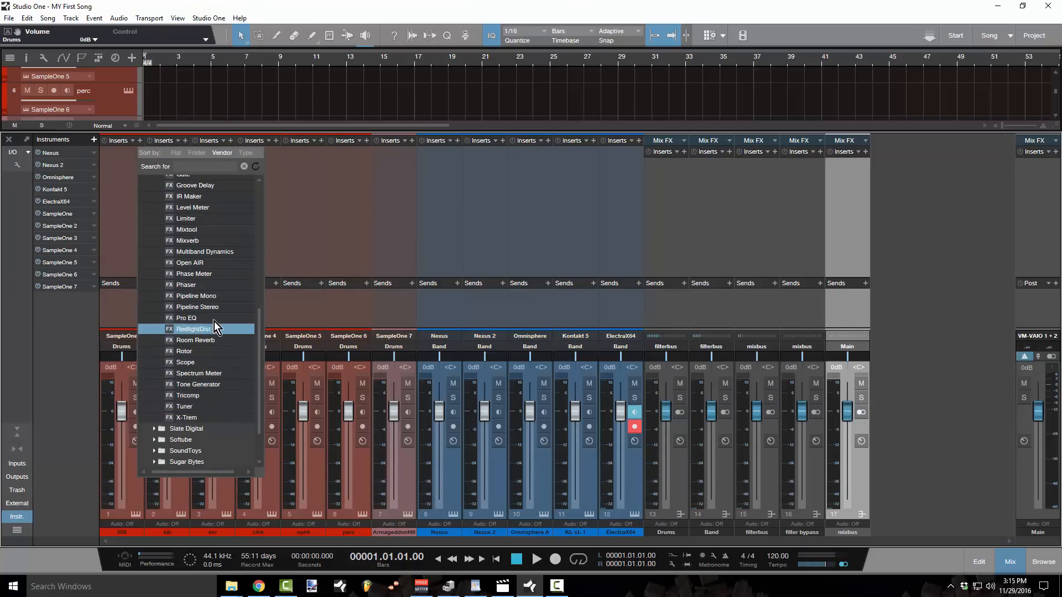
{"action": "left_click", "coordinate": [200, 234]}
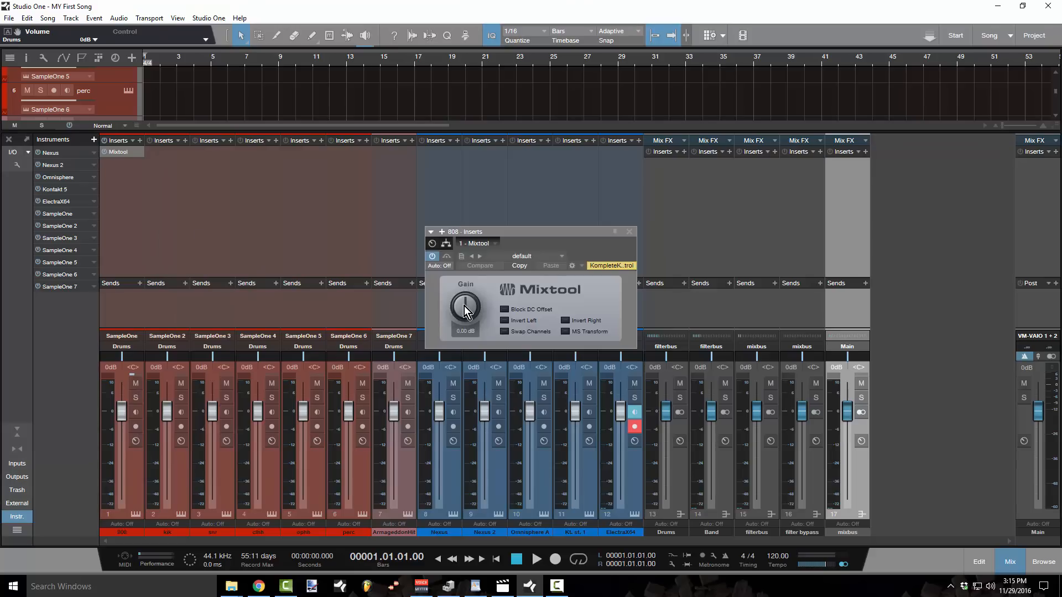
{"action": "left_click_drag", "start_coordinate": [464, 308], "coordinate": [482, 348]}
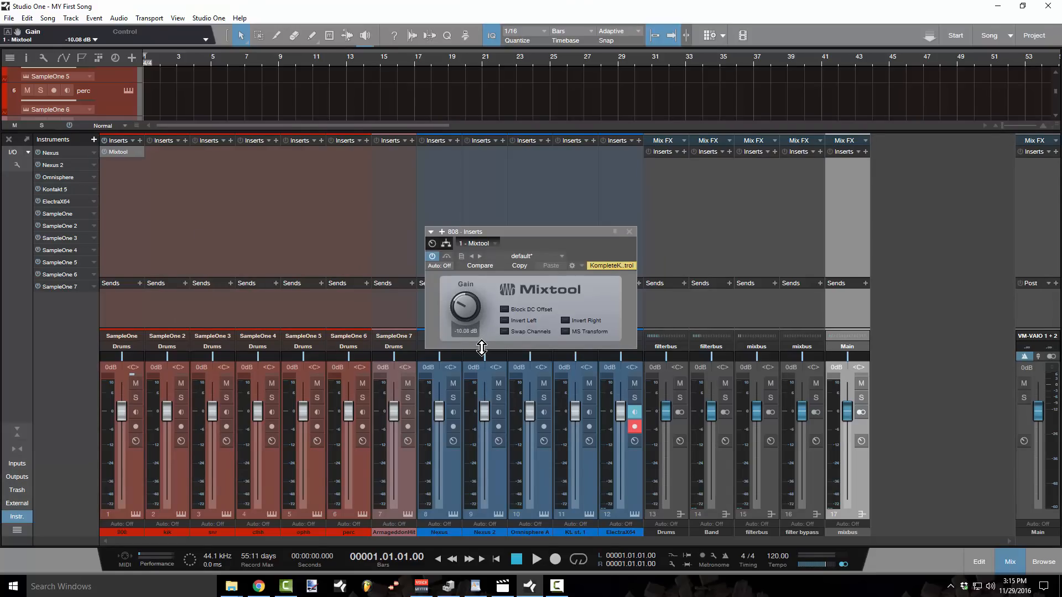
{"action": "left_click", "coordinate": [629, 232]}
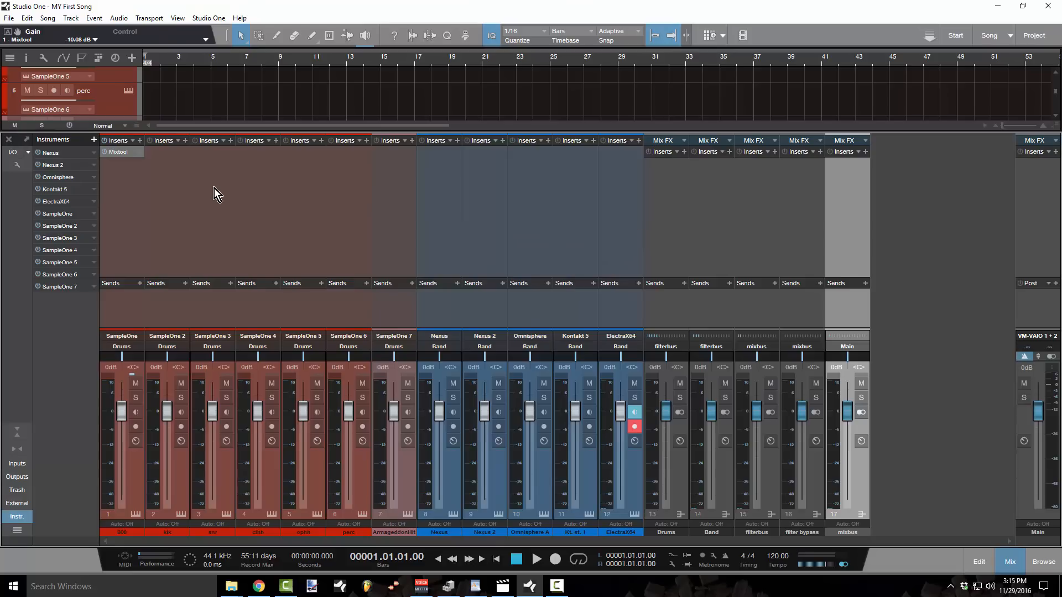
Expand the 808 channel's Mixtool controls and copy the Mixtool to all channels from kik through ElectraX64
{"action": "left_click", "coordinate": [141, 153]}
{"action": "left_click", "coordinate": [155, 174]}
{"action": "left_click", "coordinate": [177, 480]}
{"action": "left_click", "coordinate": [626, 490]}
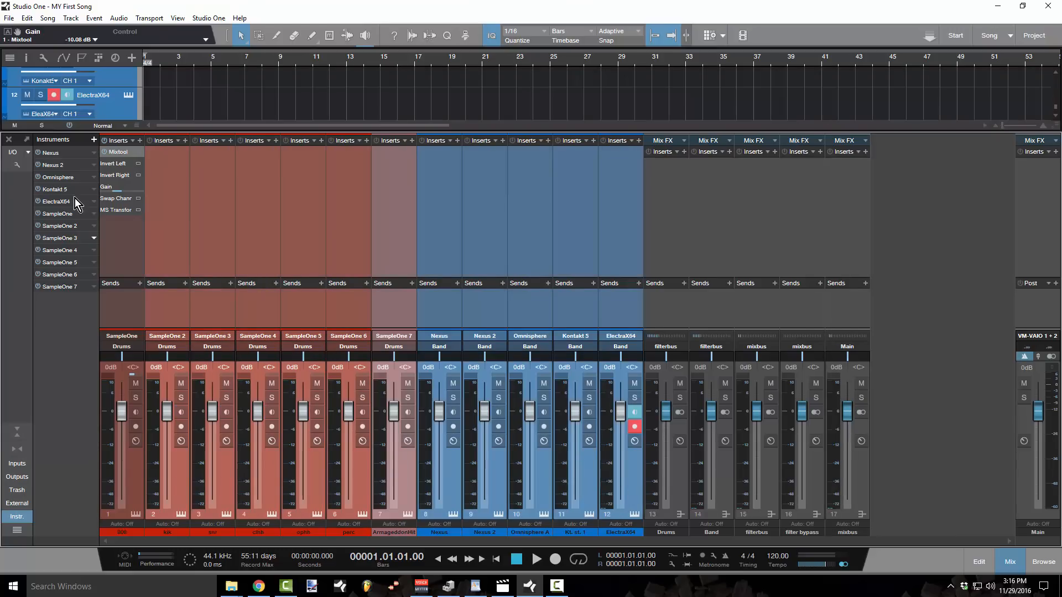
{"action": "left_click_drag", "start_coordinate": [115, 154], "coordinate": [152, 155]}
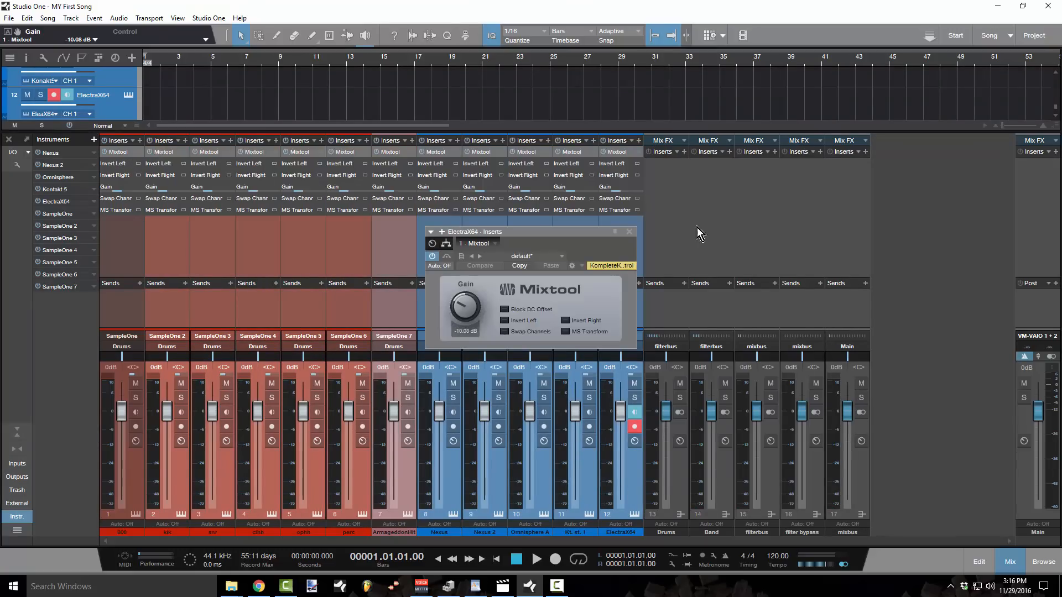
{"action": "left_click", "coordinate": [630, 232]}
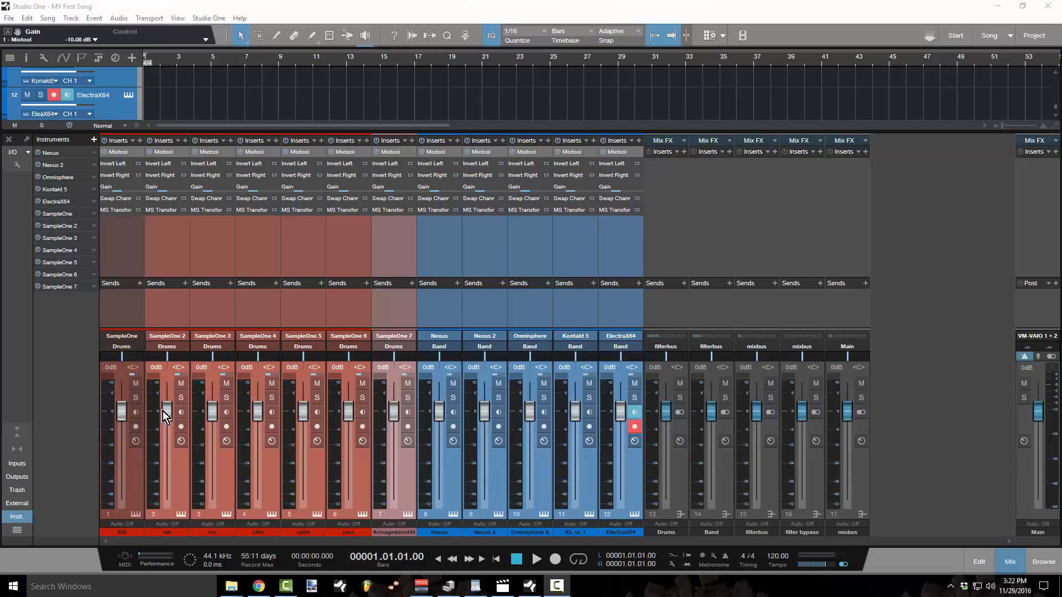
Lower the selected channels' faders together to -27.8 dB and reset them to 0 dB
{"action": "left_click_drag", "start_coordinate": [164, 413], "coordinate": [164, 420]}
{"action": "left_click_drag", "start_coordinate": [168, 420], "coordinate": [167, 413]}
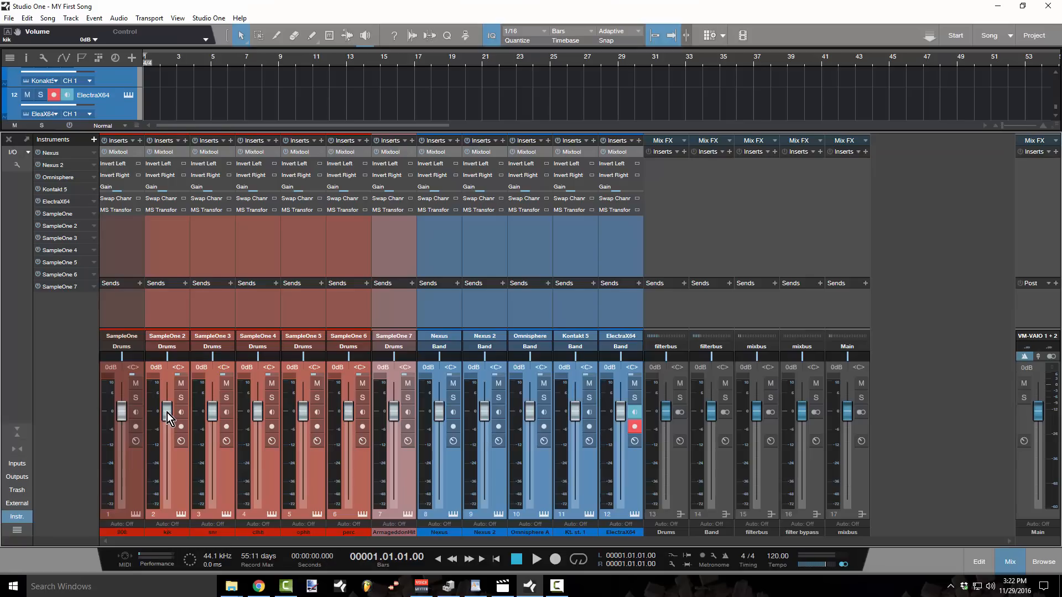
{"action": "left_click_drag", "start_coordinate": [166, 416], "coordinate": [167, 459]}
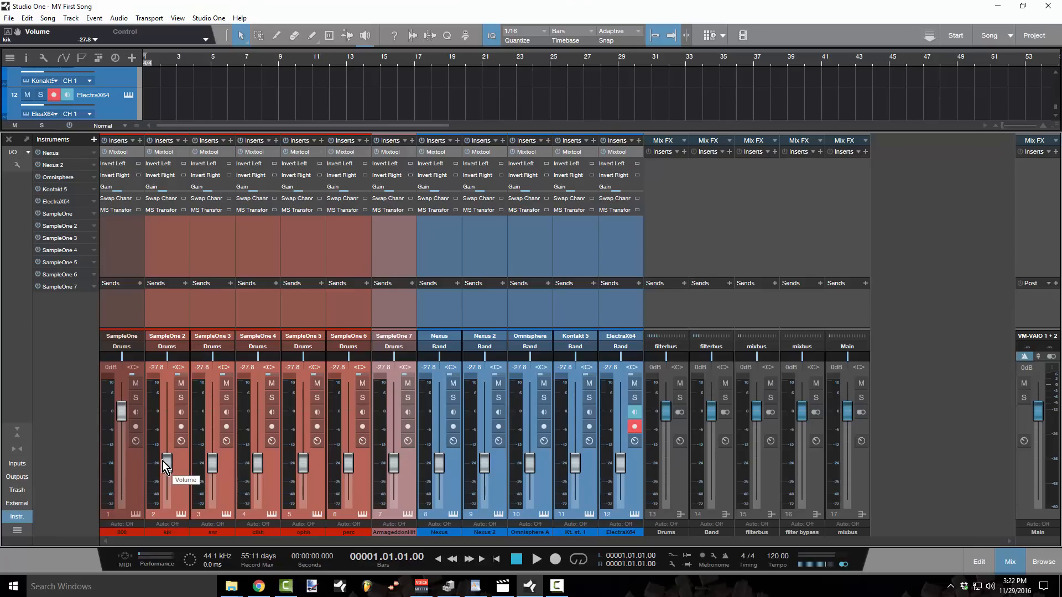
{"action": "left_click", "coordinate": [166, 463], "text": "ctrl"}
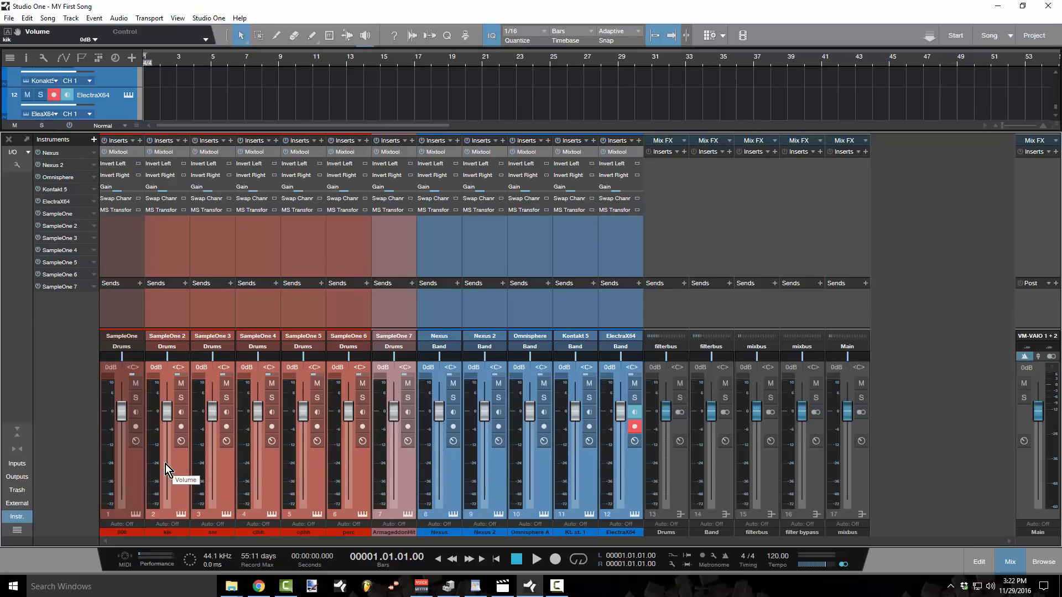
Lower the kik channel's fader alone to -25.0 dB and reset it to 0 dB
{"action": "left_click", "coordinate": [180, 477]}
{"action": "left_click", "coordinate": [161, 425]}
{"action": "left_click_drag", "start_coordinate": [162, 413], "coordinate": [161, 460]}
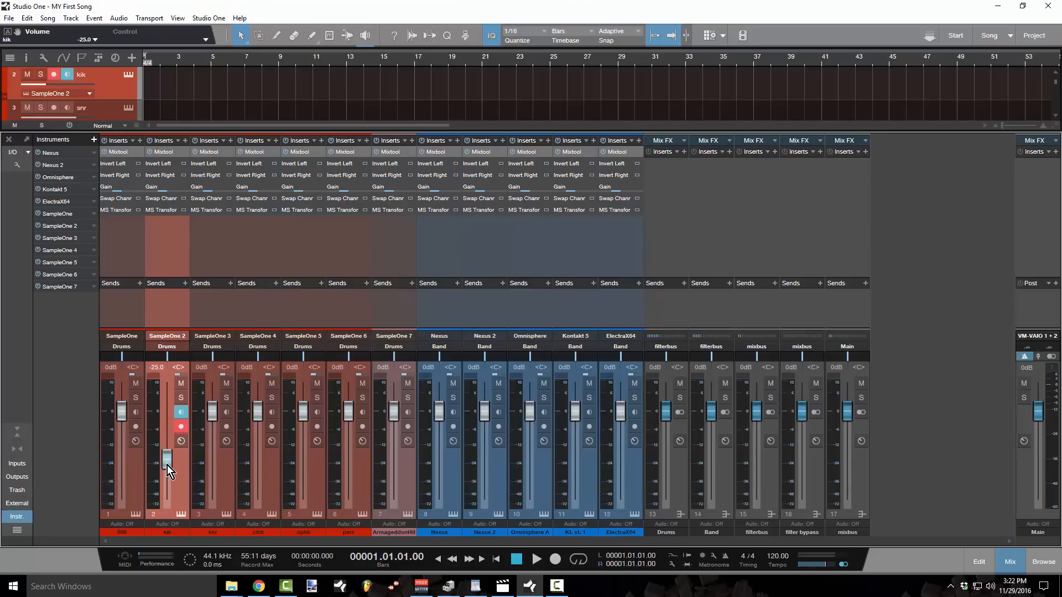
{"action": "left_click_drag", "start_coordinate": [167, 464], "coordinate": [157, 442]}
{"action": "left_click_drag", "start_coordinate": [161, 444], "coordinate": [167, 422]}
{"action": "left_click", "coordinate": [168, 421], "text": "alt"}
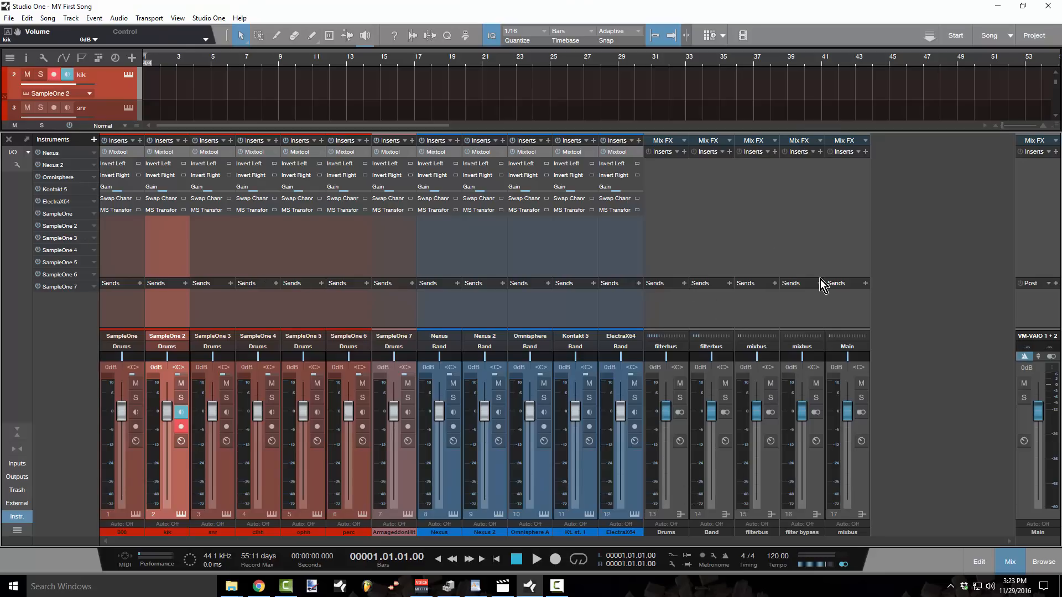
Add four FX channels to the mixer console
{"action": "right_click", "coordinate": [895, 373]}
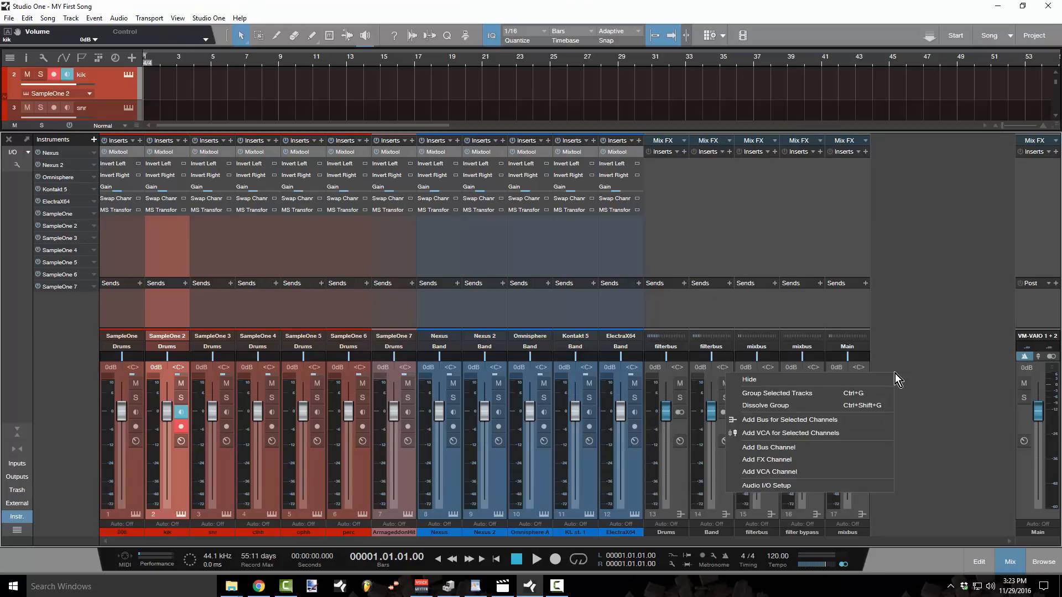
{"action": "left_click", "coordinate": [841, 466]}
{"action": "right_click", "coordinate": [947, 442]}
{"action": "left_click", "coordinate": [874, 515]}
{"action": "right_click", "coordinate": [970, 460]}
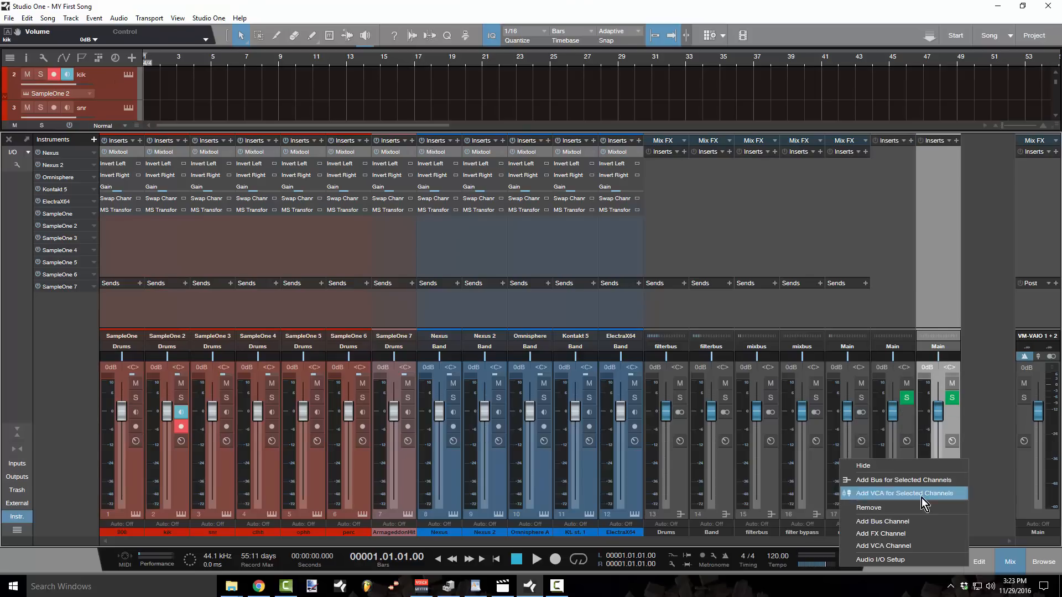
{"action": "left_click", "coordinate": [906, 528]}
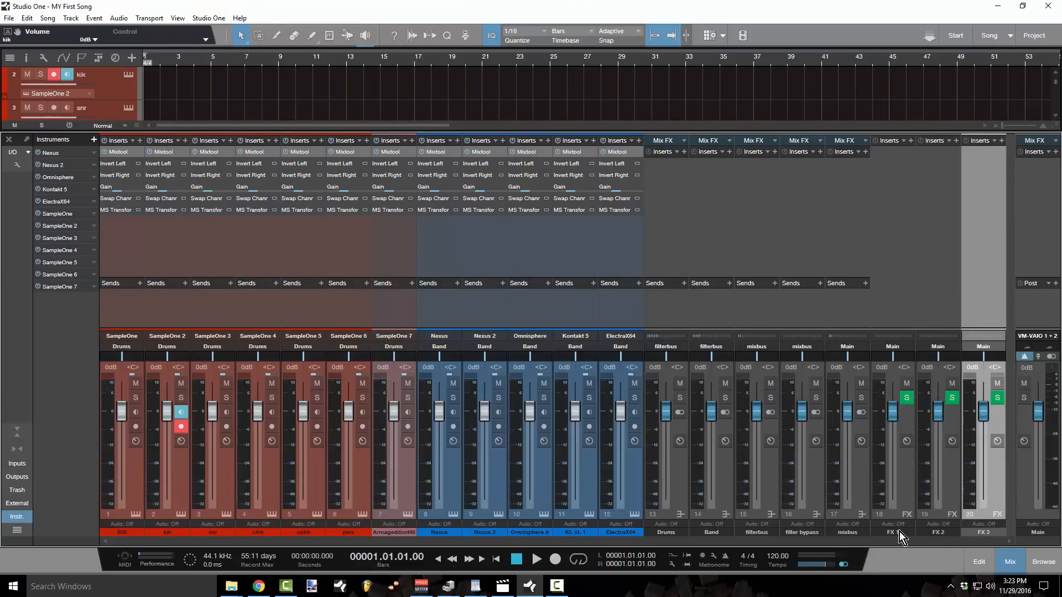
{"action": "right_click", "coordinate": [997, 483]}
{"action": "left_click", "coordinate": [948, 453]}
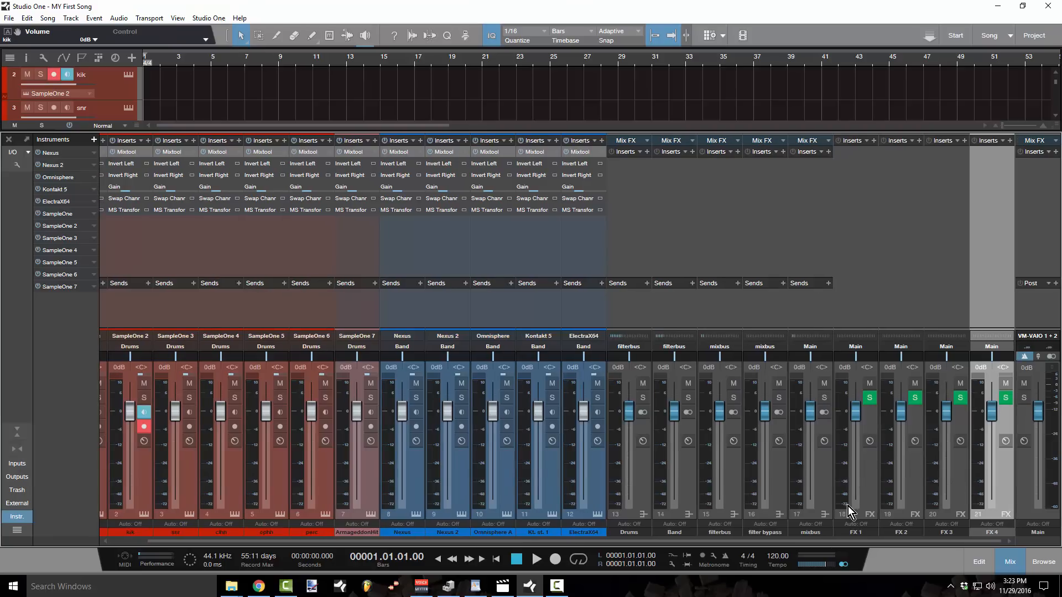
Select the four new FX channels and set the console to keep bus channels to the right
{"action": "left_click", "coordinate": [862, 493]}
{"action": "left_click", "coordinate": [1008, 491], "text": "shift"}
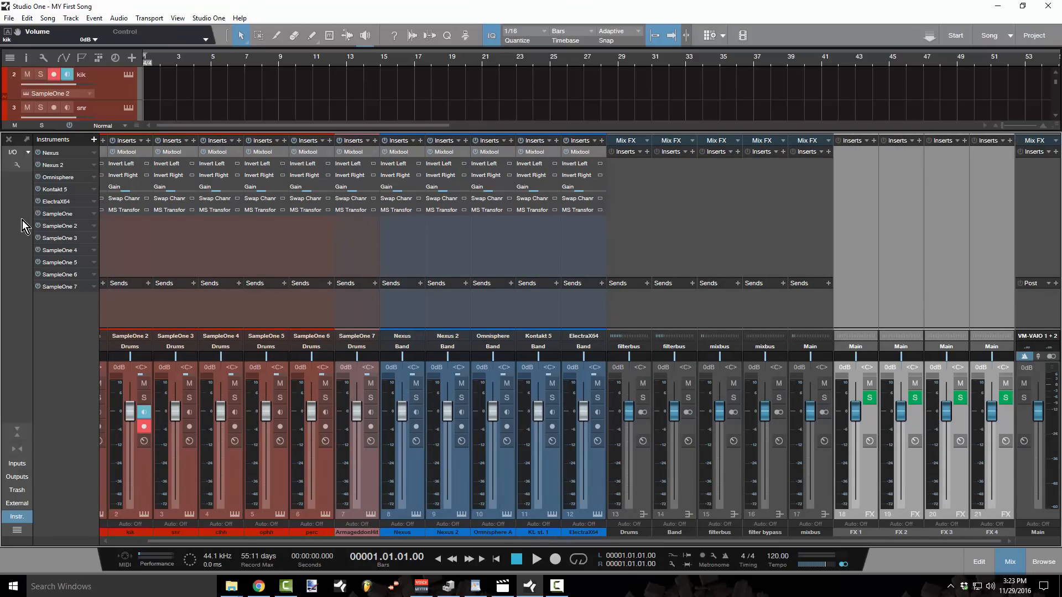
{"action": "left_click", "coordinate": [17, 166]}
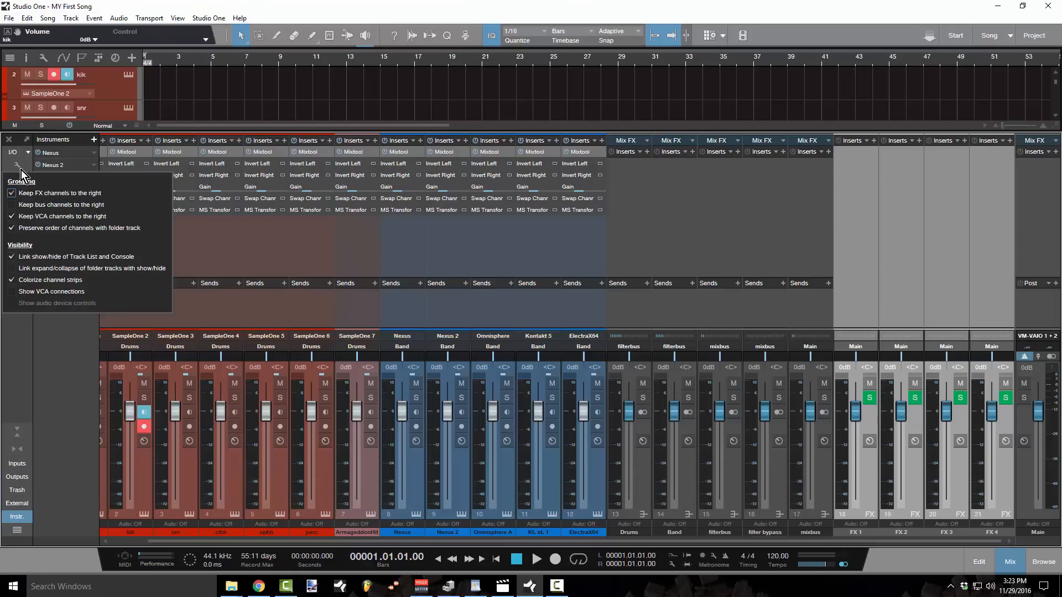
{"action": "left_click", "coordinate": [11, 204]}
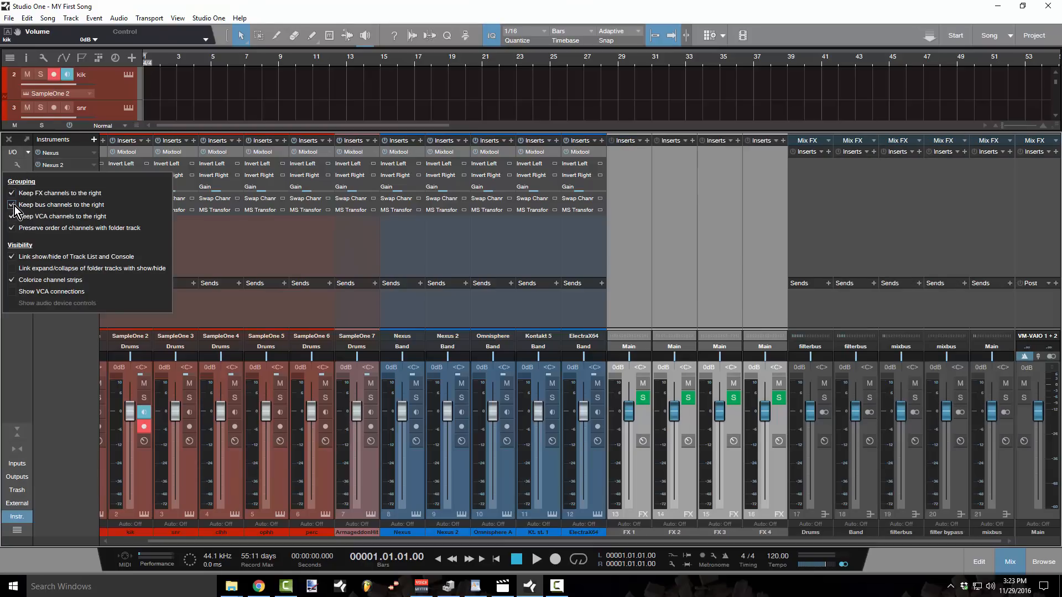
Color the FX 1 through FX 4 channels green
{"action": "left_click", "coordinate": [768, 476]}
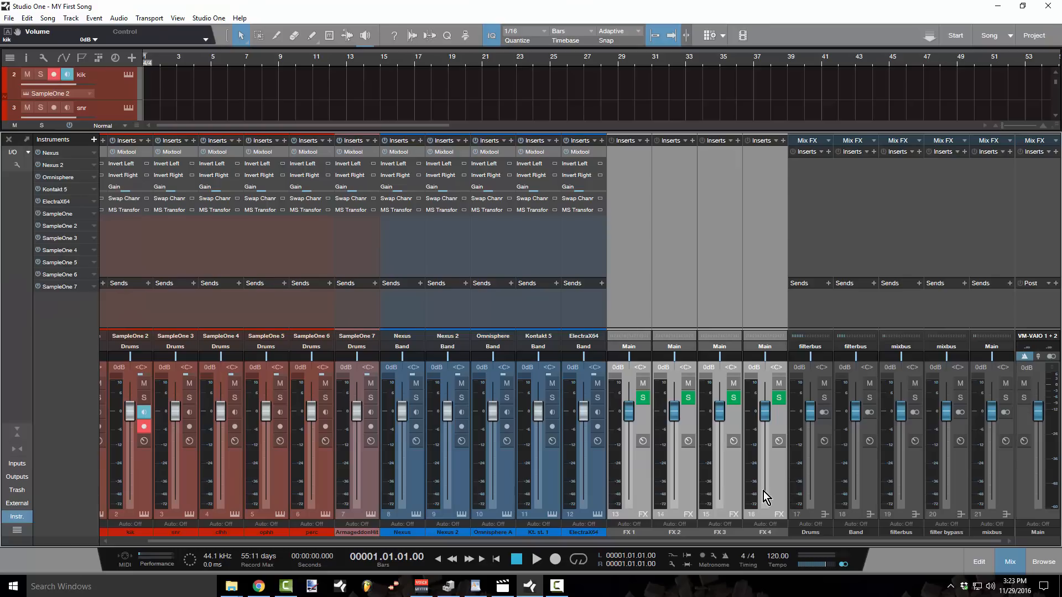
{"action": "left_click", "coordinate": [675, 532]}
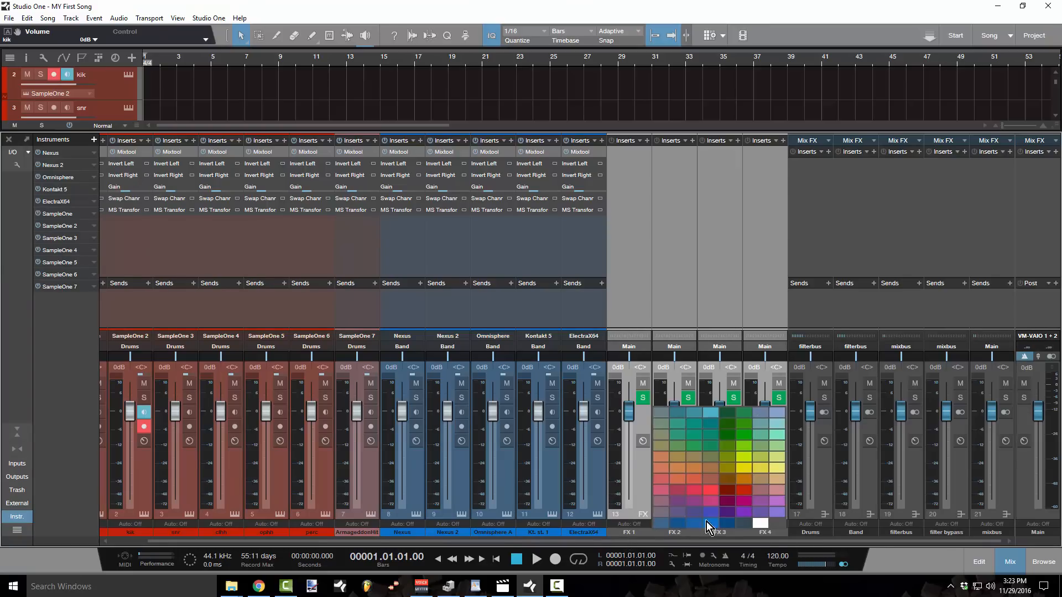
{"action": "left_click", "coordinate": [732, 434]}
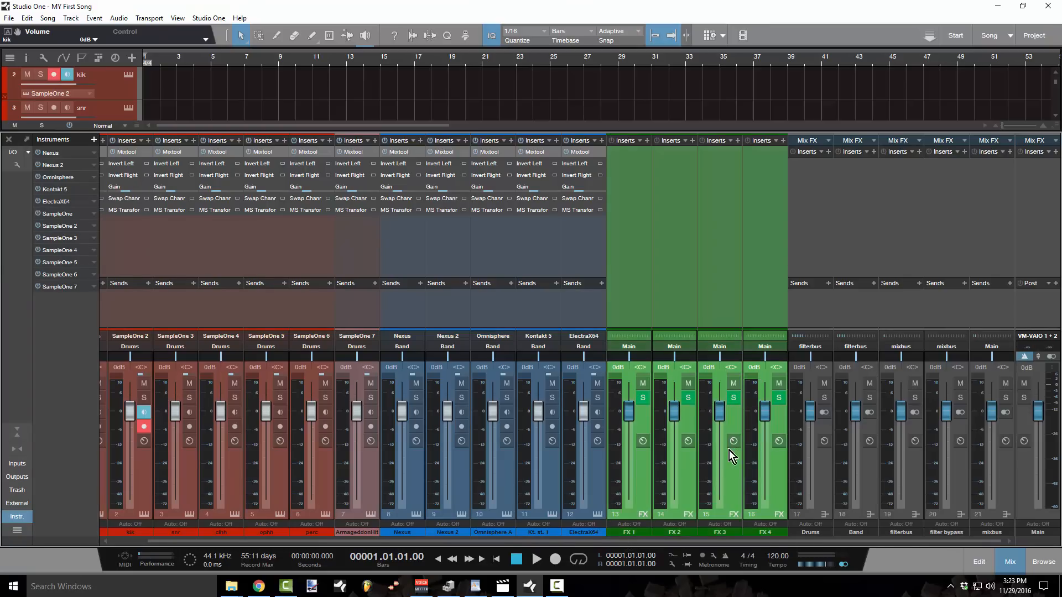
Color the Drums, Band, filterbus and filter bypass channels white and the mixbus channel dark red
{"action": "left_click", "coordinate": [824, 503]}
{"action": "left_click", "coordinate": [959, 497], "text": "shift"}
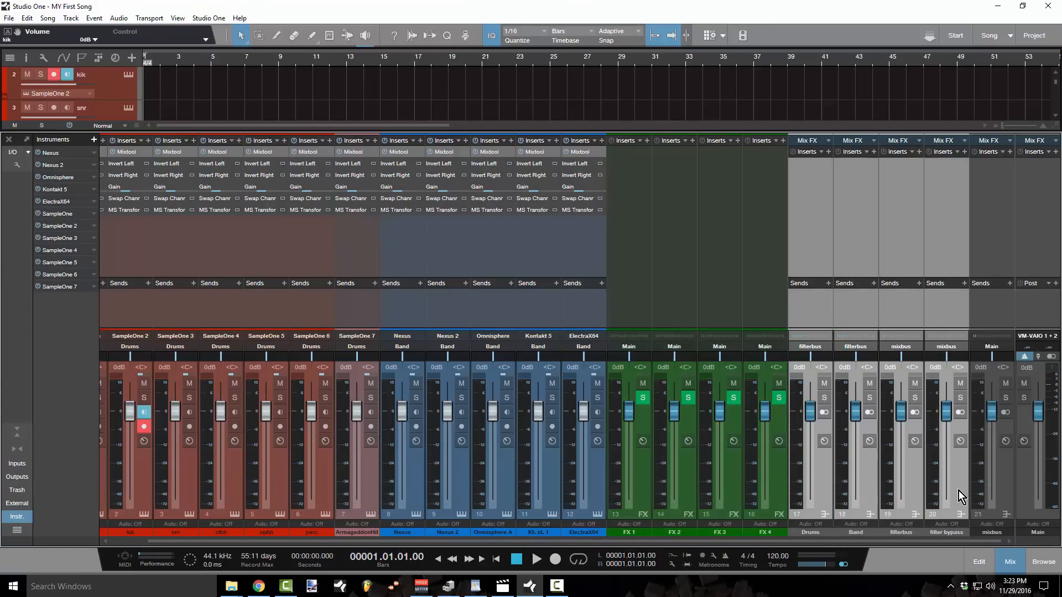
{"action": "left_click", "coordinate": [815, 532]}
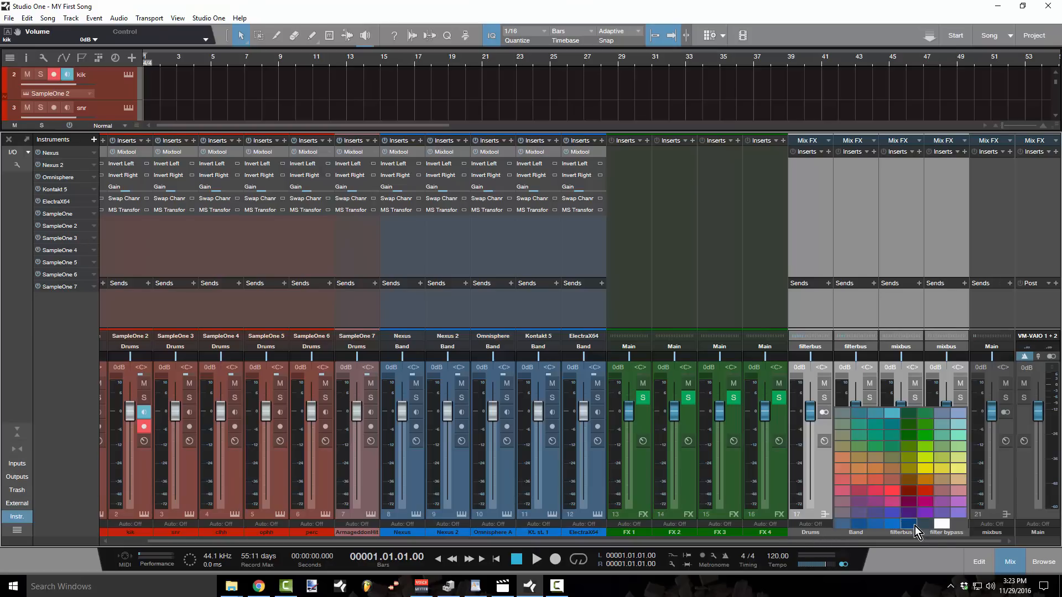
{"action": "left_click", "coordinate": [940, 526]}
{"action": "left_click", "coordinate": [1002, 517]}
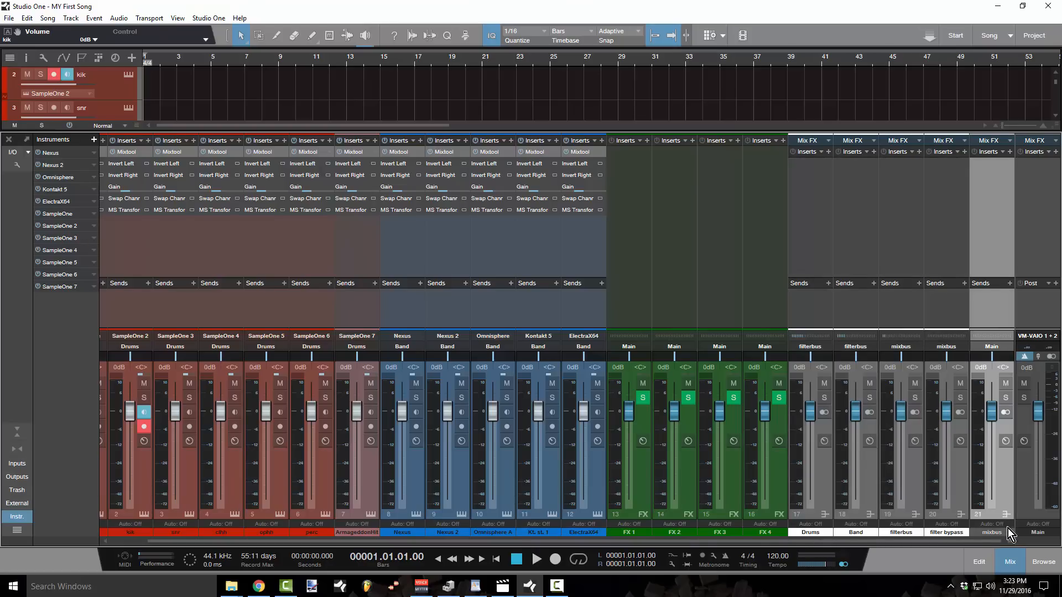
{"action": "left_click", "coordinate": [1008, 533]}
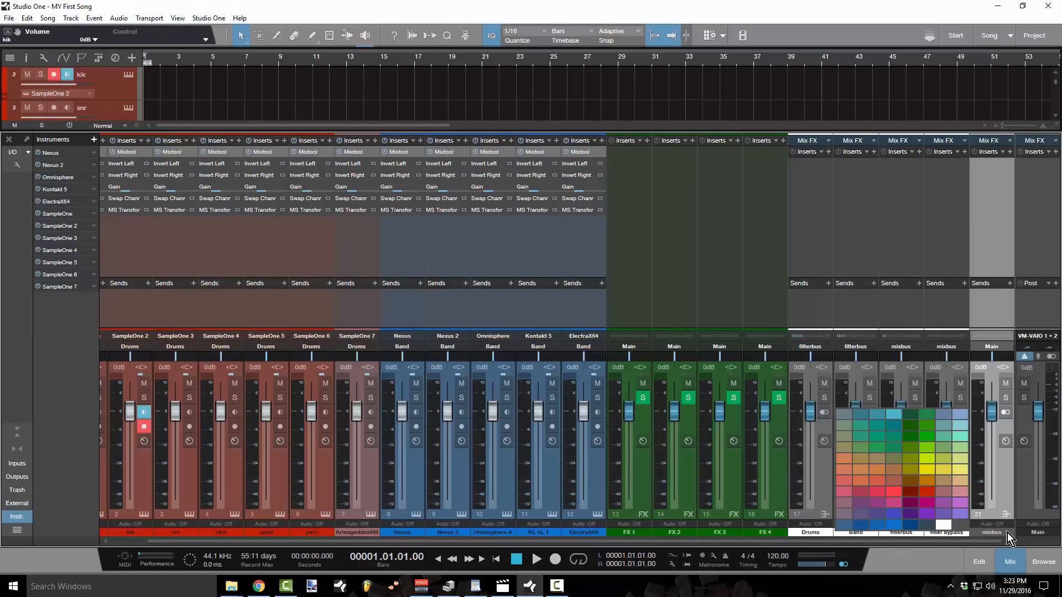
{"action": "left_click", "coordinate": [918, 495]}
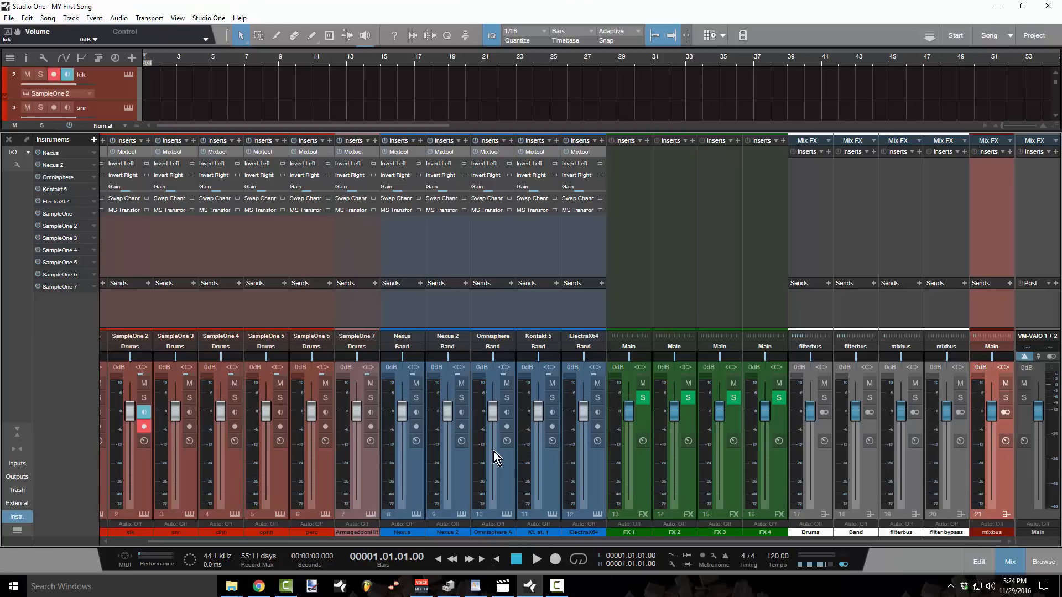
Insert the PreSonus Beat Delay effect on the FX 1 channel
{"action": "left_click", "coordinate": [649, 141]}
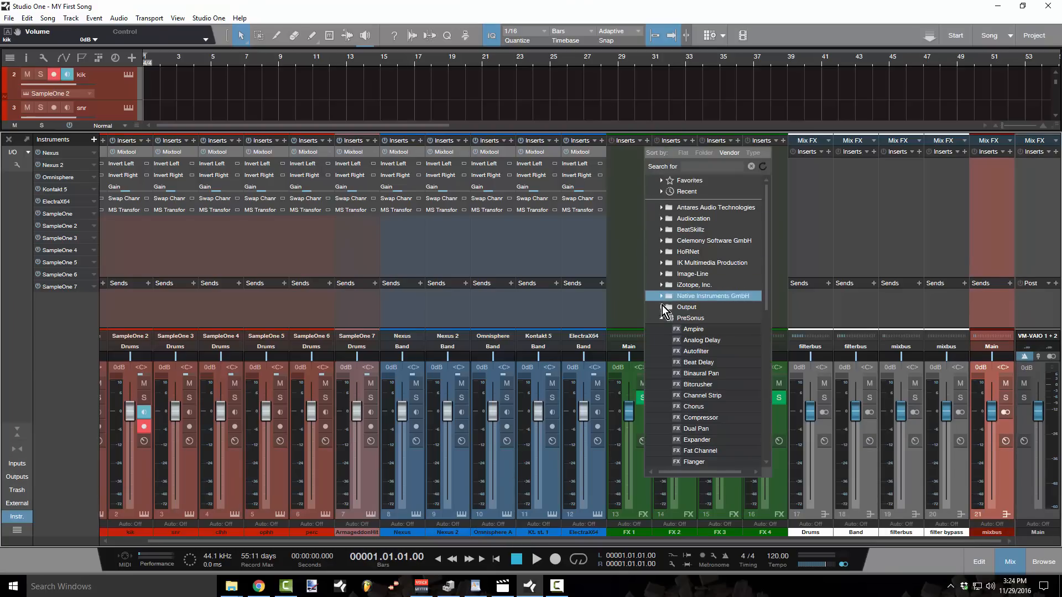
{"action": "scroll", "coordinate": [687, 401], "scroll_direction": "down", "scroll_amount": 3}
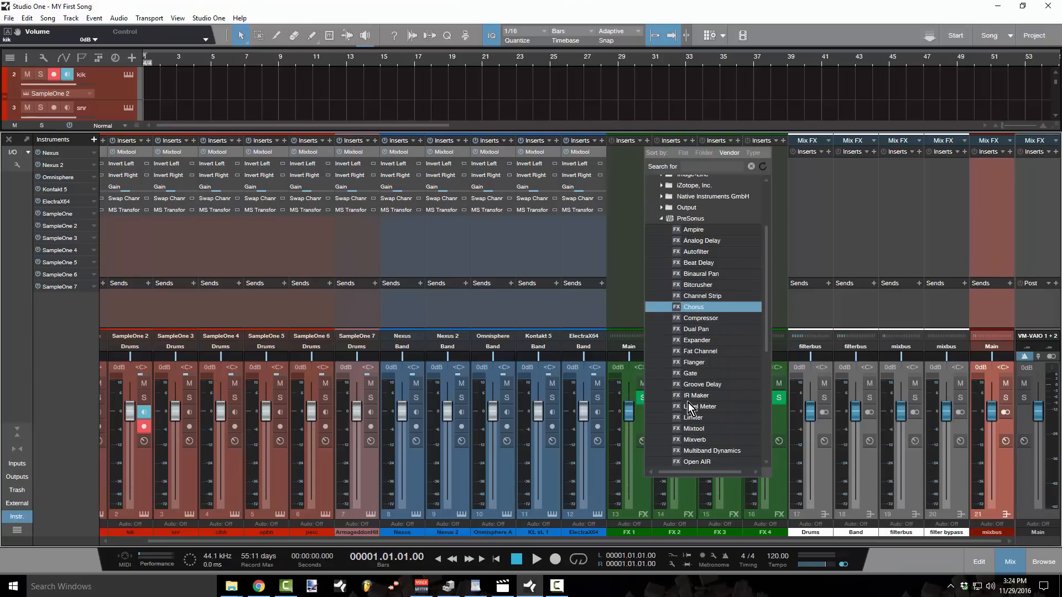
{"action": "scroll", "coordinate": [714, 368], "scroll_direction": "up", "scroll_amount": 2}
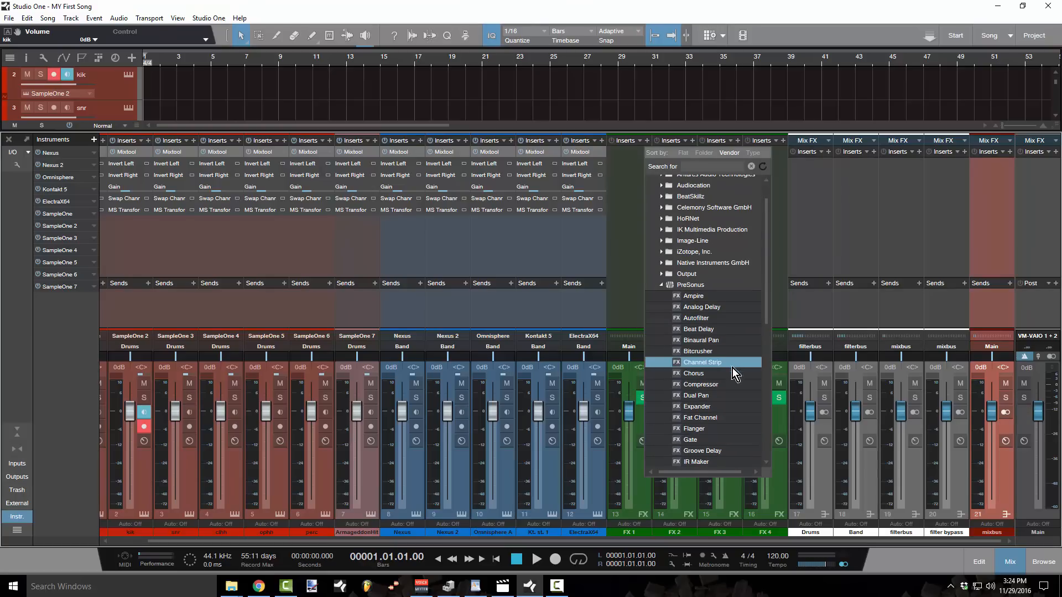
{"action": "left_click", "coordinate": [708, 331]}
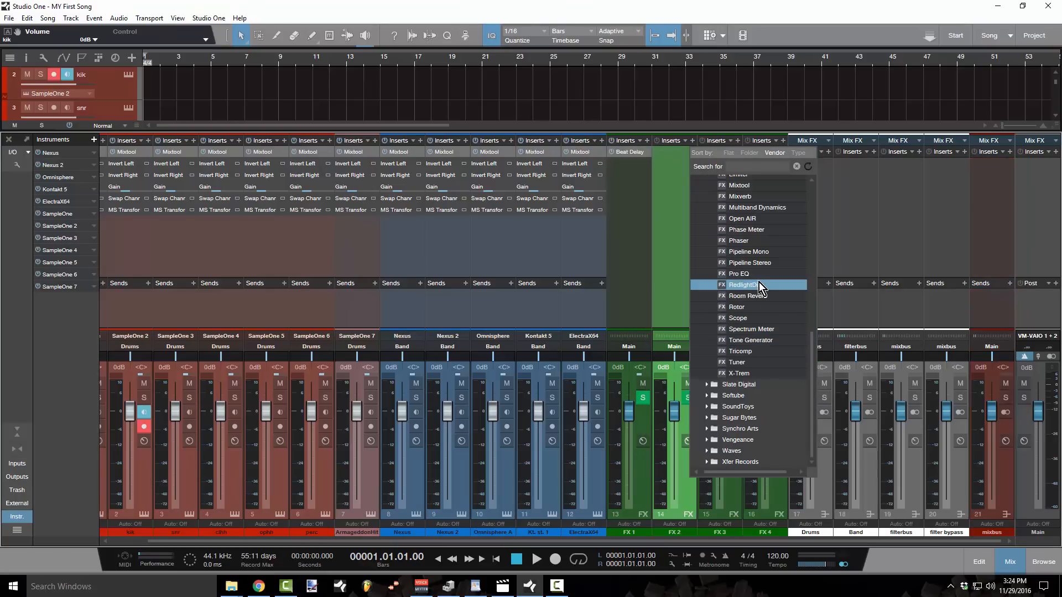
Insert the PreSonus Room Reverb effect on the FX 2 and FX 3 channels
{"action": "left_click", "coordinate": [768, 296]}
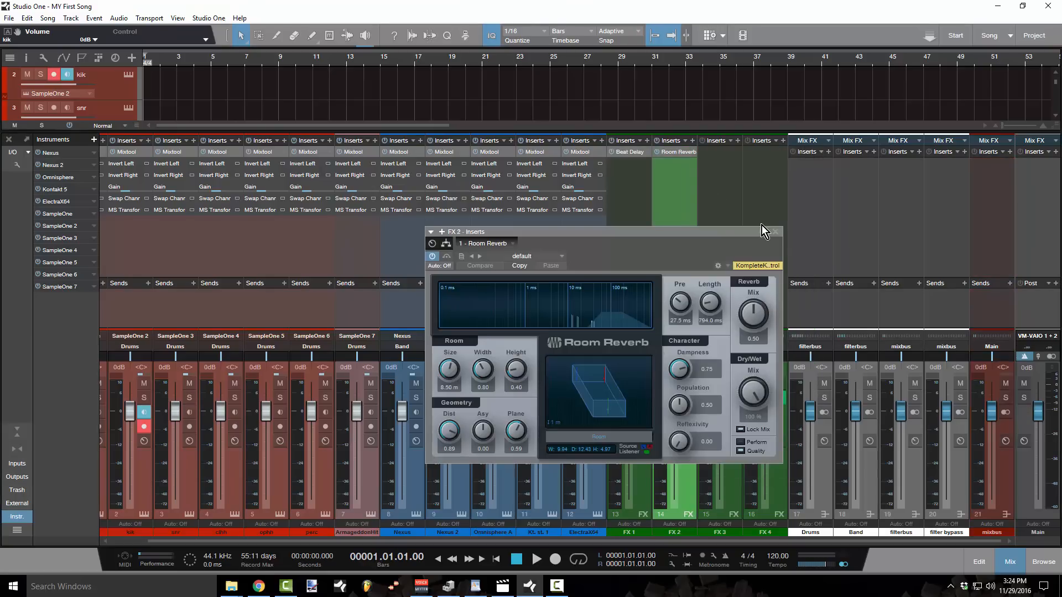
{"action": "left_click", "coordinate": [775, 232]}
{"action": "left_click", "coordinate": [737, 141]}
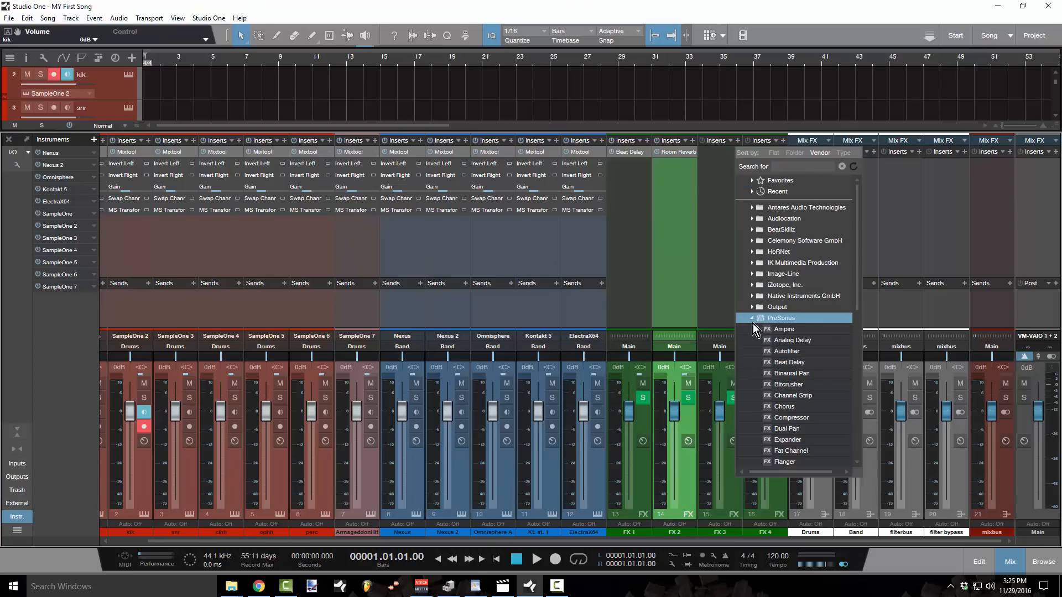
{"action": "scroll", "coordinate": [811, 398], "scroll_direction": "down", "scroll_amount": 6}
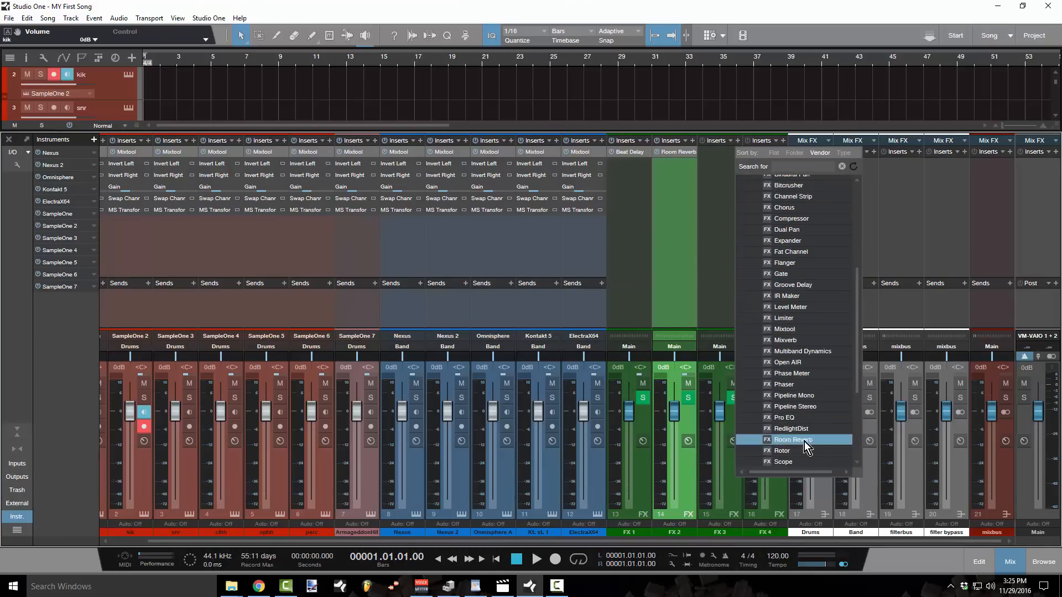
{"action": "scroll", "coordinate": [812, 415], "scroll_direction": "down", "scroll_amount": 2}
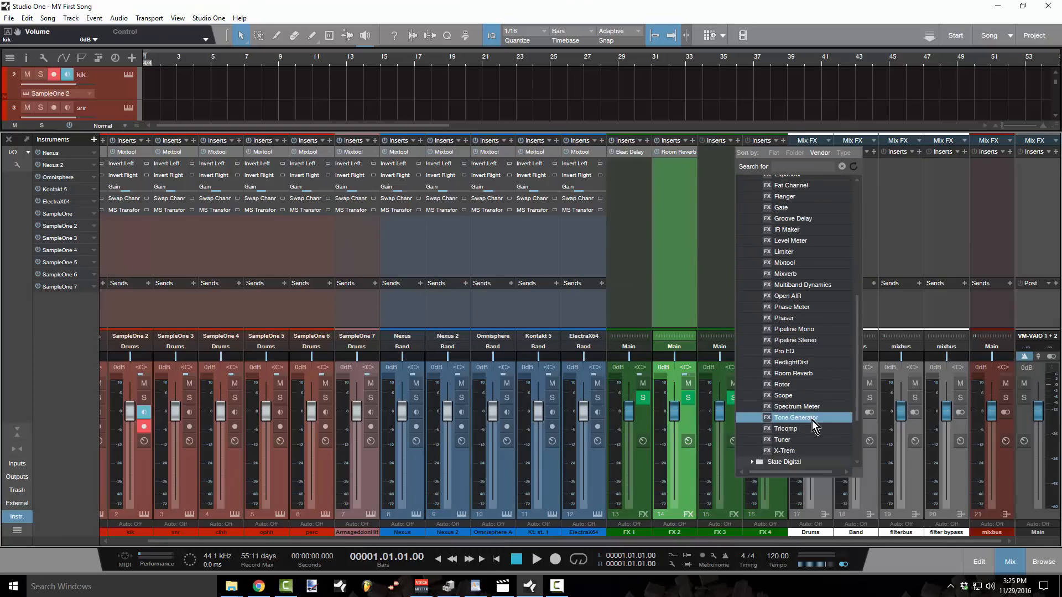
{"action": "left_click", "coordinate": [814, 375]}
{"action": "left_click", "coordinate": [776, 232]}
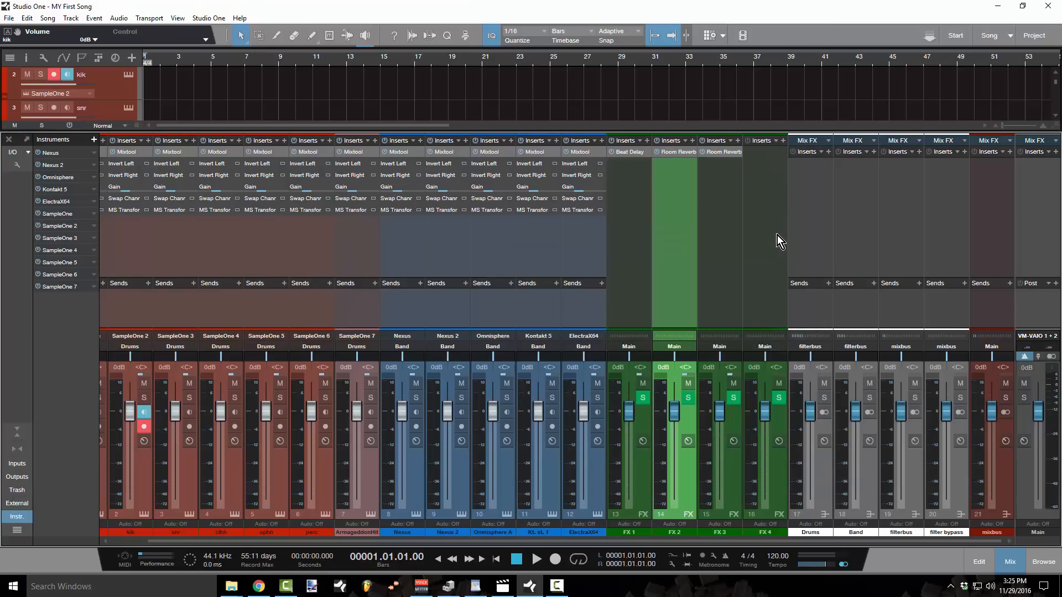
Insert the PreSonus Beat Delay effect on the FX 4 channel
{"action": "left_click", "coordinate": [781, 141]}
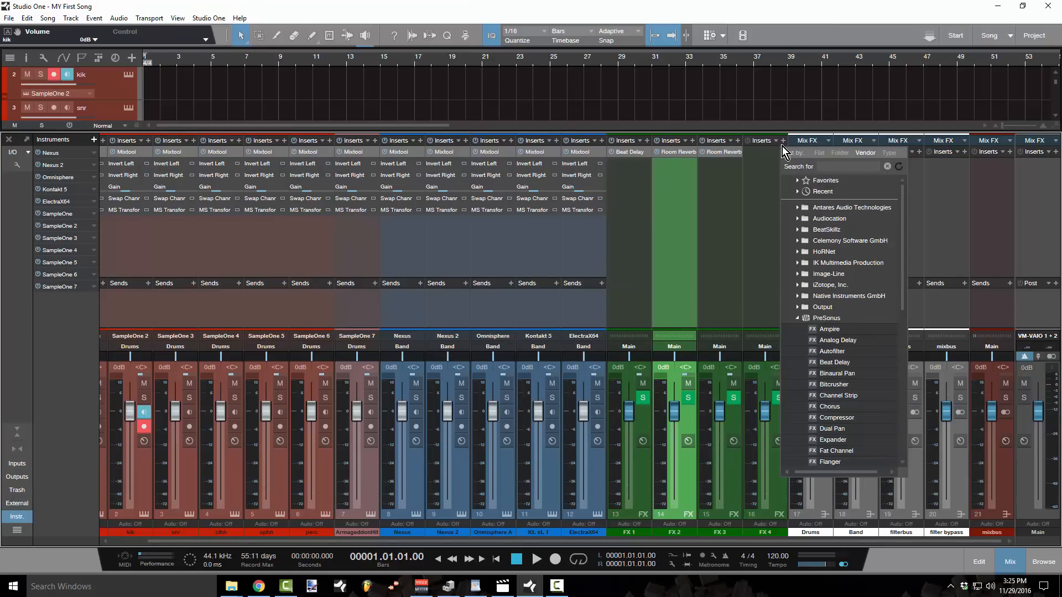
{"action": "scroll", "coordinate": [869, 412], "scroll_direction": "down", "scroll_amount": 1}
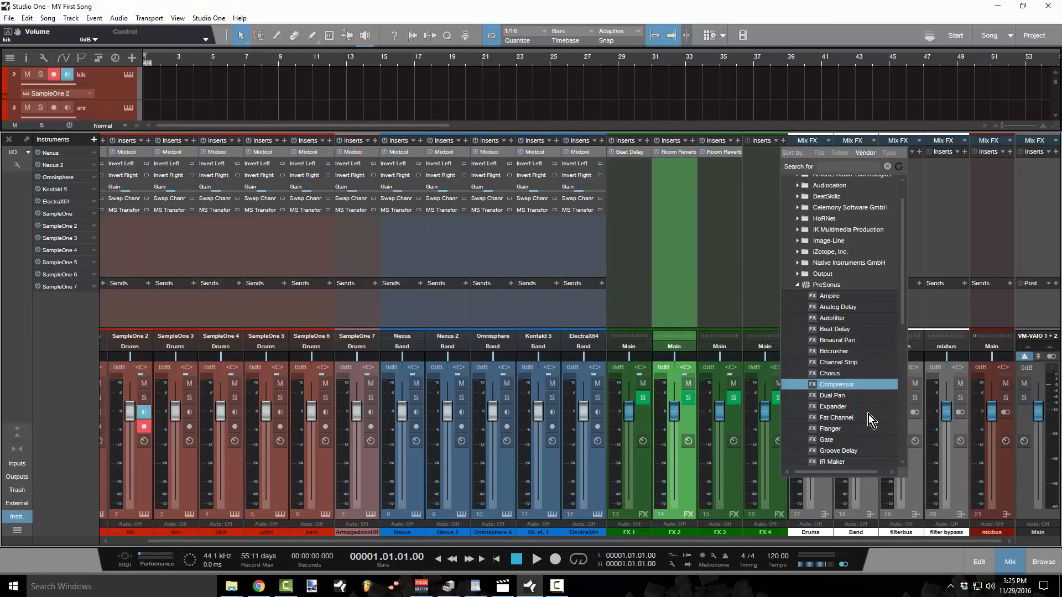
{"action": "scroll", "coordinate": [857, 434], "scroll_direction": "down", "scroll_amount": 2}
{"action": "scroll", "coordinate": [852, 450], "scroll_direction": "up", "scroll_amount": 1}
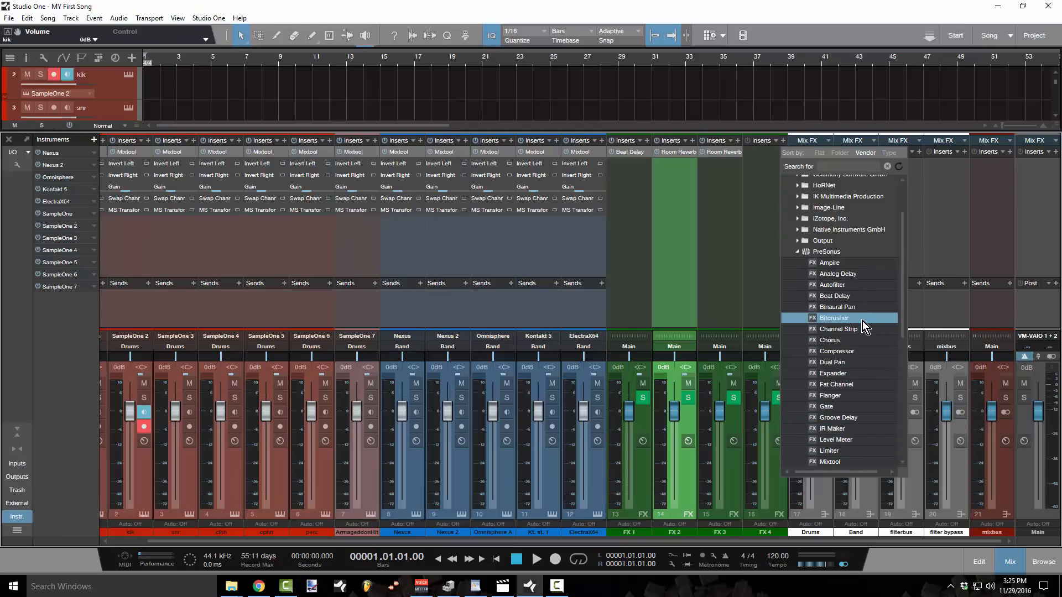
{"action": "left_click", "coordinate": [861, 297]}
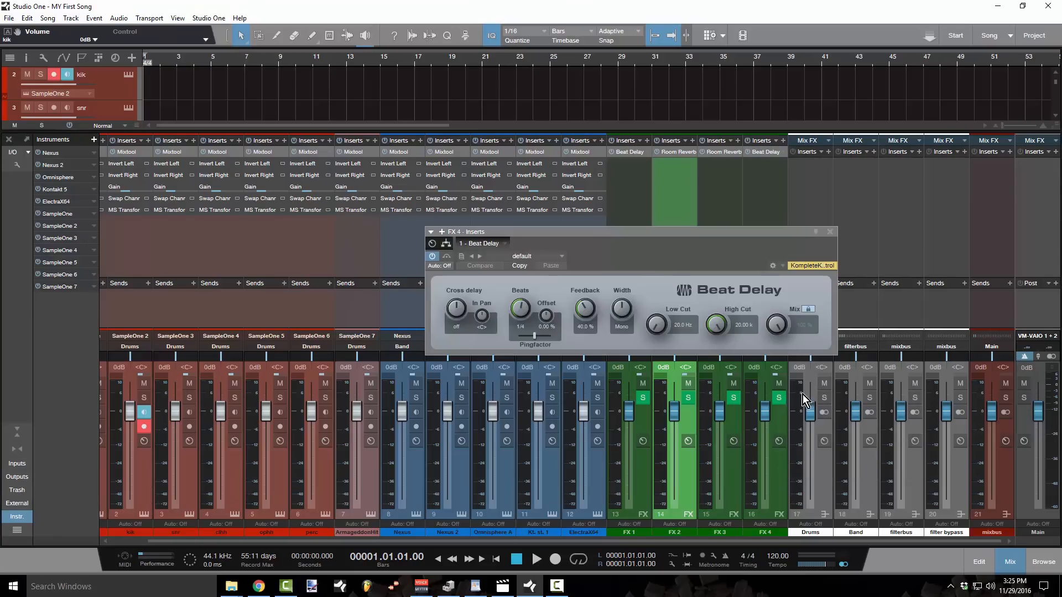
Set FX 4's Beat Delay to 1/8 beats, PingPong width and 36.0% feedback, and move the FX 4 channel directly after FX 1
{"action": "mouse_move", "coordinate": [521, 310]}
{"action": "left_mouse_down"}
{"action": "mouse_move", "coordinate": [521, 278]}
{"action": "mouse_move", "coordinate": [525, 320]}
{"action": "left_mouse_up"}
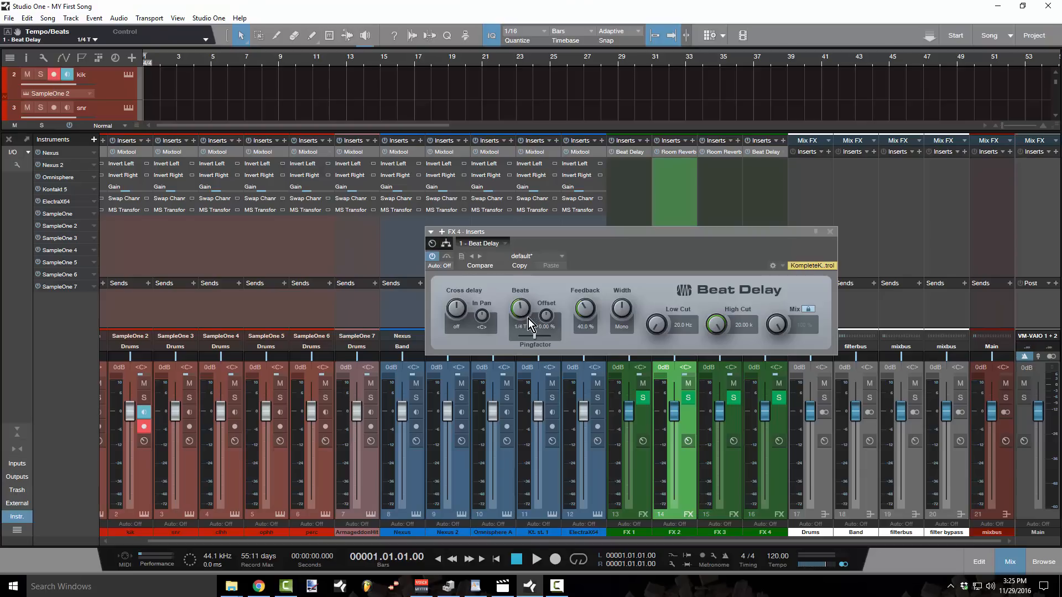
{"action": "scroll", "coordinate": [521, 308], "scroll_direction": "down", "scroll_amount": 1}
{"action": "left_click_drag", "start_coordinate": [624, 314], "coordinate": [646, 408]}
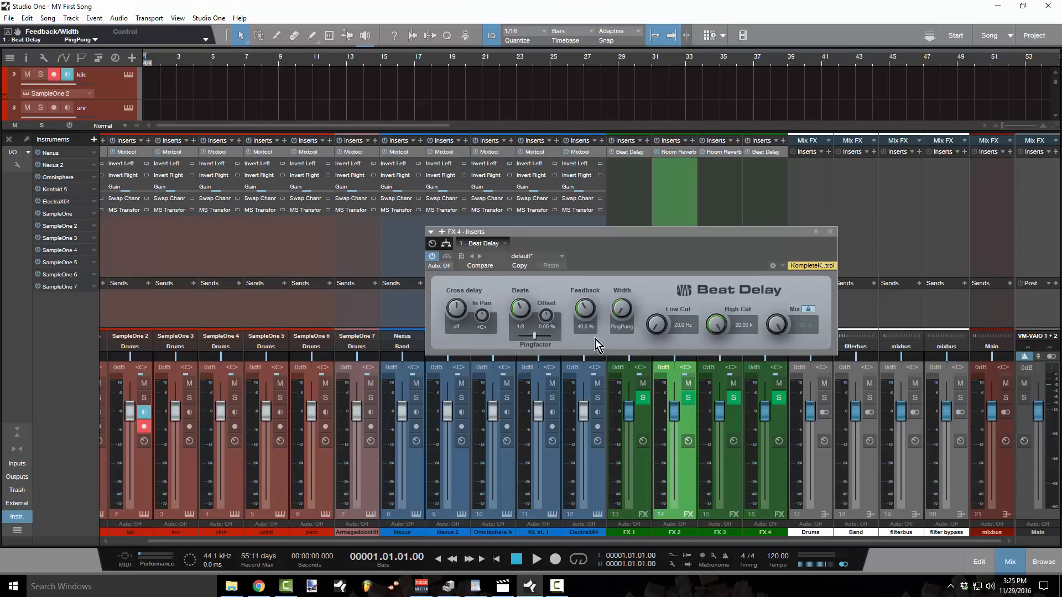
{"action": "scroll", "coordinate": [591, 313], "scroll_direction": "down", "scroll_amount": 4}
{"action": "left_click", "coordinate": [830, 232]}
{"action": "left_click_drag", "start_coordinate": [772, 463], "coordinate": [674, 462]}
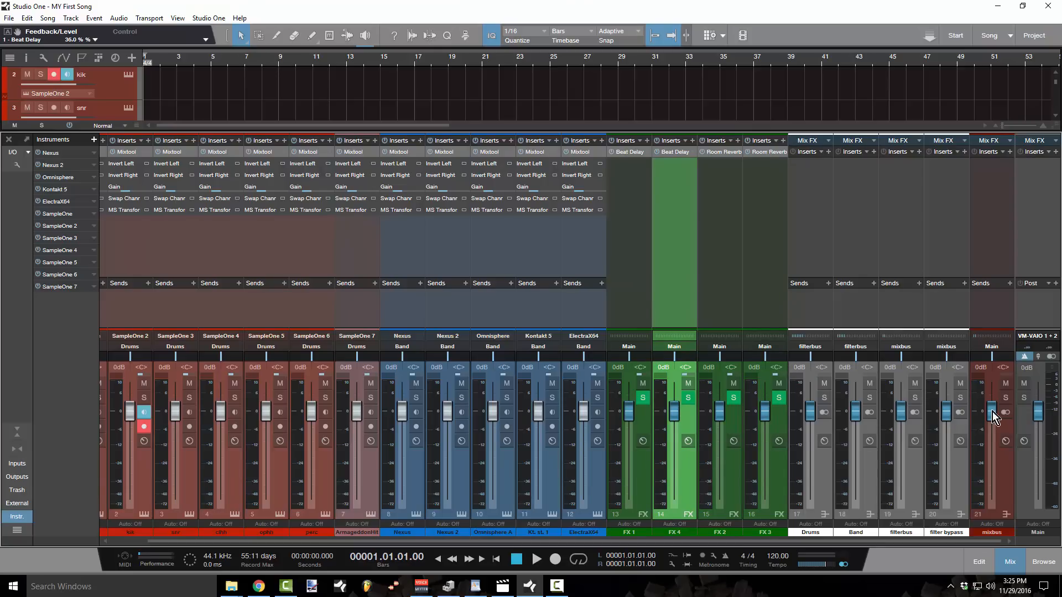
Route the outputs of FX 1, FX 4, FX 2 and FX 3 together to the filterbus
{"action": "left_click", "coordinate": [645, 484]}
{"action": "left_click", "coordinate": [770, 492], "text": "shift"}
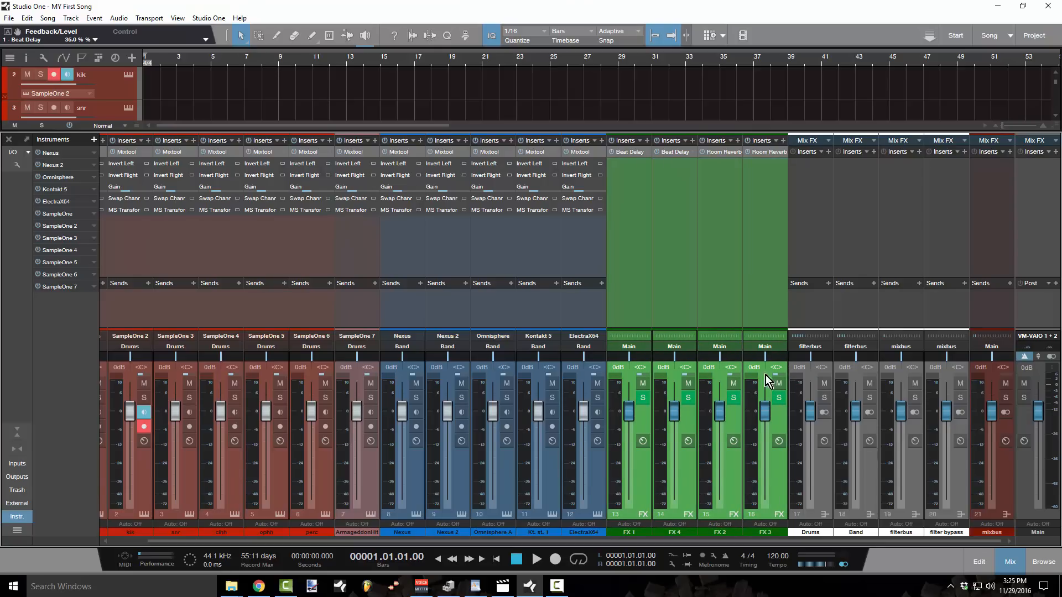
{"action": "left_click", "coordinate": [765, 348]}
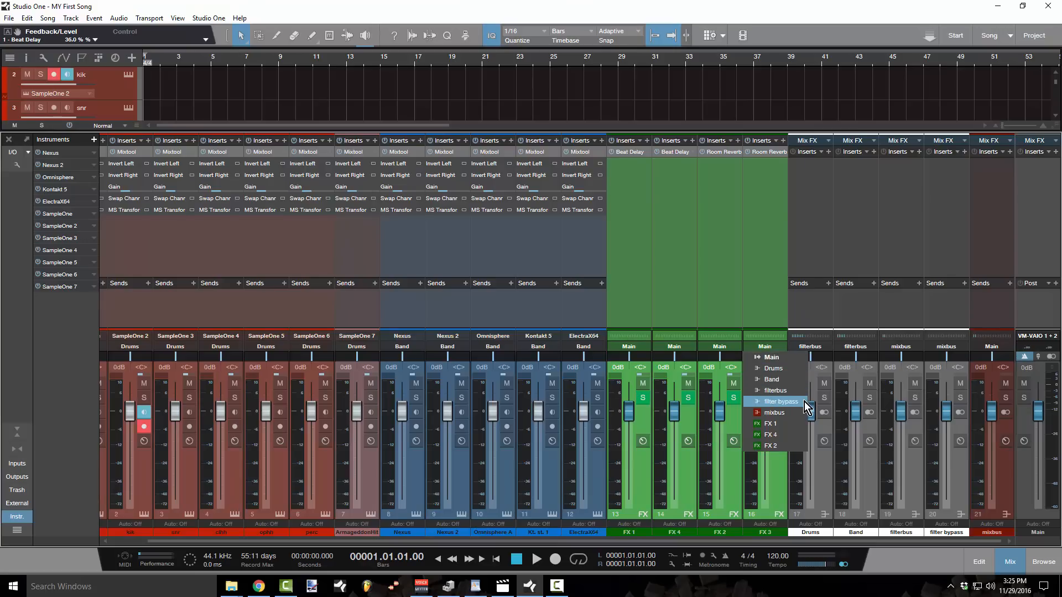
{"action": "left_click", "coordinate": [776, 475]}
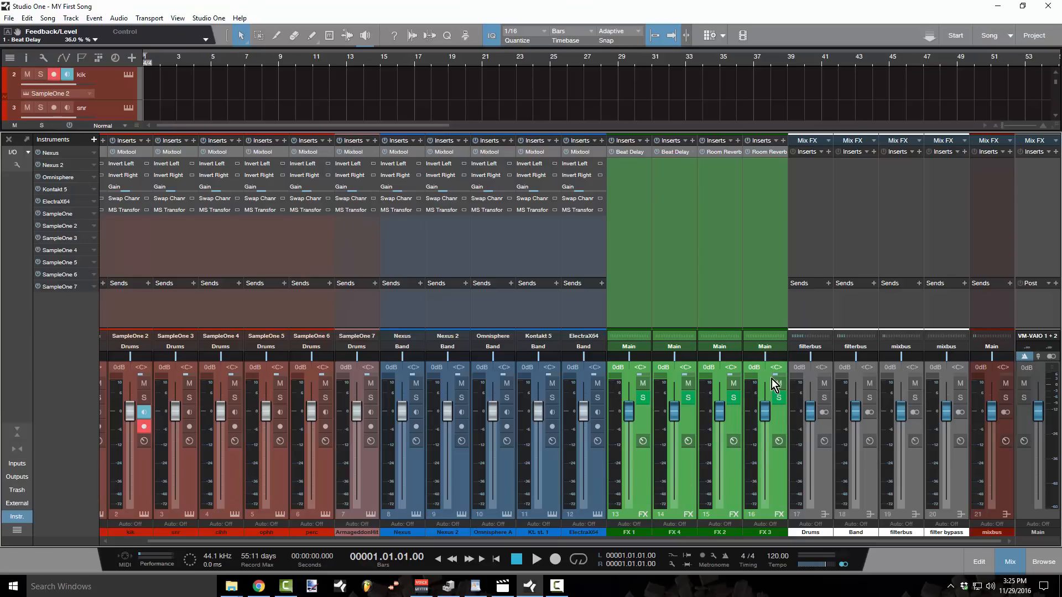
{"action": "left_click", "coordinate": [778, 347]}
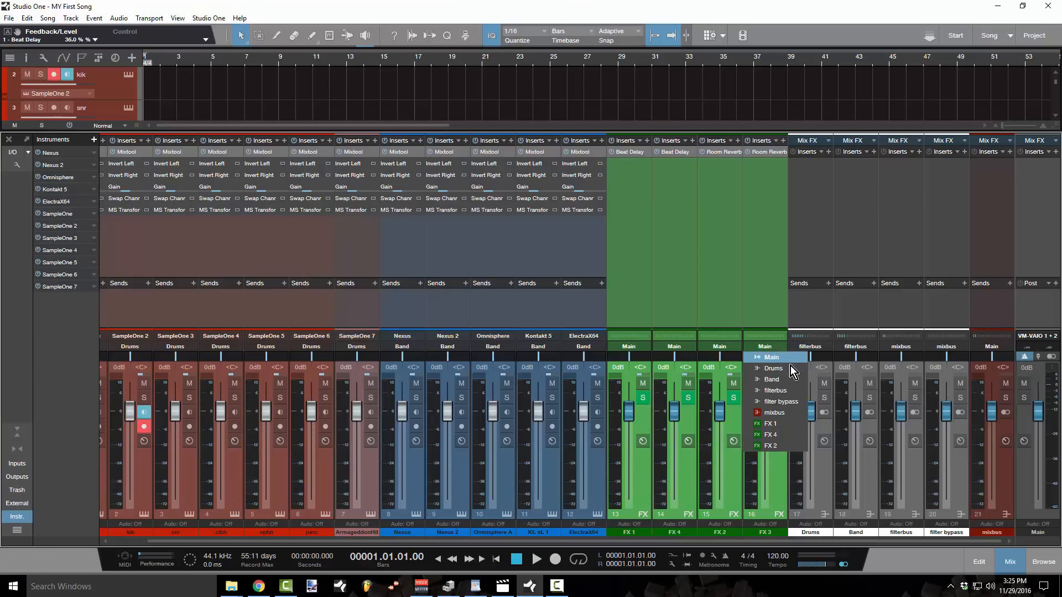
{"action": "left_click", "coordinate": [795, 393]}
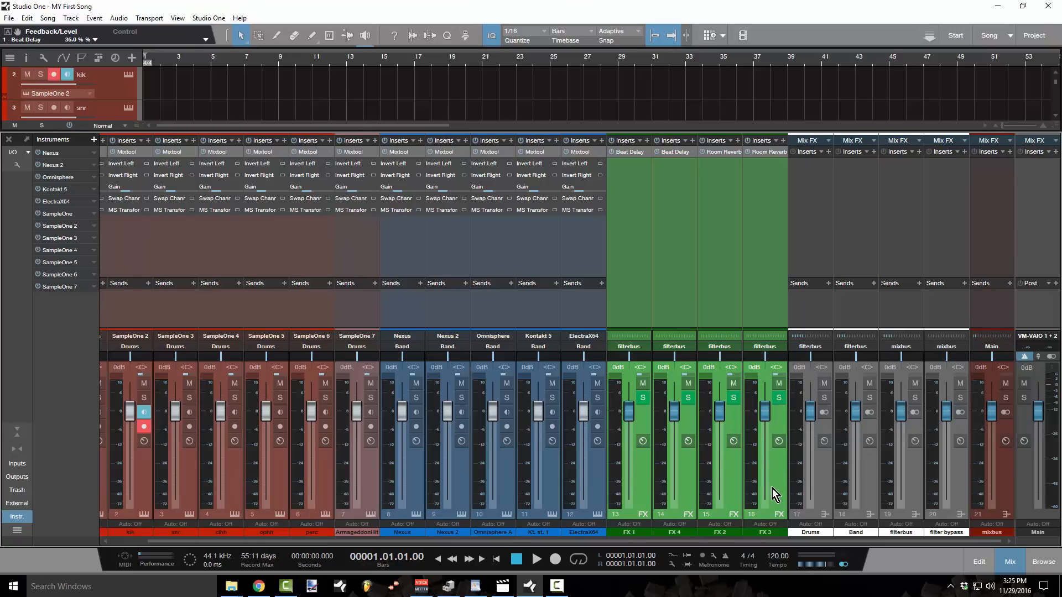
{"action": "left_click", "coordinate": [771, 512]}
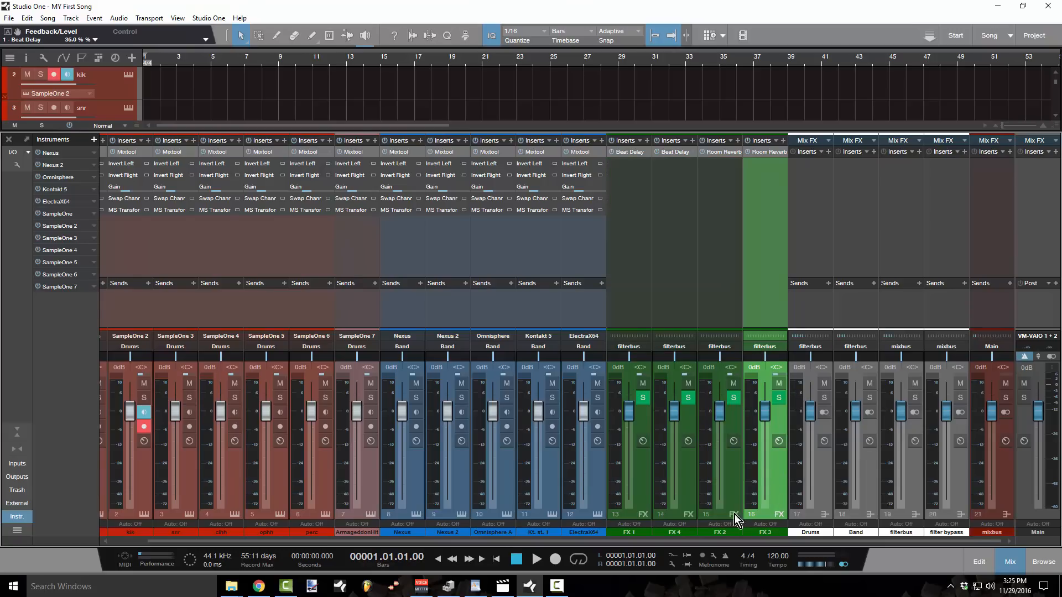
Rename FX 1 as delay, FX 4 as ping pong, FX 2 as hall and FX 3 as drum
{"action": "left_click", "coordinate": [630, 534]}
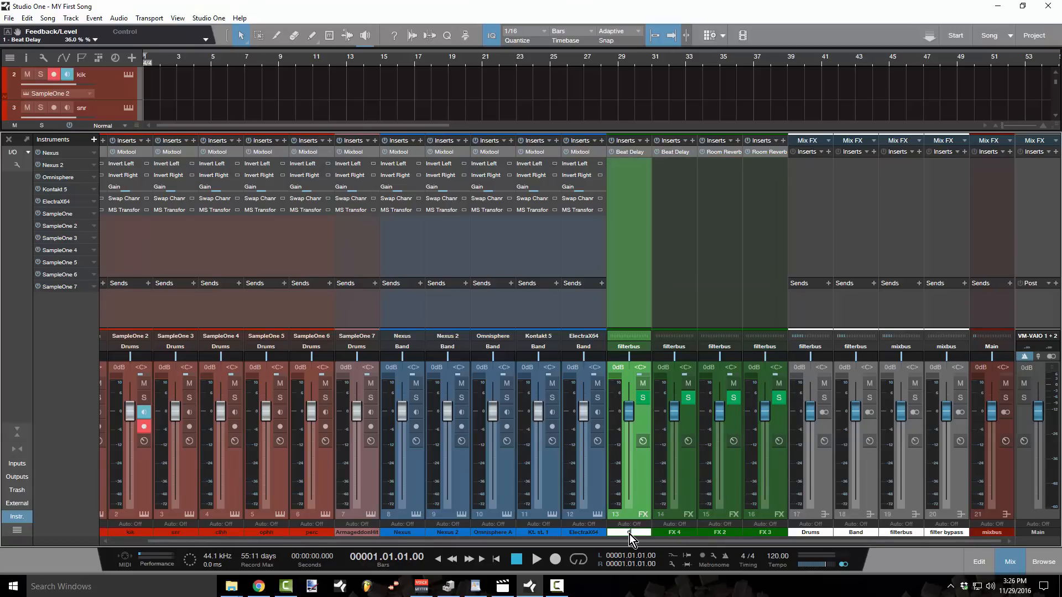
{"action": "type", "text": "delay"}
{"action": "left_click", "coordinate": [672, 535]}
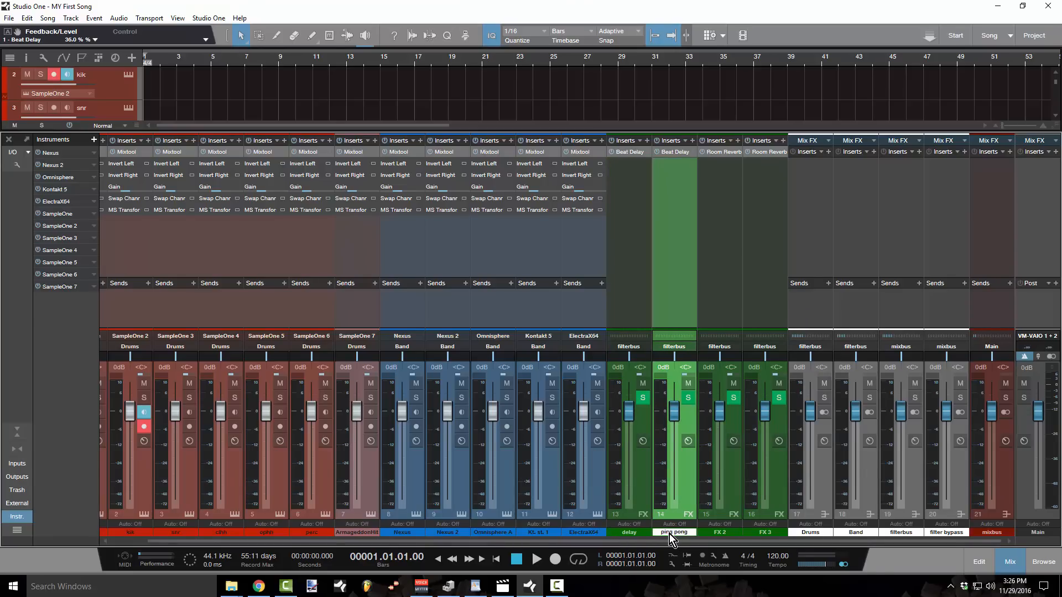
{"action": "type", "text": "ping pong"}
{"action": "left_click", "coordinate": [725, 531]}
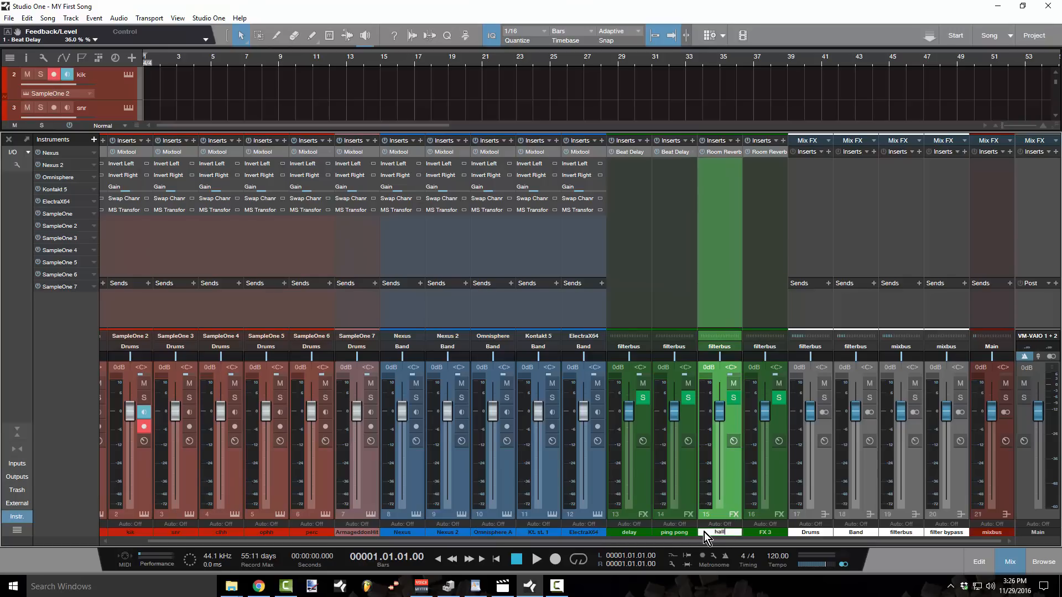
{"action": "key", "text": "Tab"}
{"action": "type", "text": "drum"}
{"action": "key", "text": "Tab"}
Load the Concert Hall preset from the Send FX folder into the hall channel's Room Reverb
{"action": "left_click", "coordinate": [728, 151]}
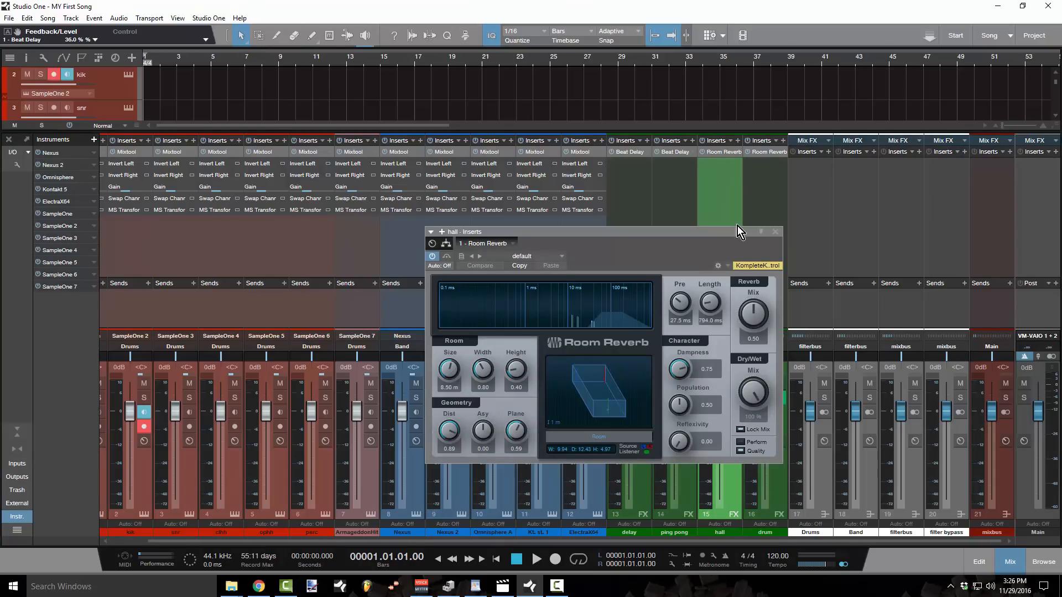
{"action": "left_click", "coordinate": [559, 258]}
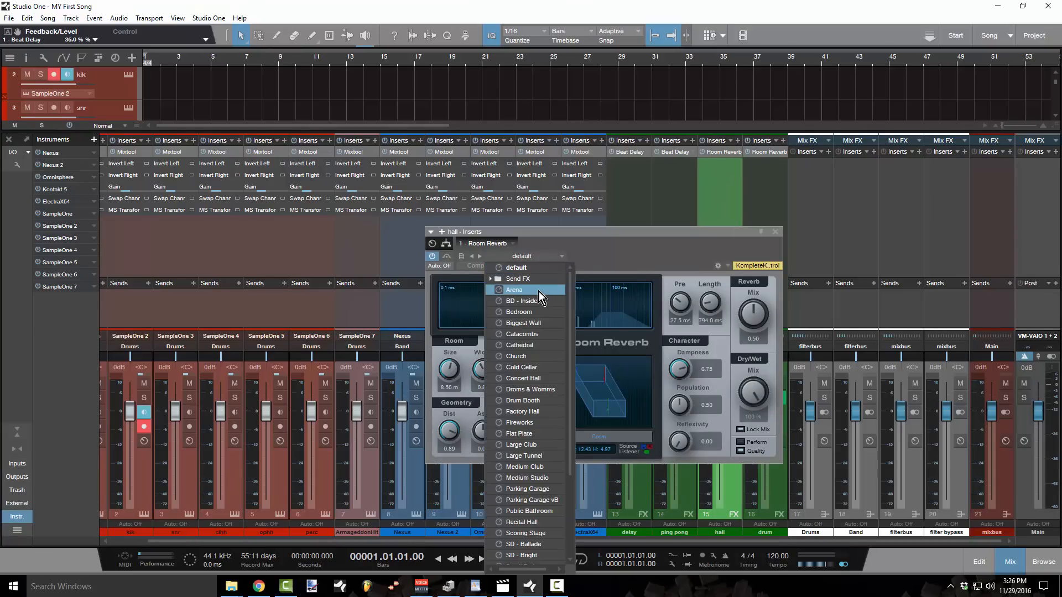
{"action": "left_click", "coordinate": [489, 281]}
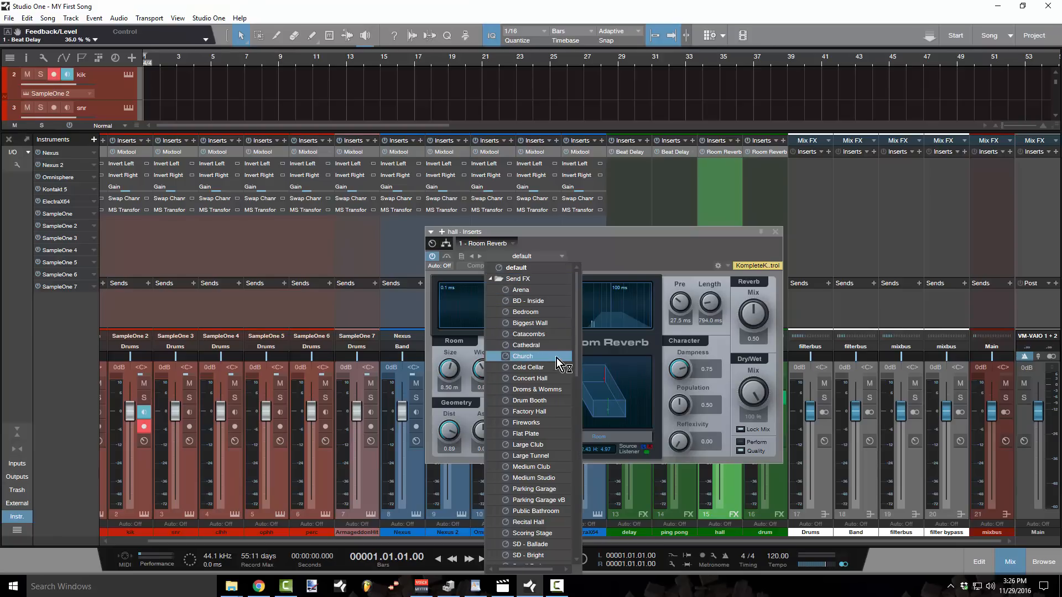
{"action": "left_click", "coordinate": [553, 379]}
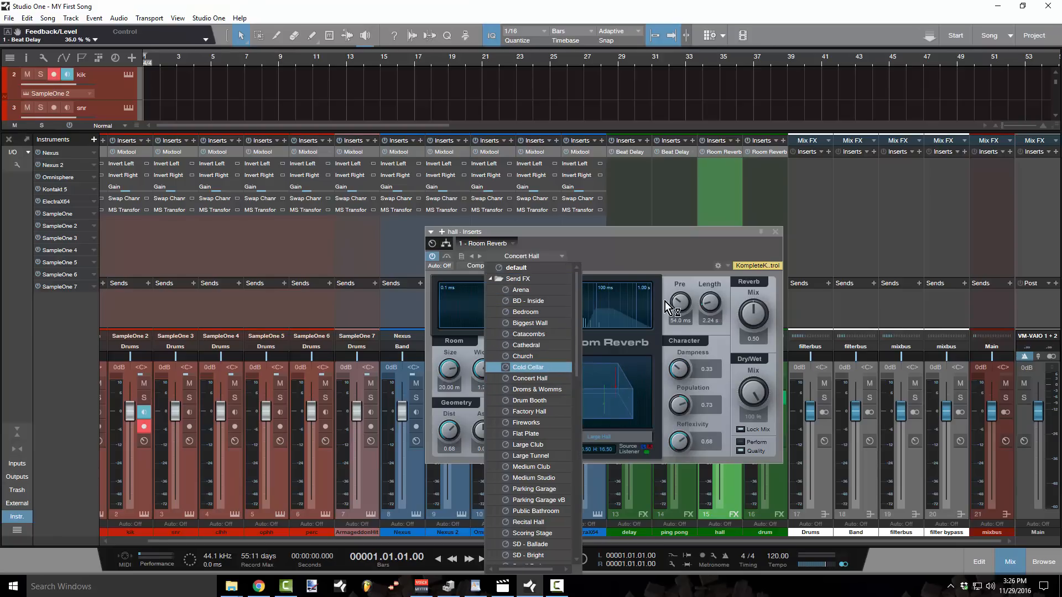
{"action": "left_click", "coordinate": [655, 251]}
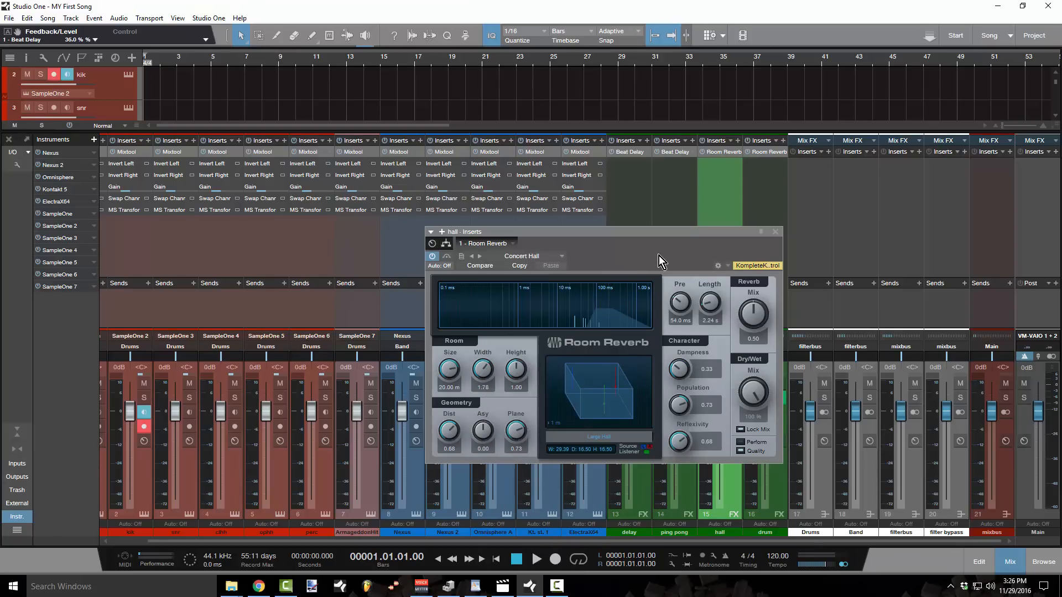
{"action": "left_click", "coordinate": [776, 232]}
Load the Send FX preset SD - Bright into the drum channel's Room Reverb and save the song
{"action": "left_click", "coordinate": [770, 152]}
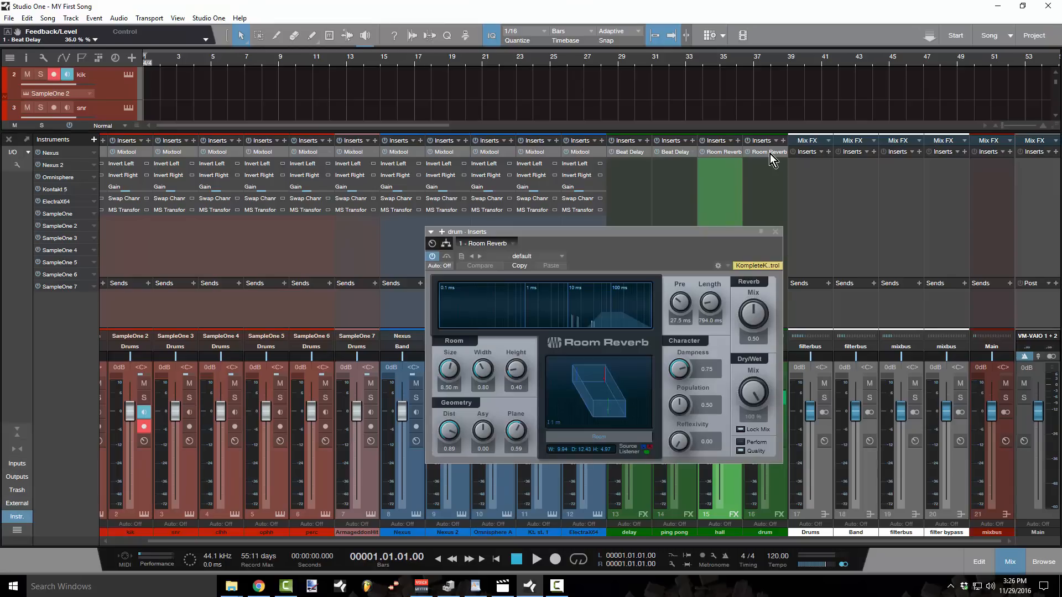
{"action": "left_click", "coordinate": [552, 257]}
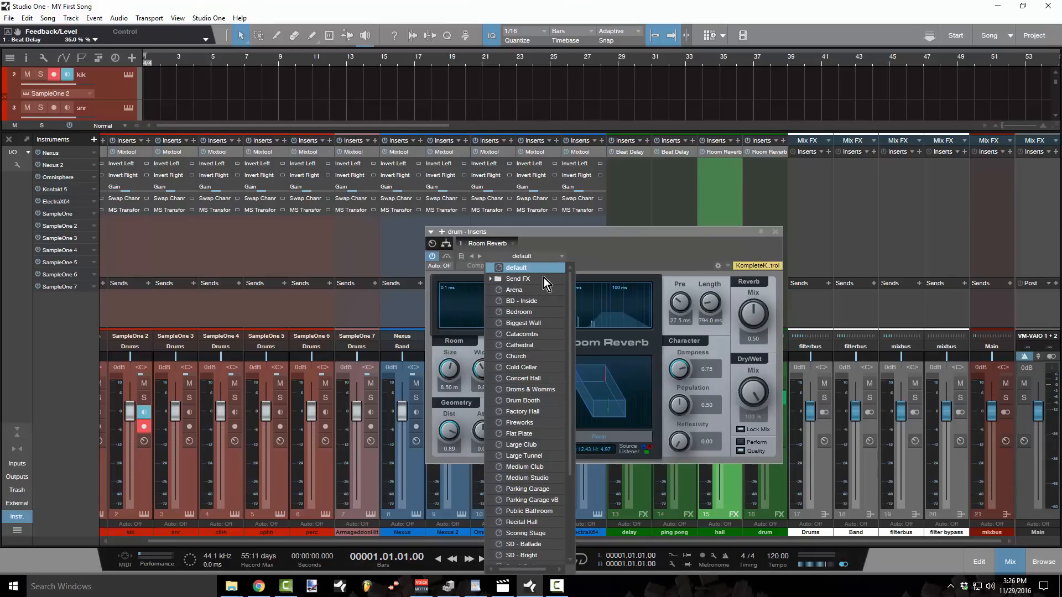
{"action": "left_click", "coordinate": [493, 278]}
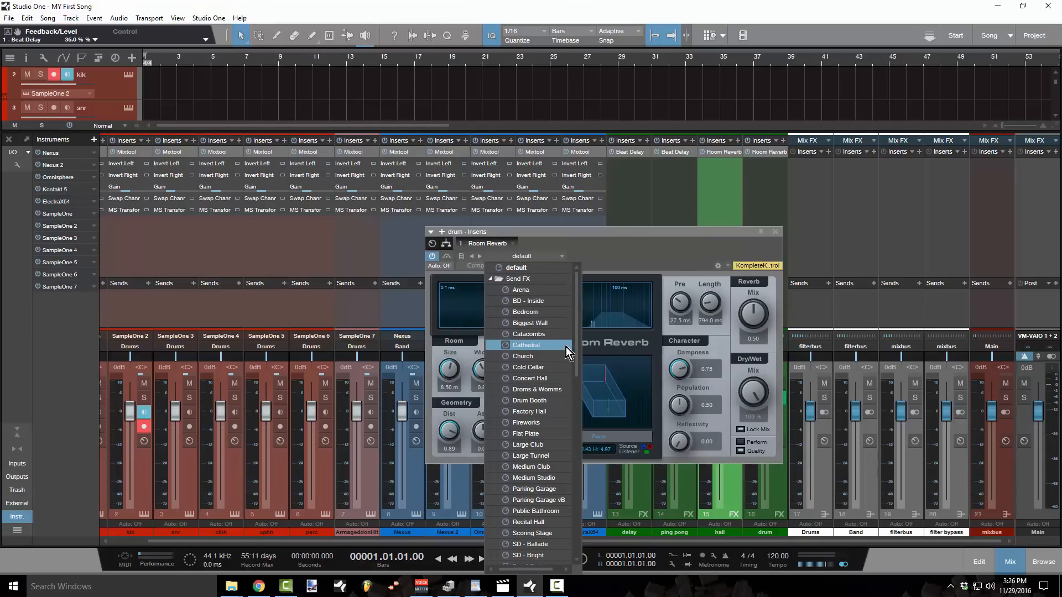
{"action": "scroll", "coordinate": [553, 468], "scroll_direction": "down", "scroll_amount": 2}
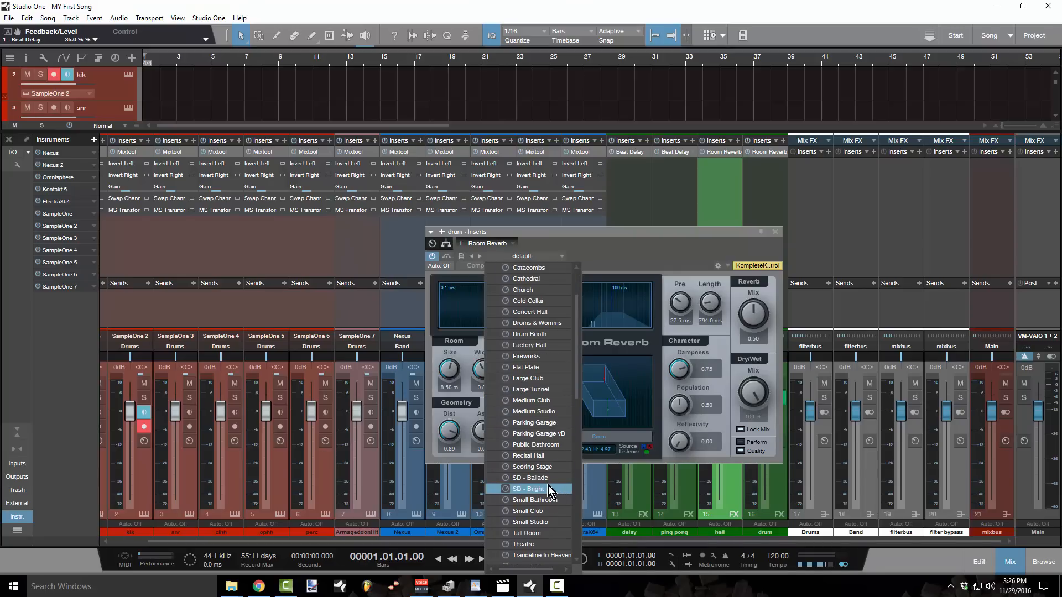
{"action": "left_click", "coordinate": [549, 487]}
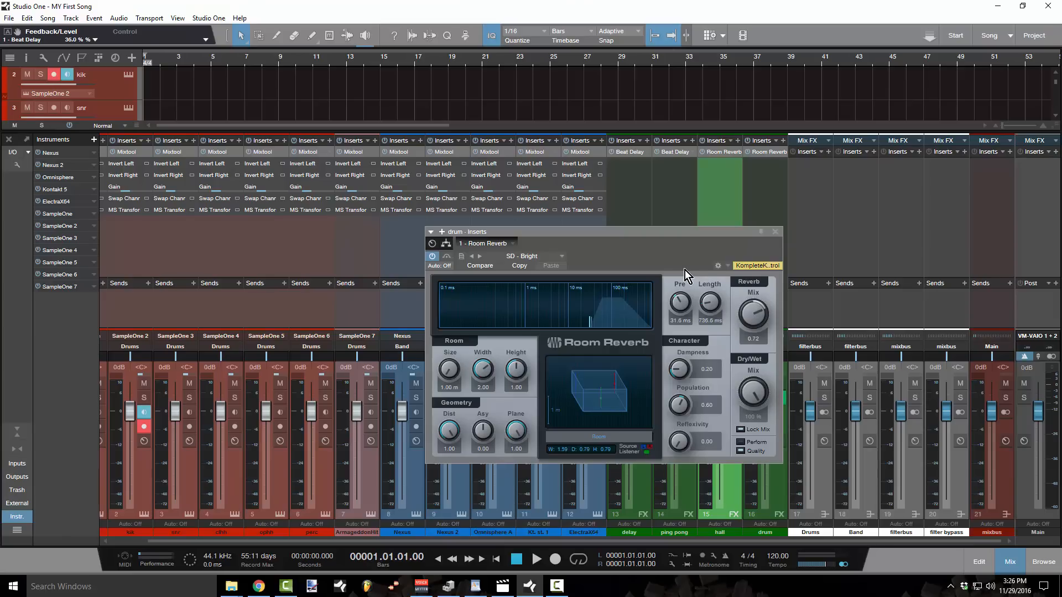
{"action": "key", "text": "ctrl+s"}
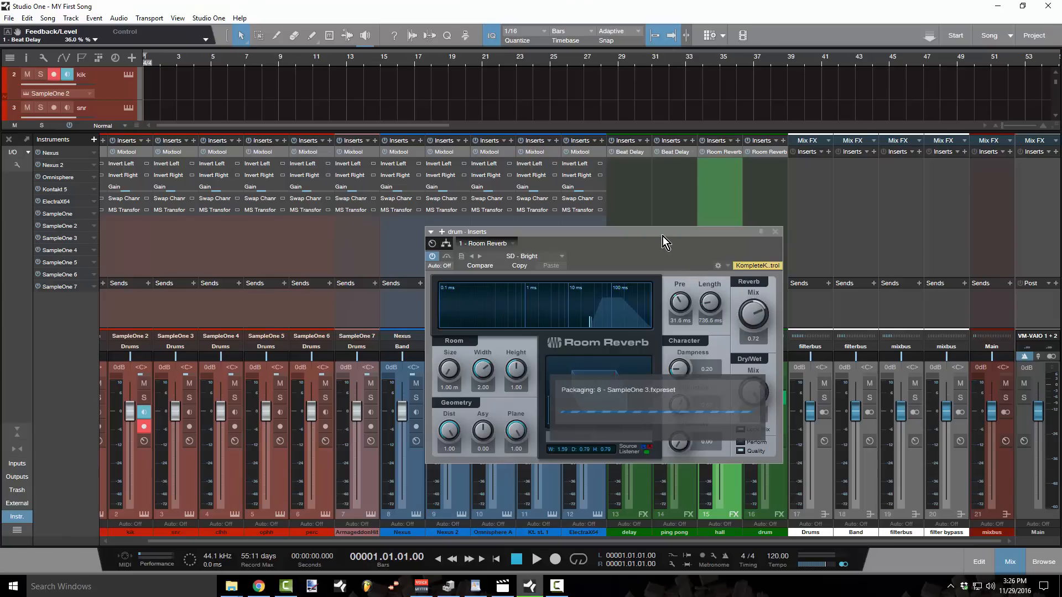
{"action": "key", "text": "Escape"}
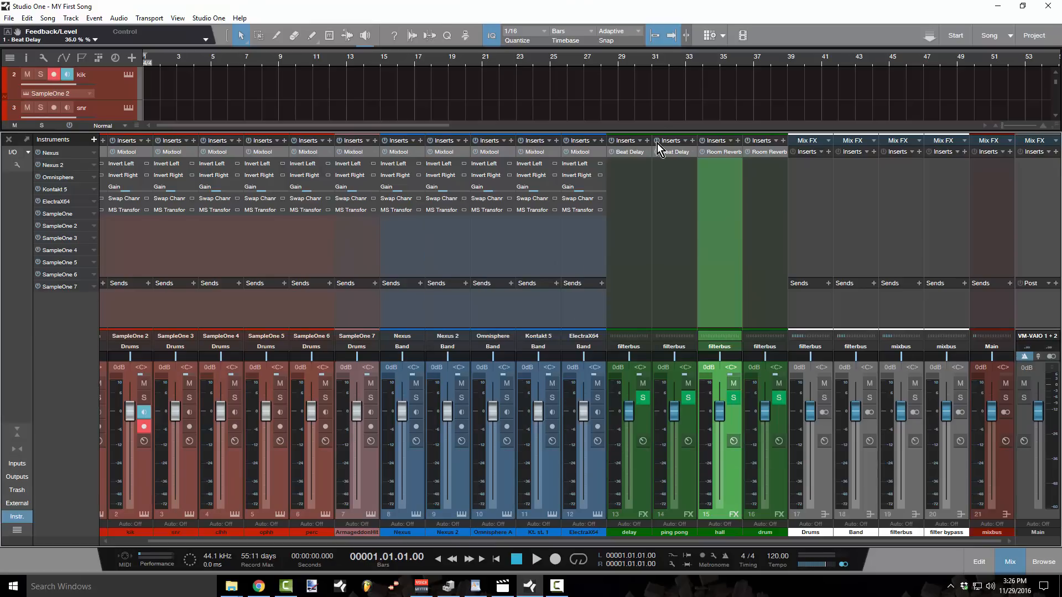
Save the song setup as a template titled Beat Template
{"action": "left_click_drag", "start_coordinate": [658, 131], "coordinate": [655, 231]}
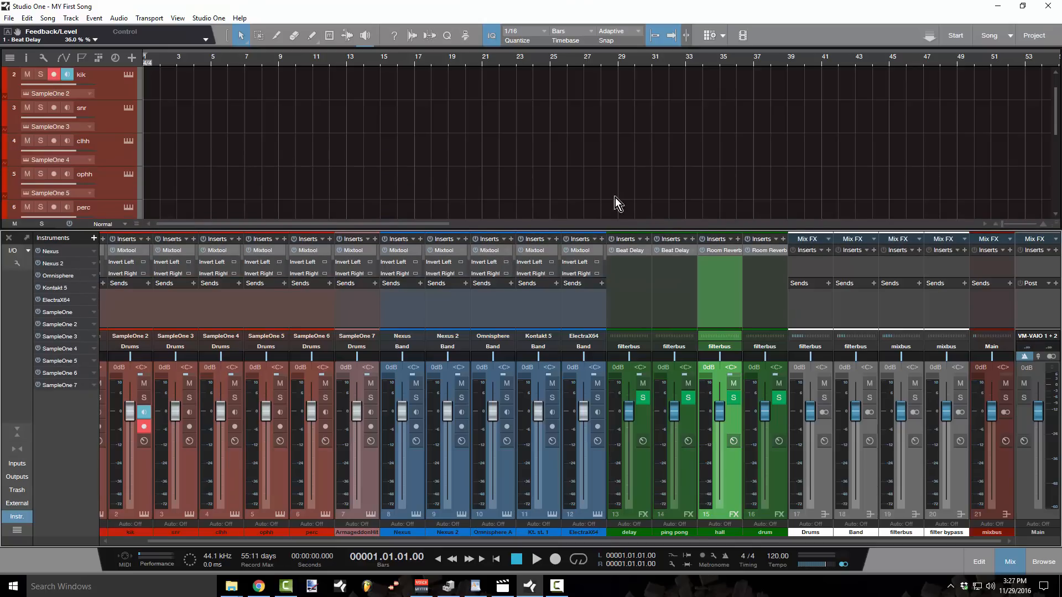
{"action": "left_click", "coordinate": [9, 19]}
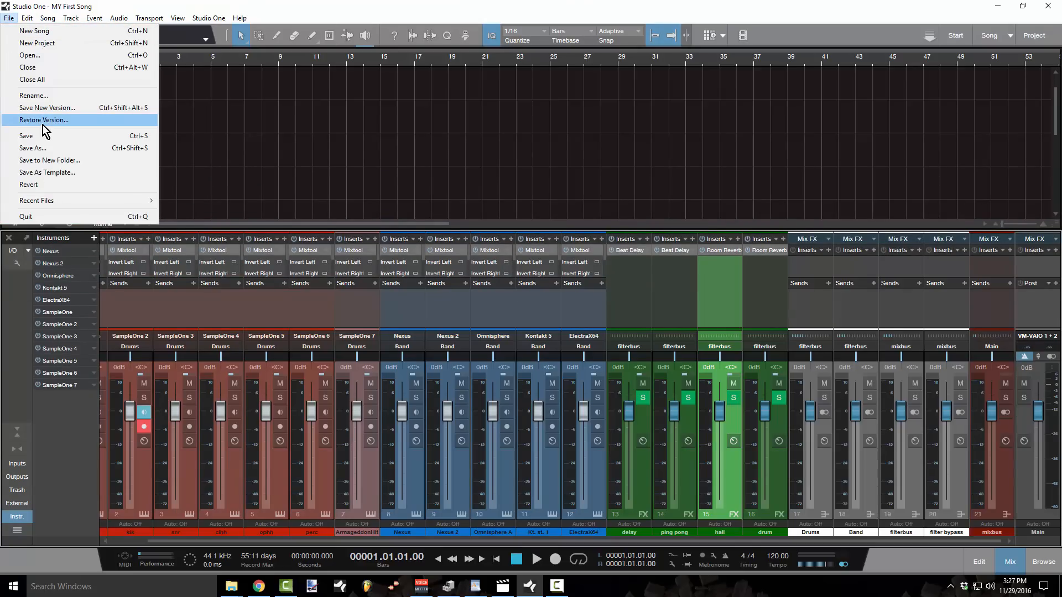
{"action": "left_click", "coordinate": [64, 171]}
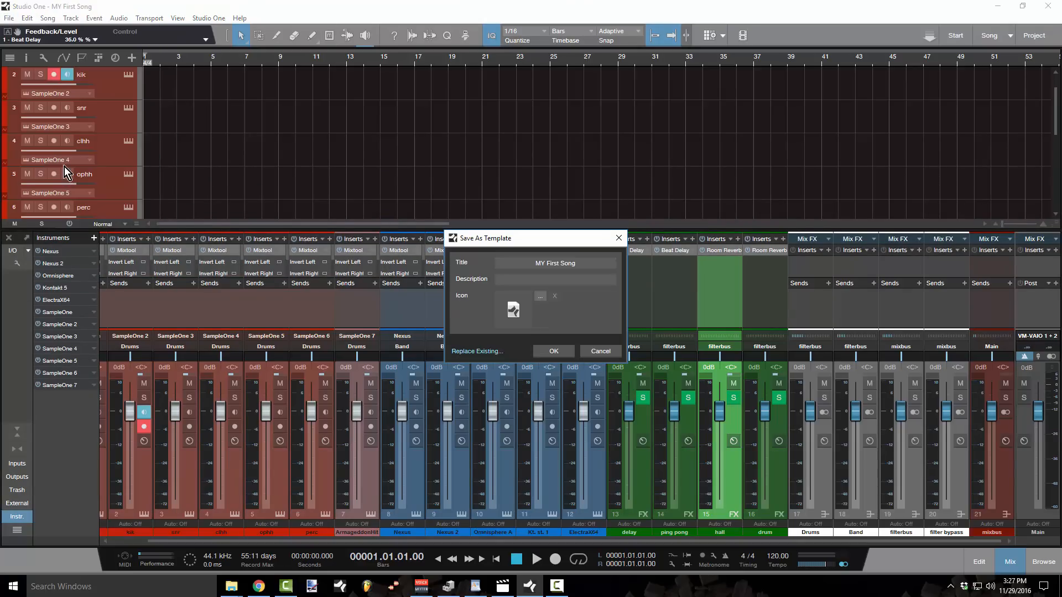
{"action": "left_click", "coordinate": [586, 262]}
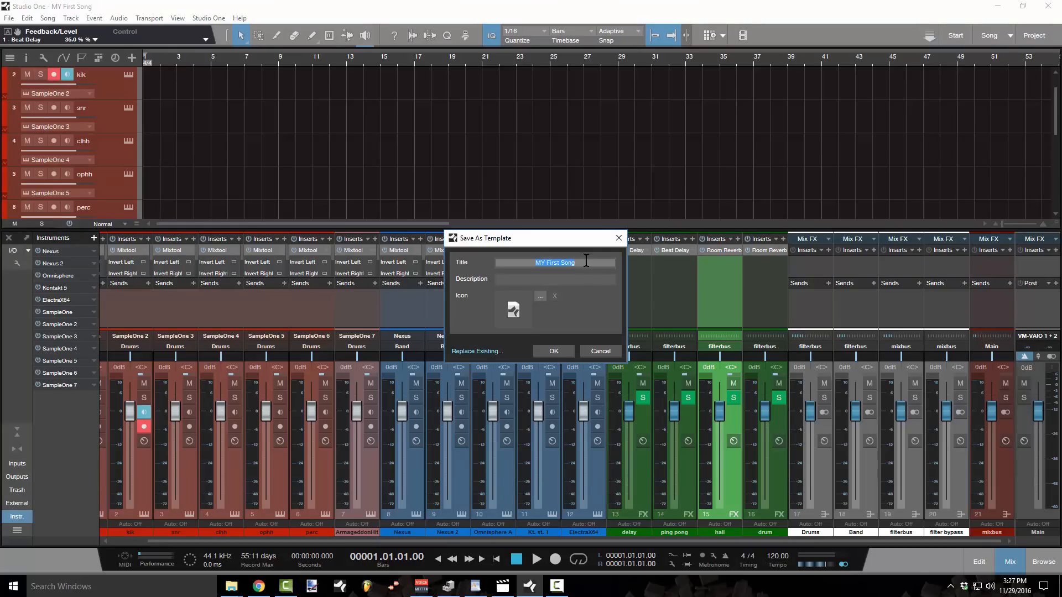
{"action": "key", "text": "BackSpace"}
{"action": "type", "text": "Beat Template"}
{"action": "left_click", "coordinate": [553, 351]}
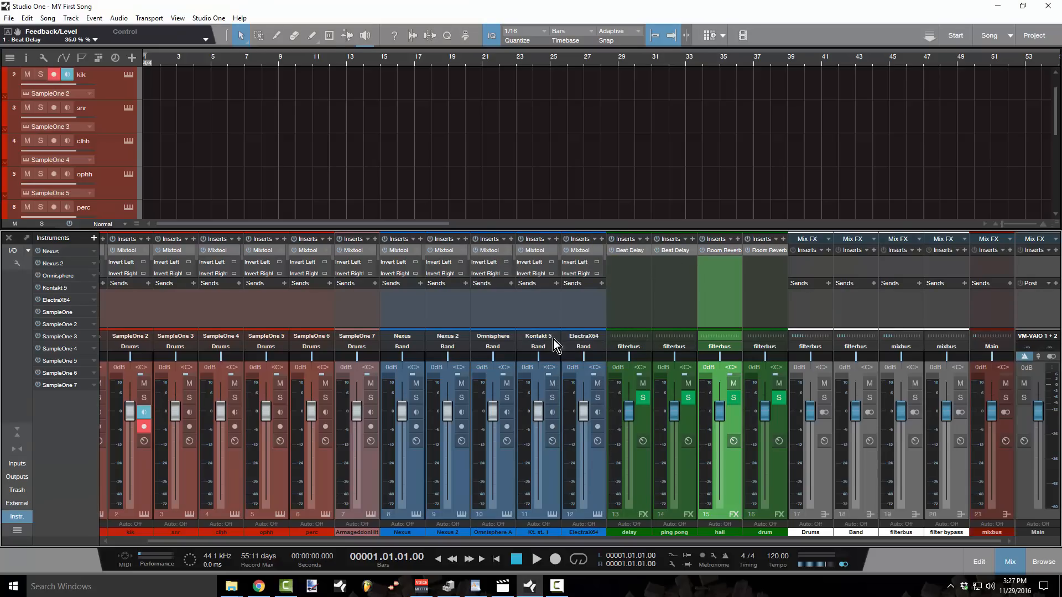
Hide the mixer and close the song without saving its remaining changes
{"action": "left_click_drag", "start_coordinate": [557, 328], "coordinate": [557, 425]}
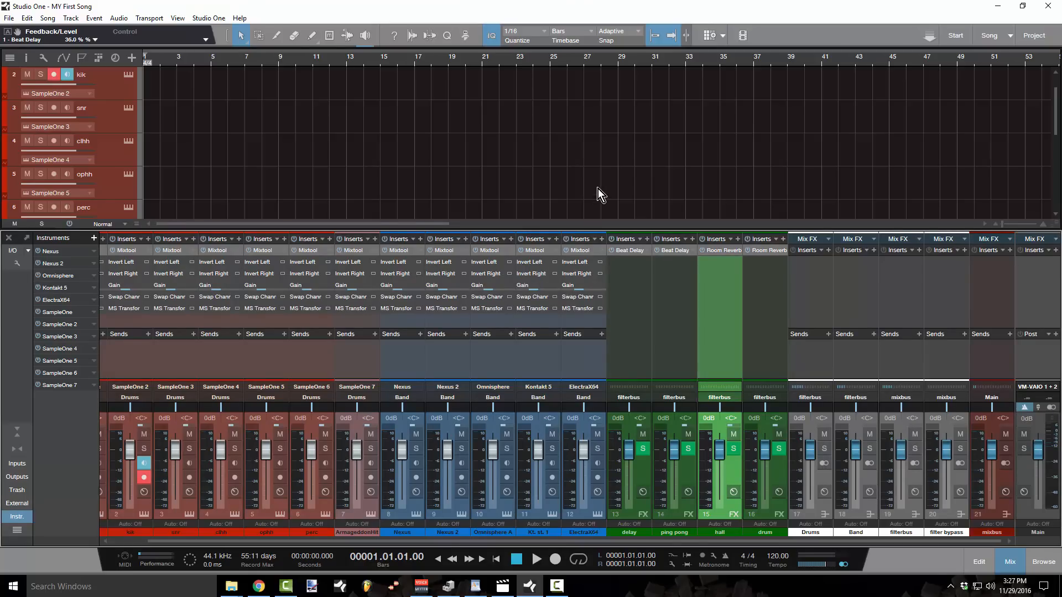
{"action": "key", "text": "F3"}
{"action": "key", "text": "F3"}
{"action": "key", "text": "F3"}
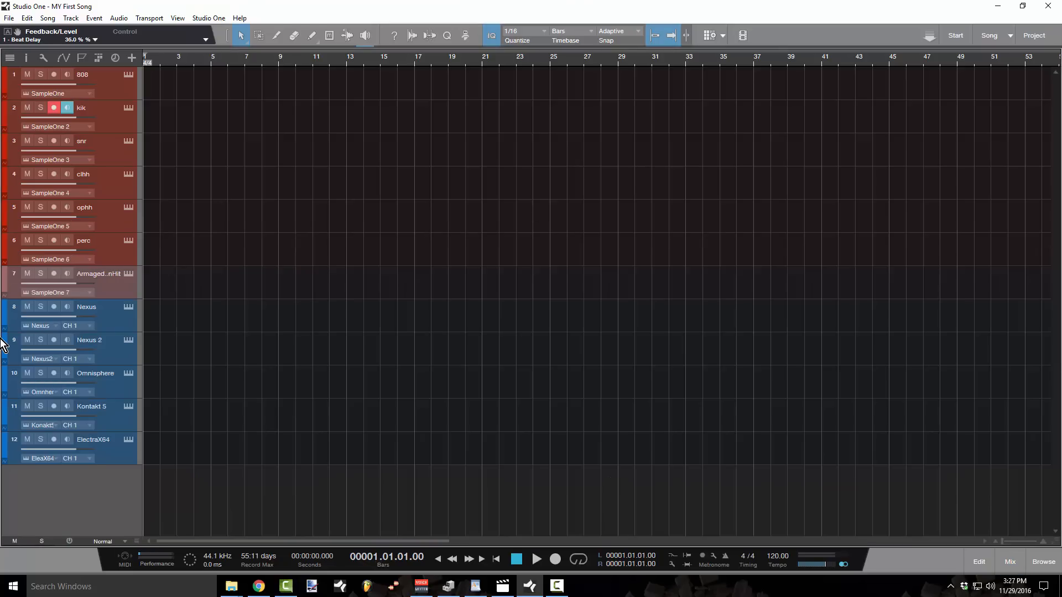
{"action": "left_click", "coordinate": [10, 18]}
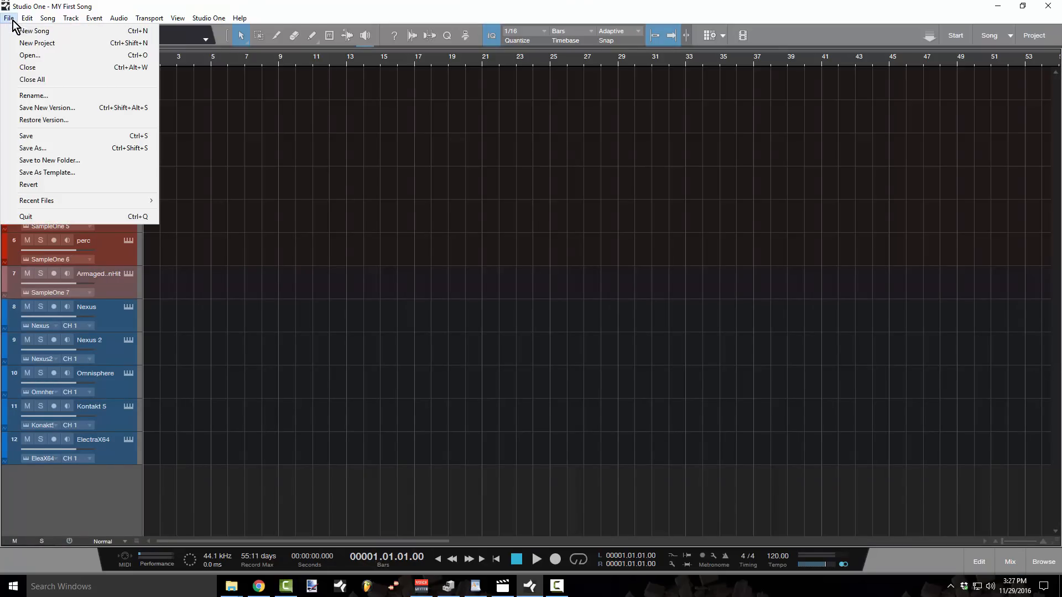
{"action": "left_click", "coordinate": [54, 71]}
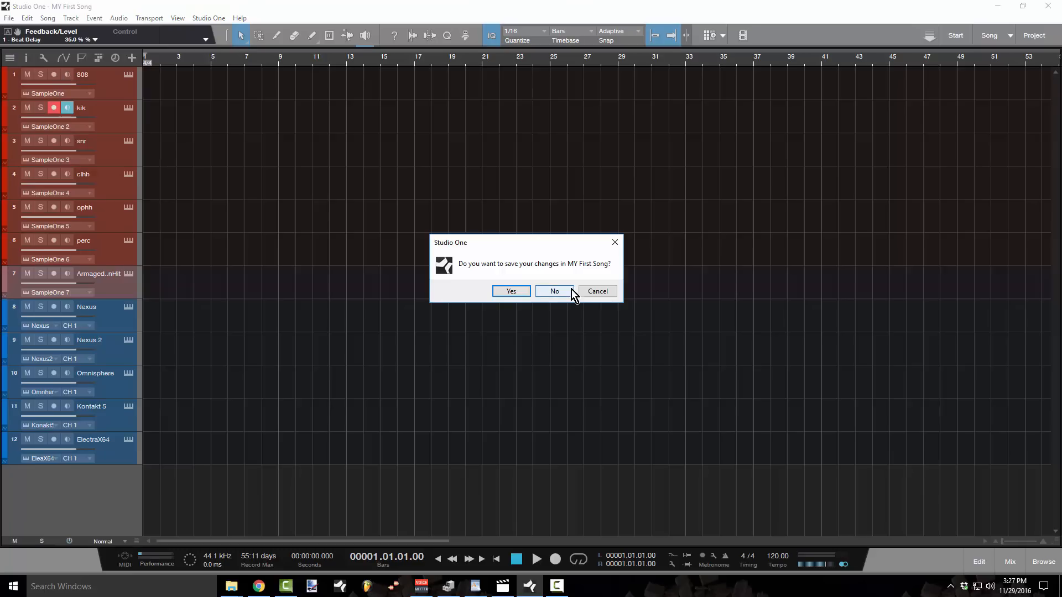
{"action": "left_click", "coordinate": [543, 293]}
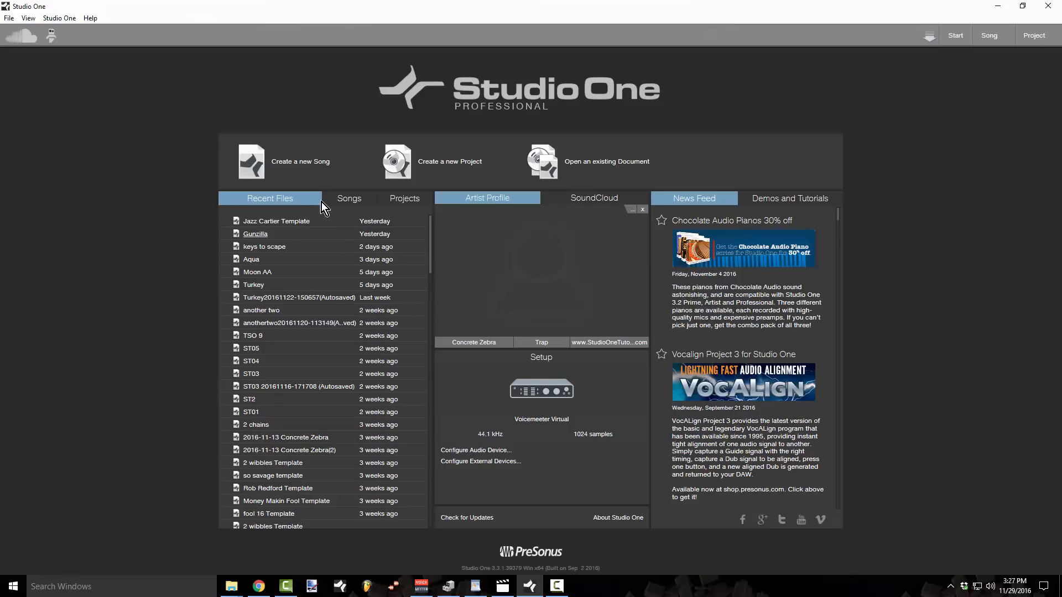
Create a new song titled My first Song from the user template Beat Template
{"action": "left_click", "coordinate": [313, 162]}
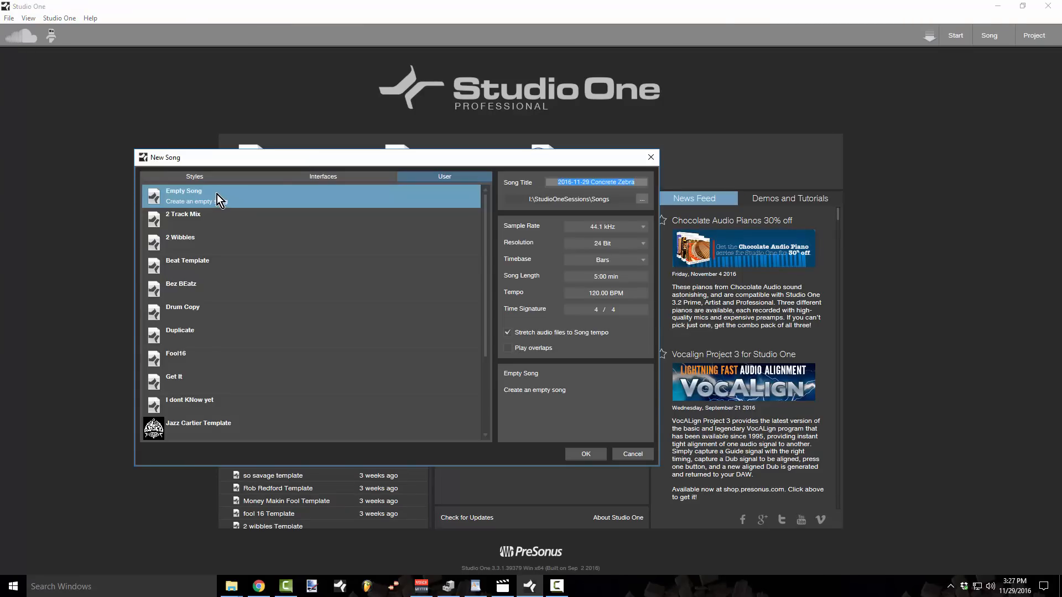
{"action": "left_click", "coordinate": [218, 262]}
{"action": "left_click", "coordinate": [611, 184]}
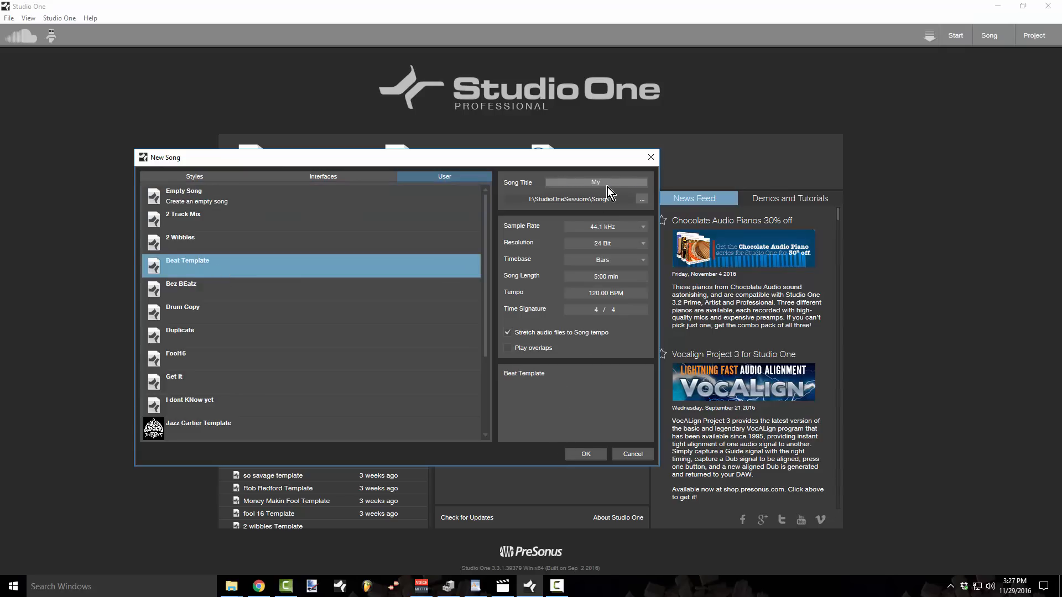
{"action": "type", "text": "My first Song"}
{"action": "left_click", "coordinate": [595, 452]}
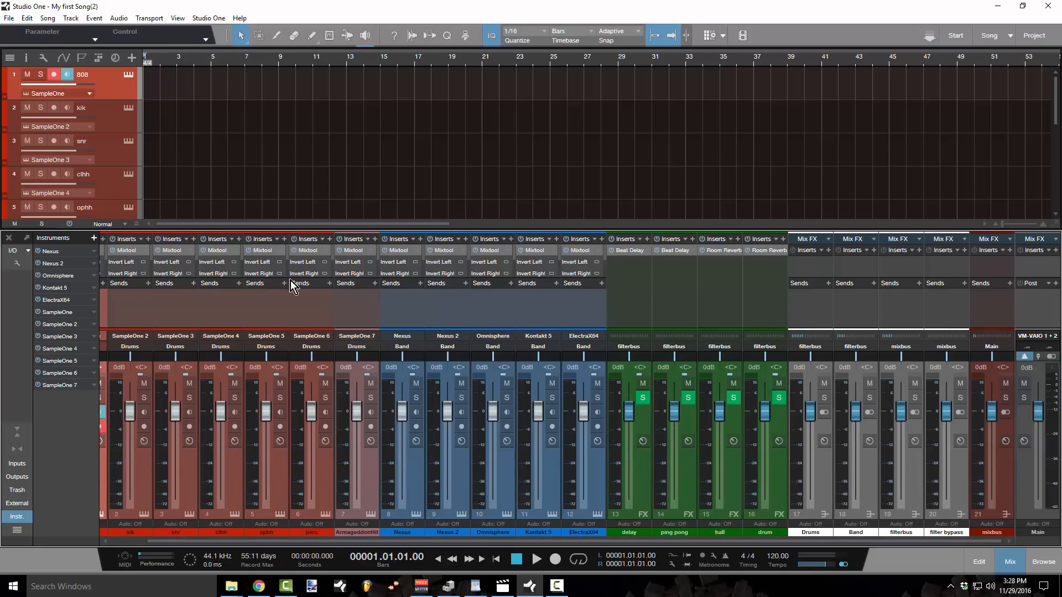
Move the Nexus 2 channel directly after ElectraX64 and shrink the mixer to show more arrangement tracks
{"action": "left_click_drag", "start_coordinate": [295, 228], "coordinate": [300, 151]}
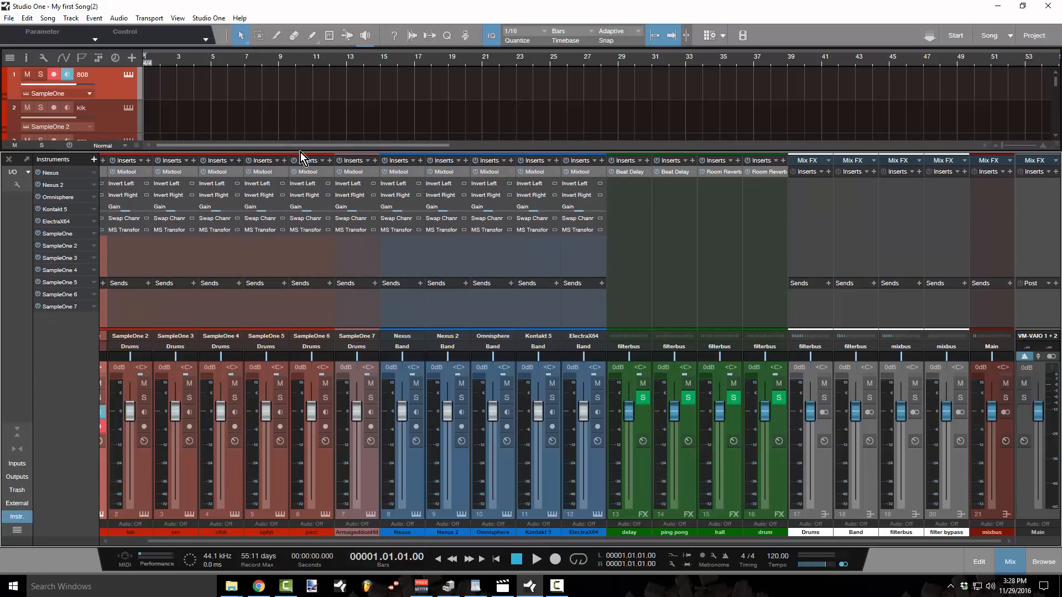
{"action": "left_click_drag", "start_coordinate": [435, 535], "coordinate": [339, 546]}
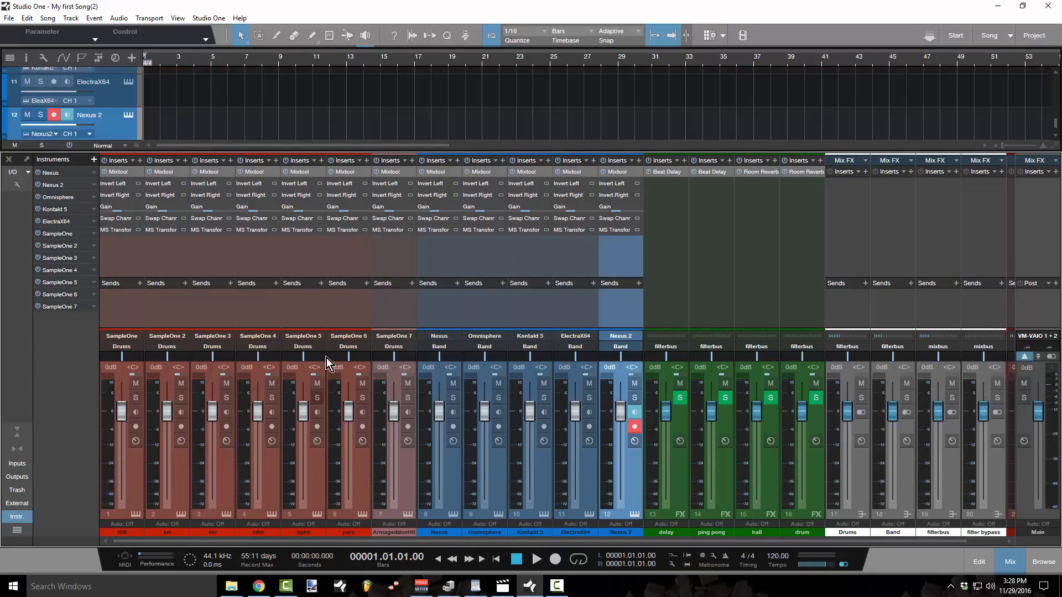
{"action": "left_click_drag", "start_coordinate": [424, 151], "coordinate": [402, 331]}
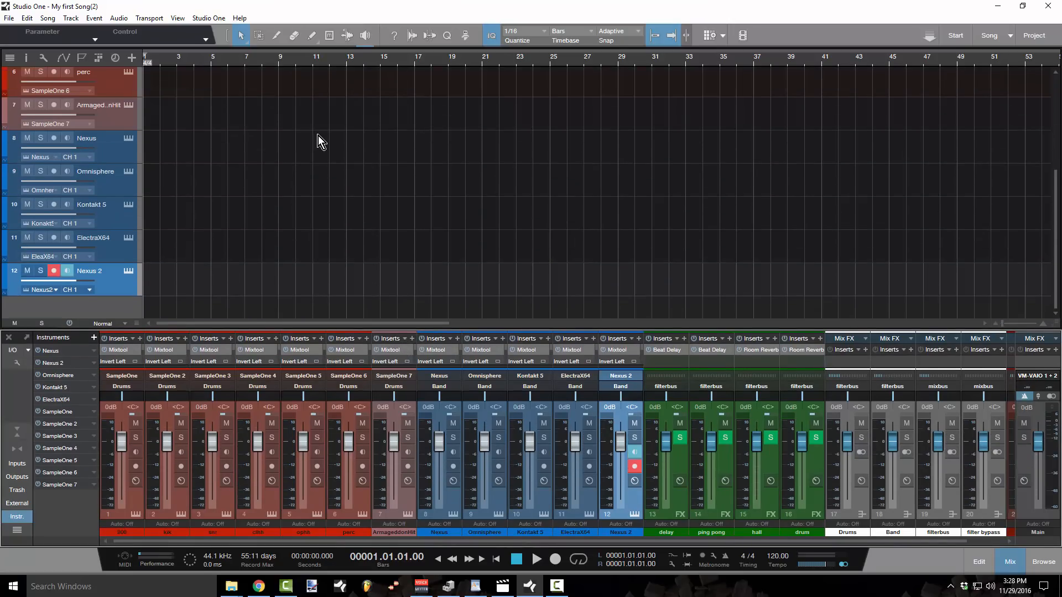
{"action": "scroll", "coordinate": [318, 135], "scroll_direction": "up", "scroll_amount": 5}
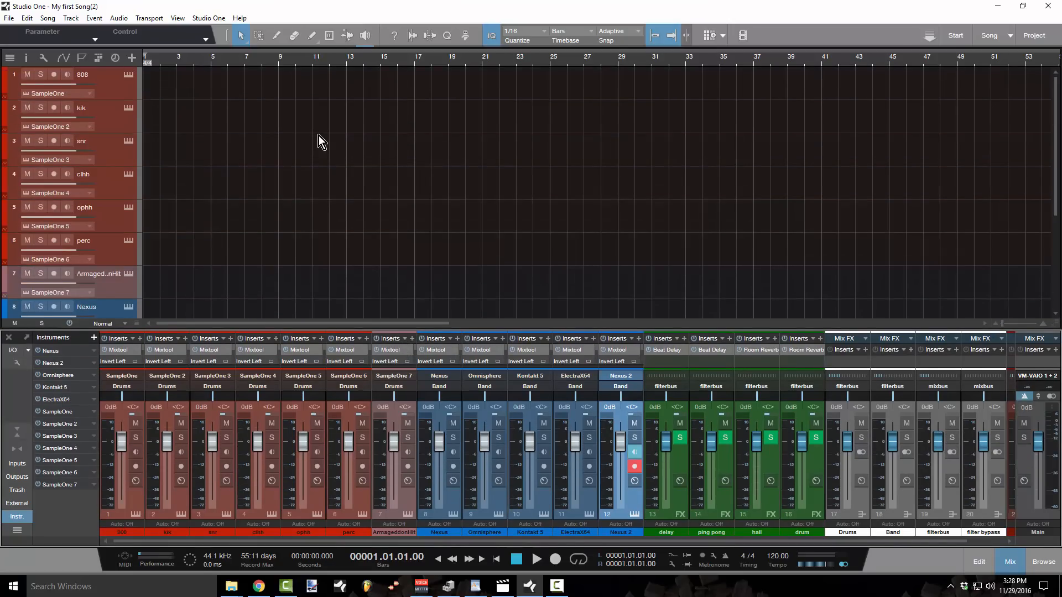